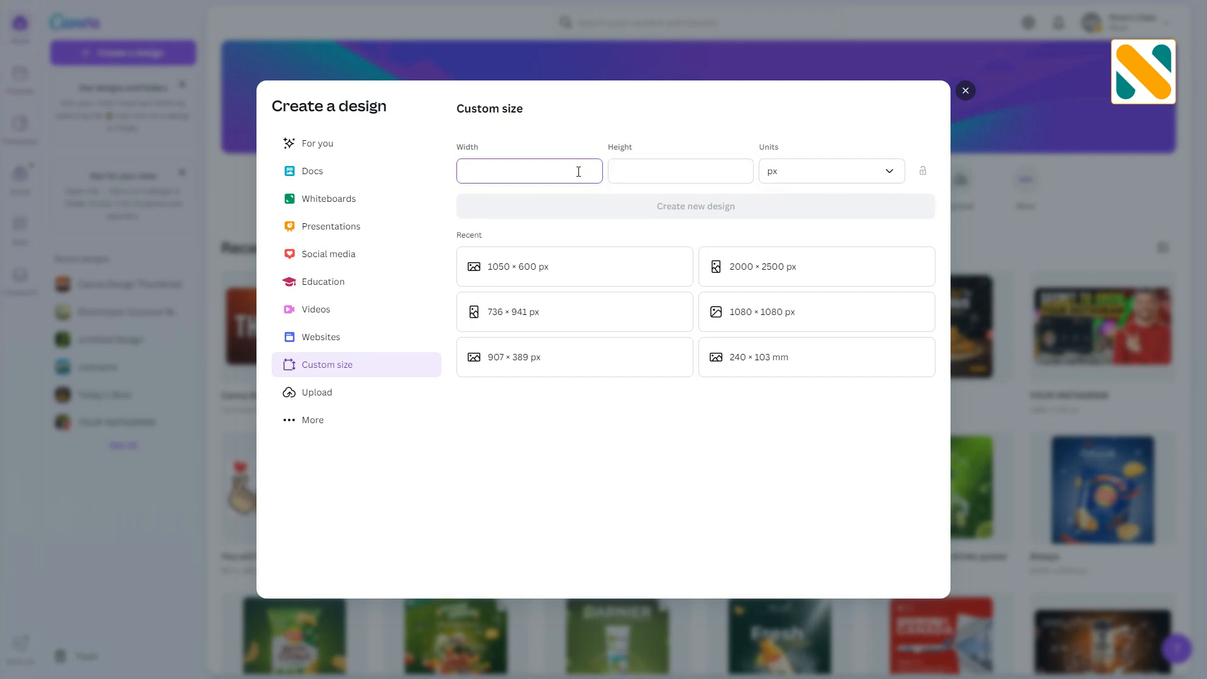
Create a 1050 × 600 px design and drag out a horizontal and a vertical guide.
key("Tab")
type("600")
key("Return")
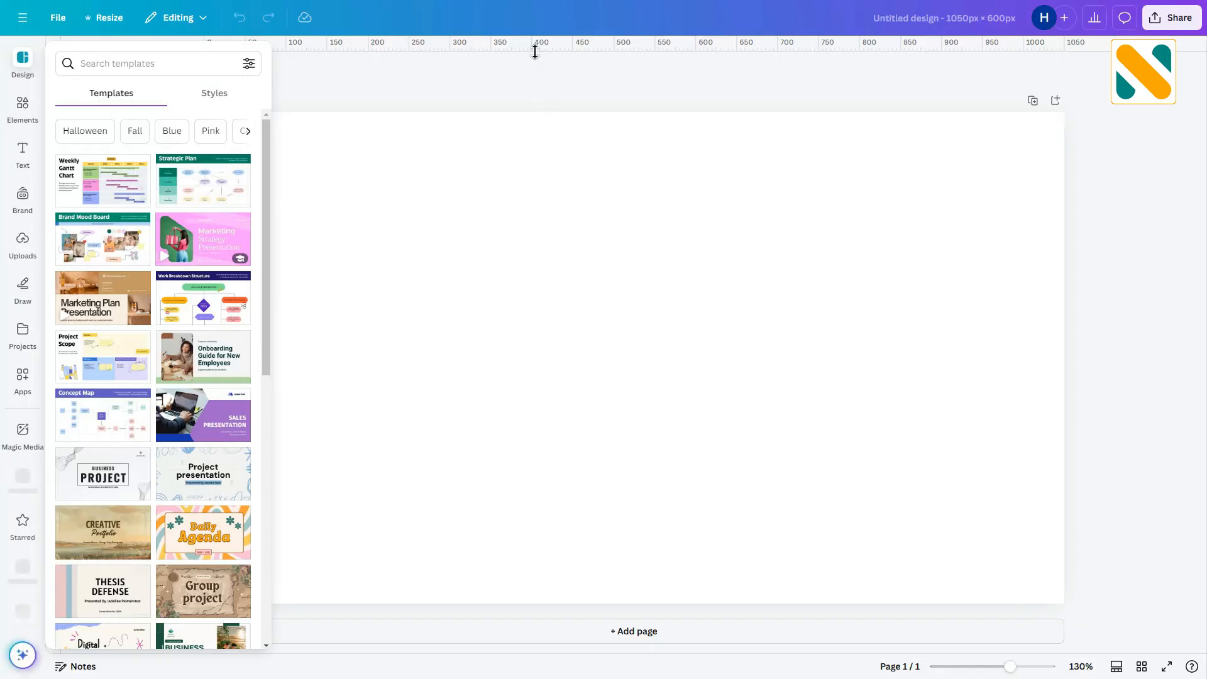
left_click_drag(533, 46, 520, 173)
left_click_drag(63, 206, 514, 264)
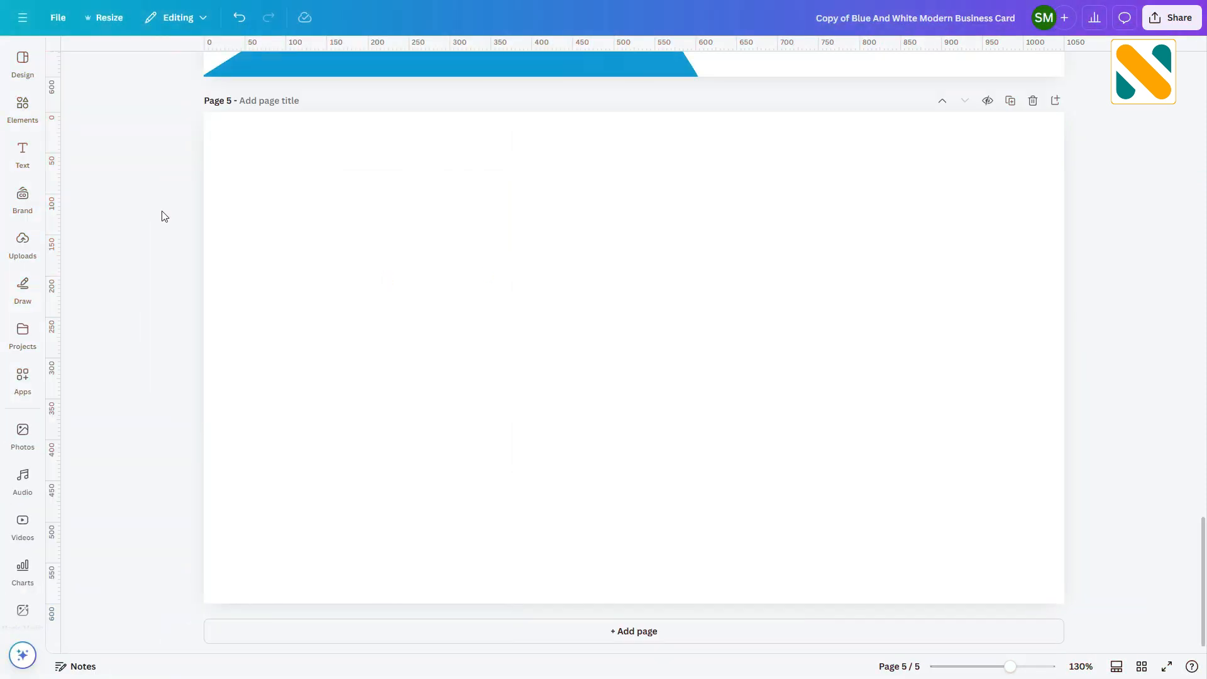
Toggle Show rulers and guides off and back on, then place horizontal and vertical guides.
left_click(65, 20)
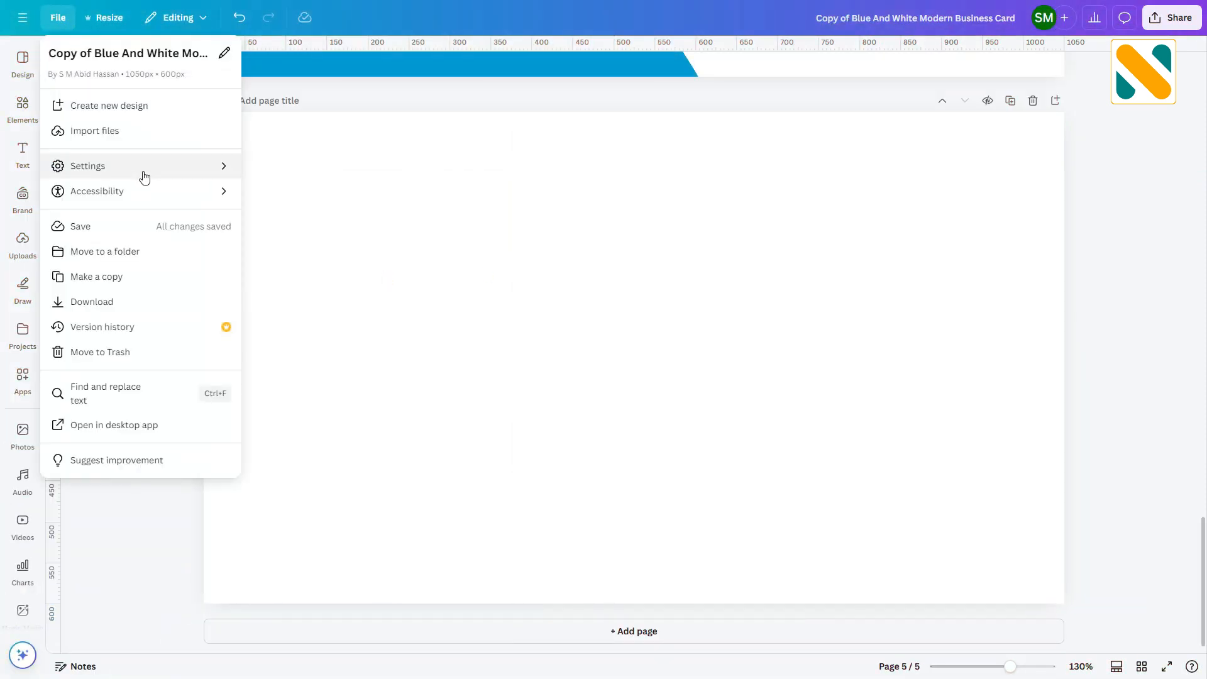
mouse_move(143, 176)
left_click(343, 172)
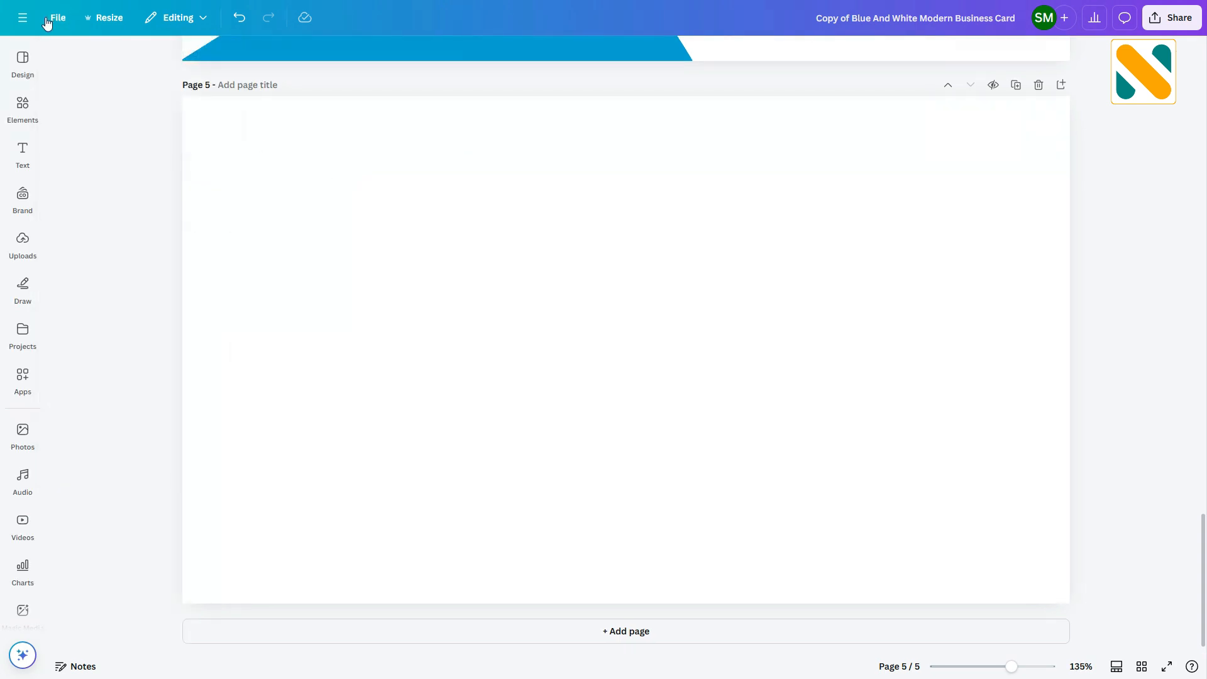
left_click(52, 17)
mouse_move(129, 168)
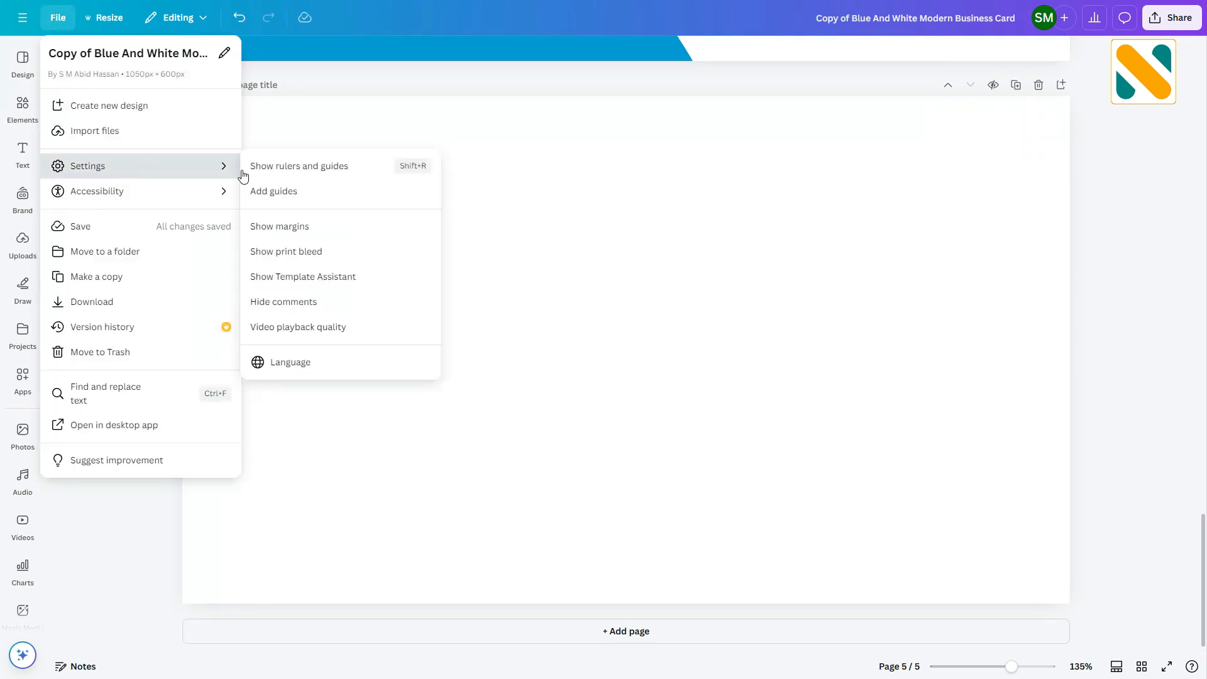
left_click(421, 175)
left_click_drag(394, 42, 421, 193)
left_click_drag(62, 226, 398, 293)
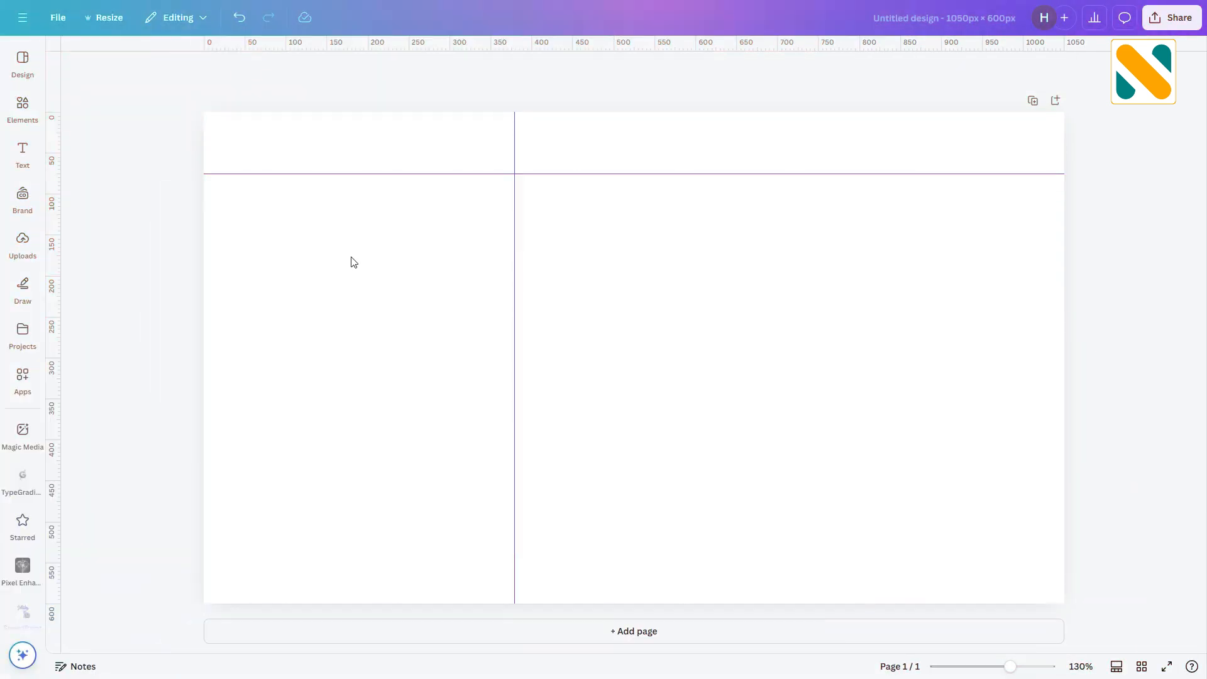
Set the page background colour to #231f20.
left_click(587, 69)
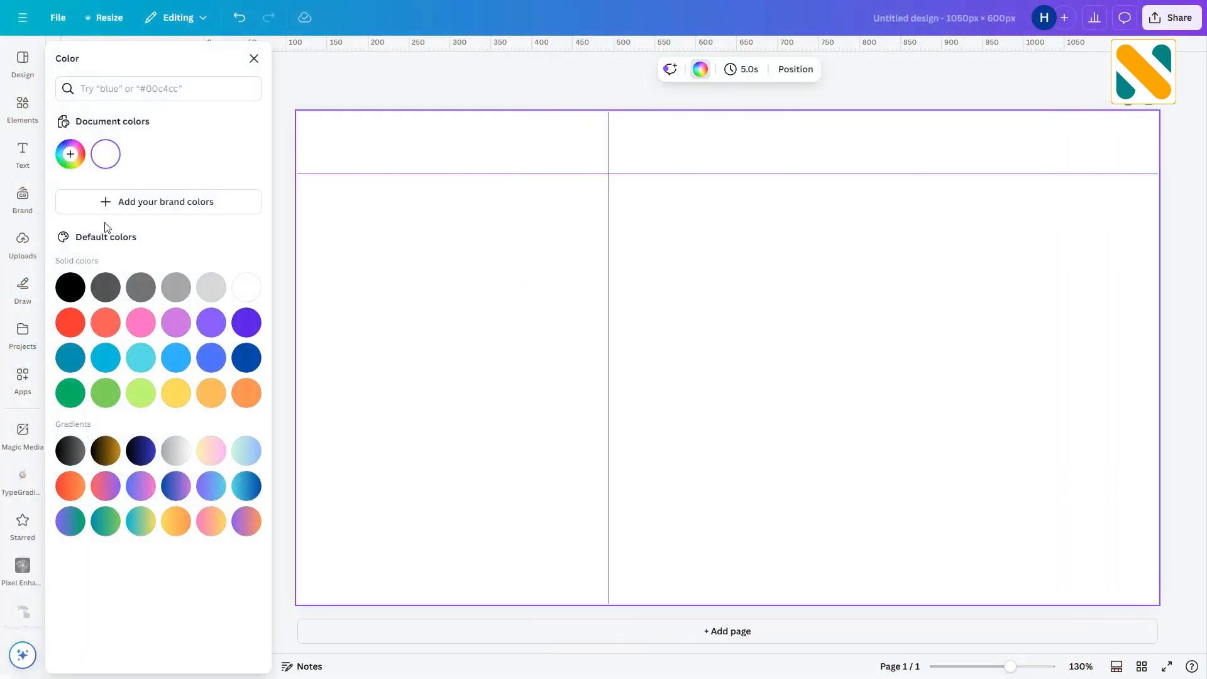
left_click(70, 154)
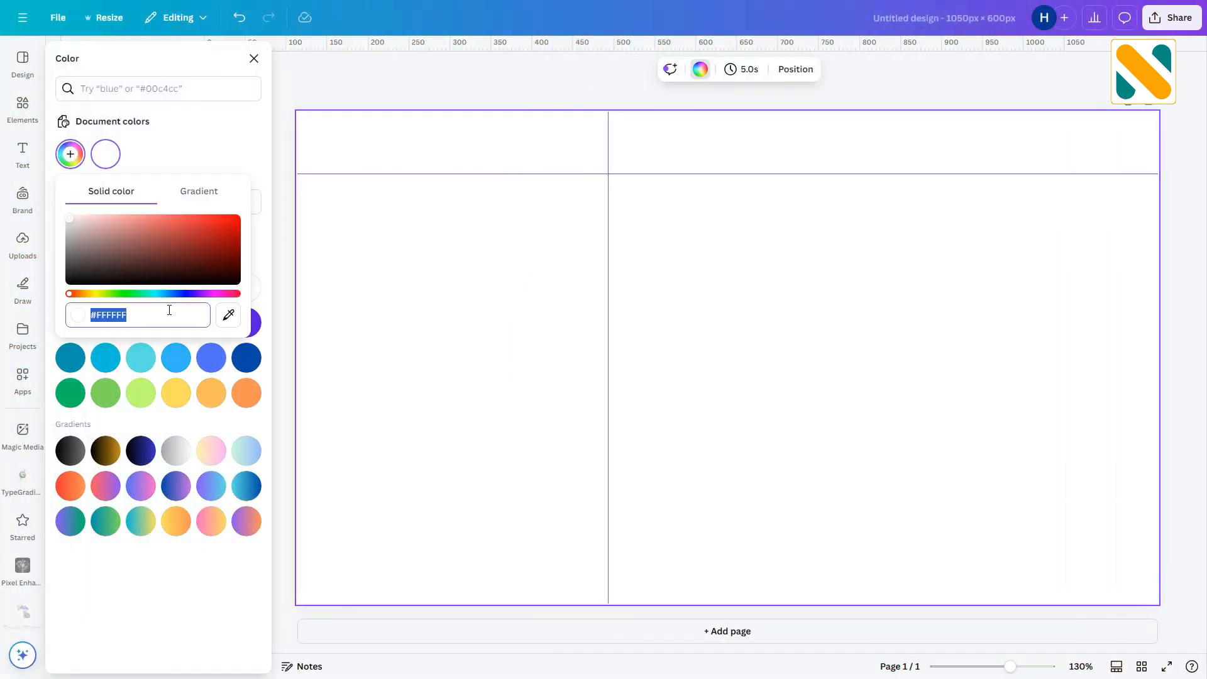
type("#231f20")
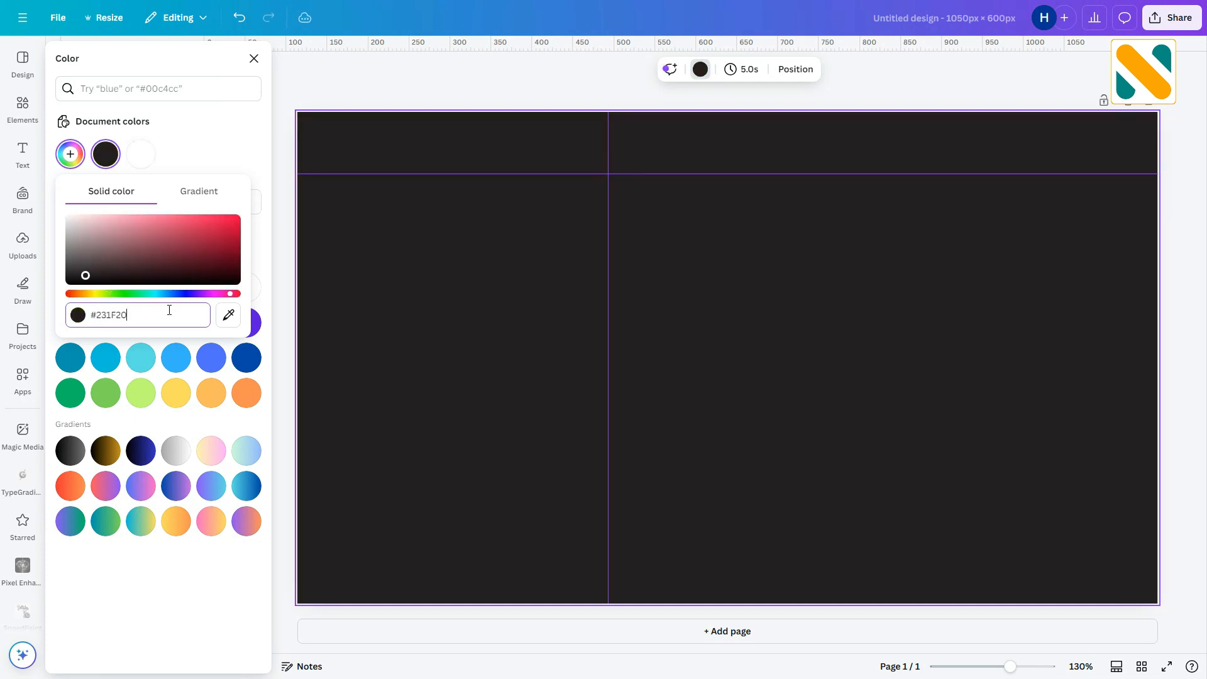
key("Return")
Add a square shape from Elements to the page.
left_click(23, 107)
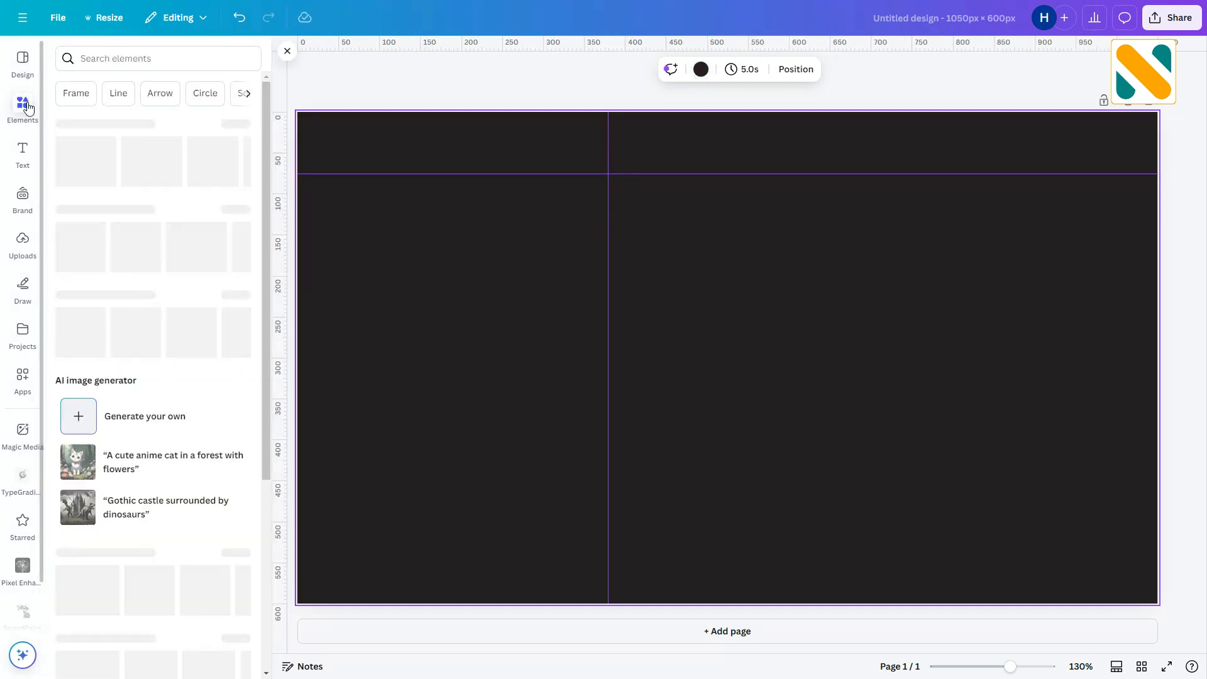
mouse_move(78, 252)
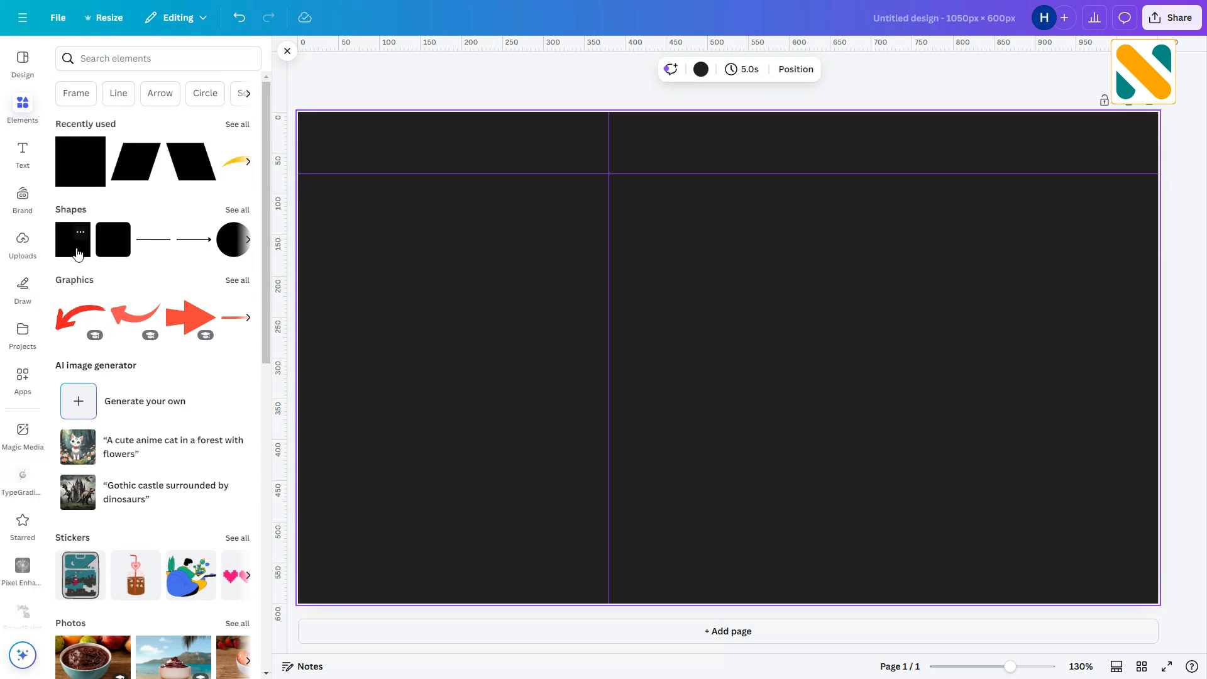
left_click(436, 327)
left_click(687, 338)
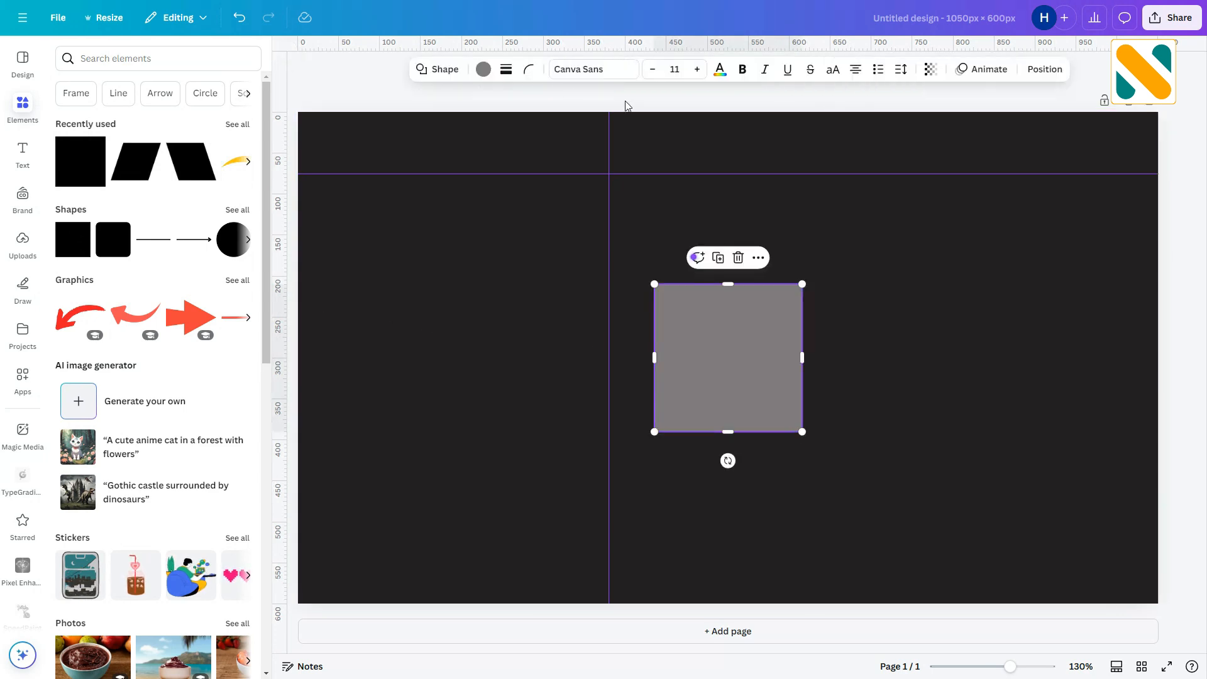
Fill the square with a gradient from #BD7529 to #EFBA36.
left_click(484, 70)
left_click(211, 154)
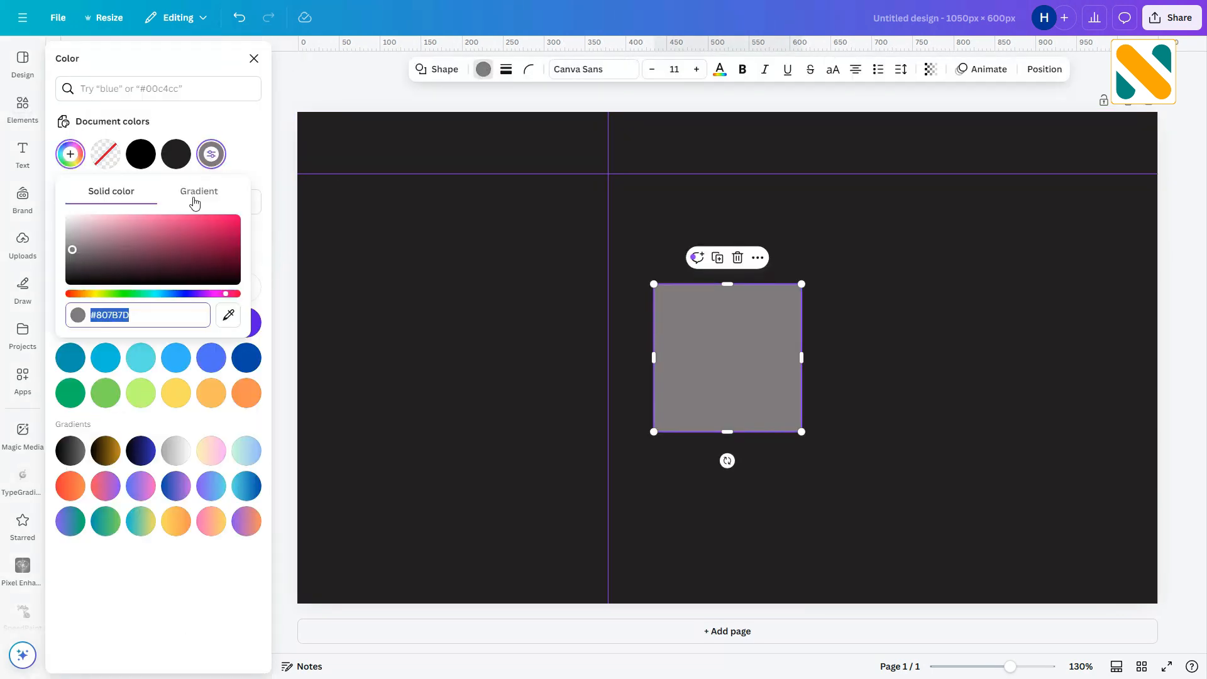
left_click(196, 191)
left_click(78, 248)
double_click(134, 398)
key("BackSpace")
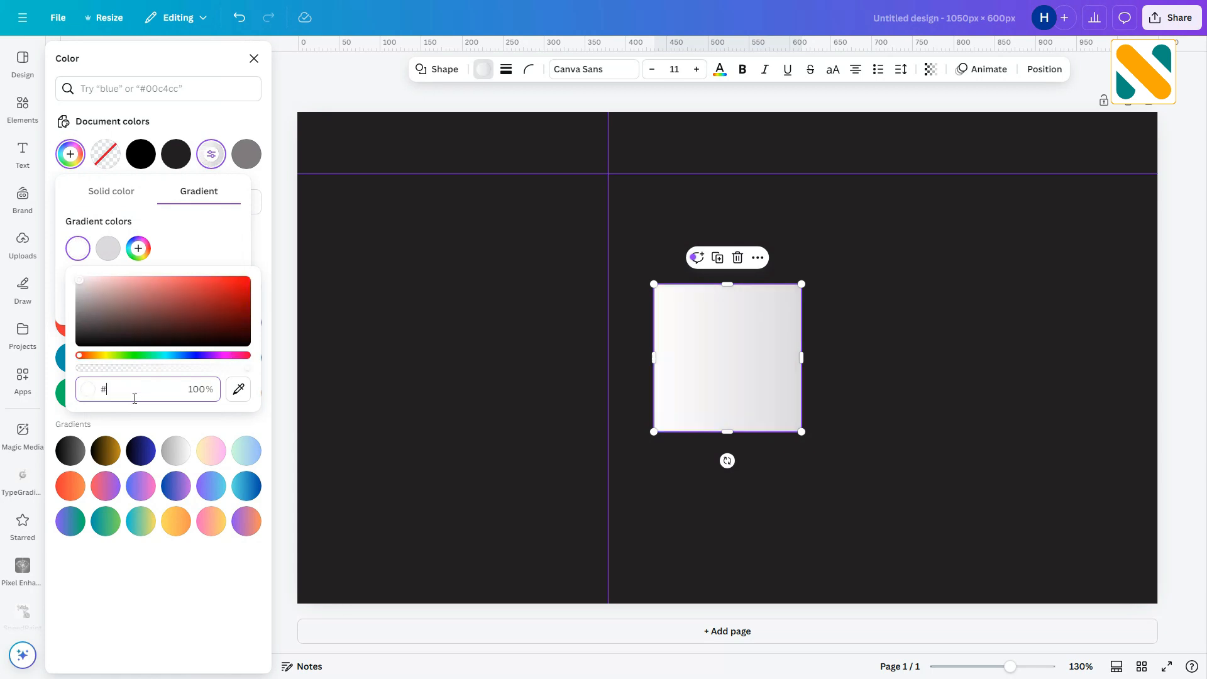
type("BD752")
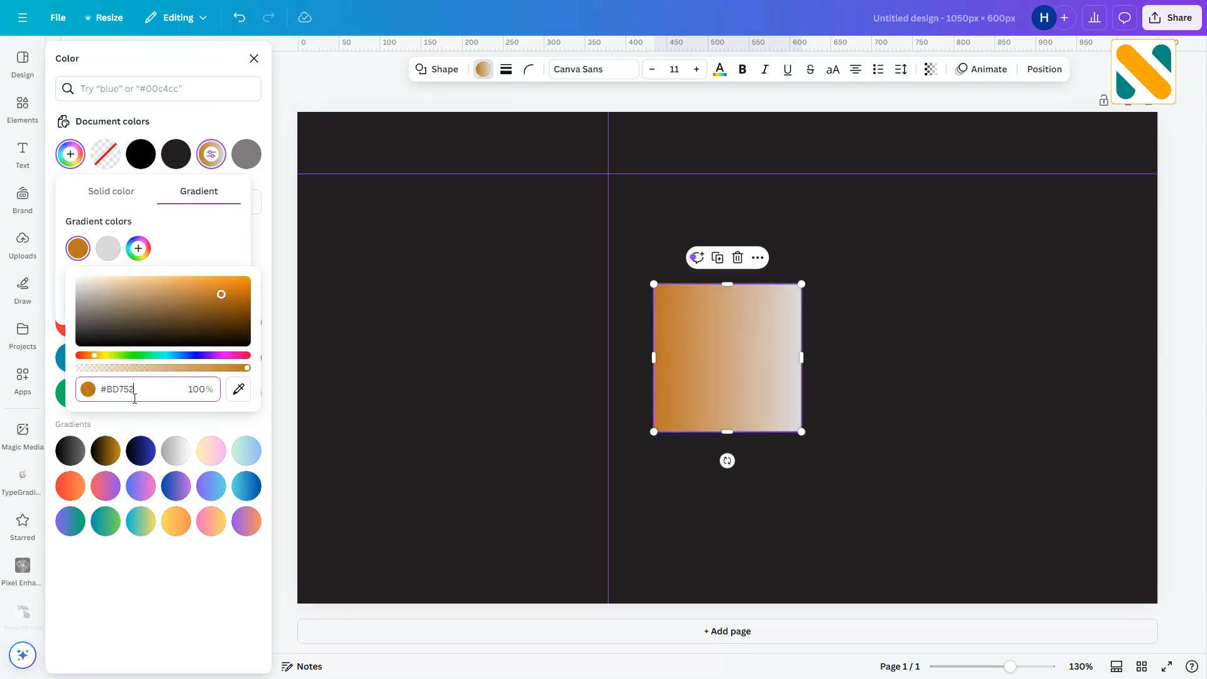
left_click(108, 248)
double_click(159, 388)
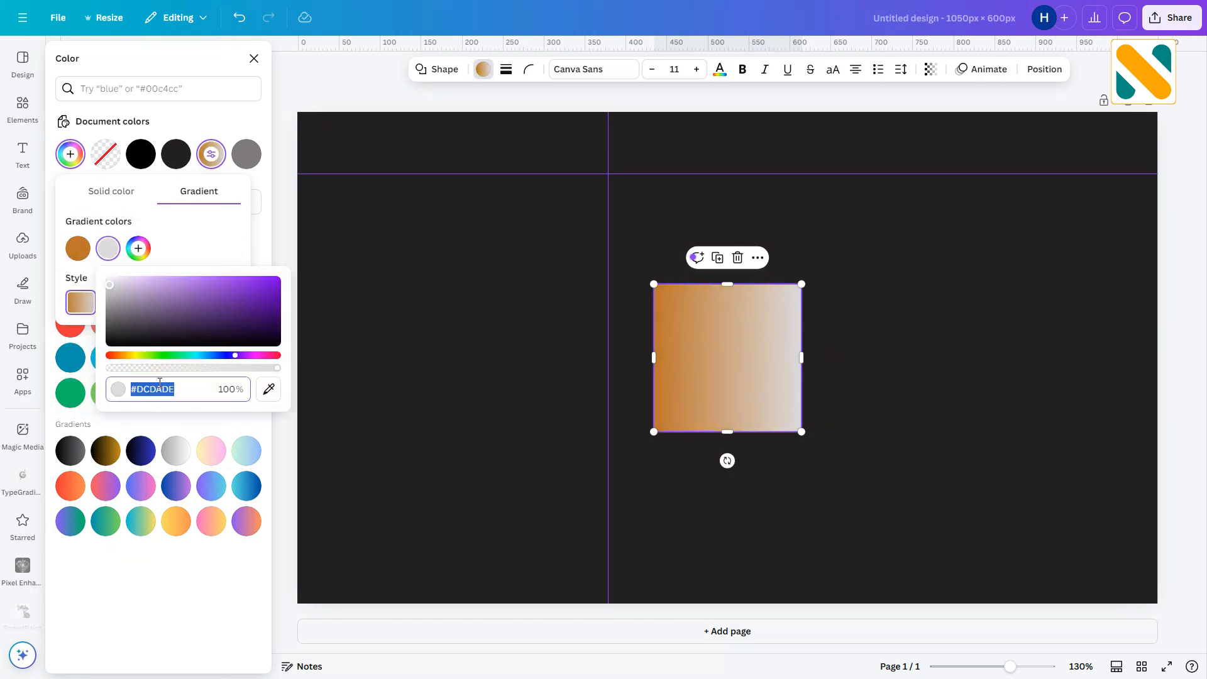
key("BackSpace")
type("EFBA36")
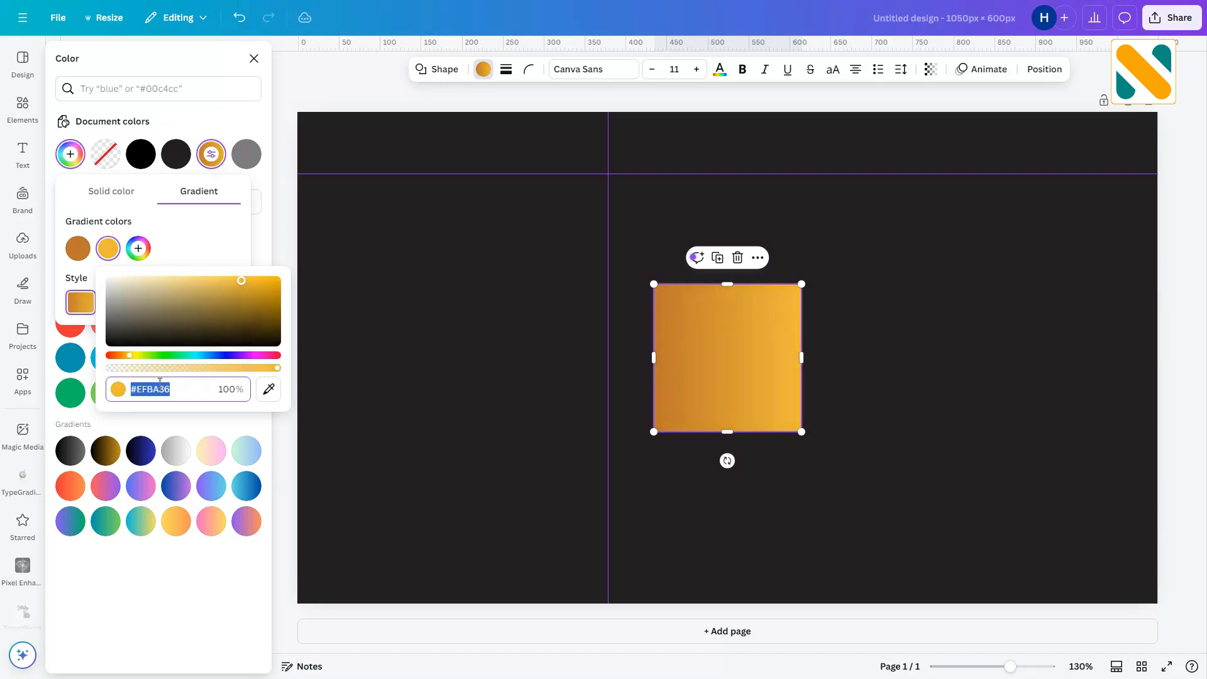
key("Return")
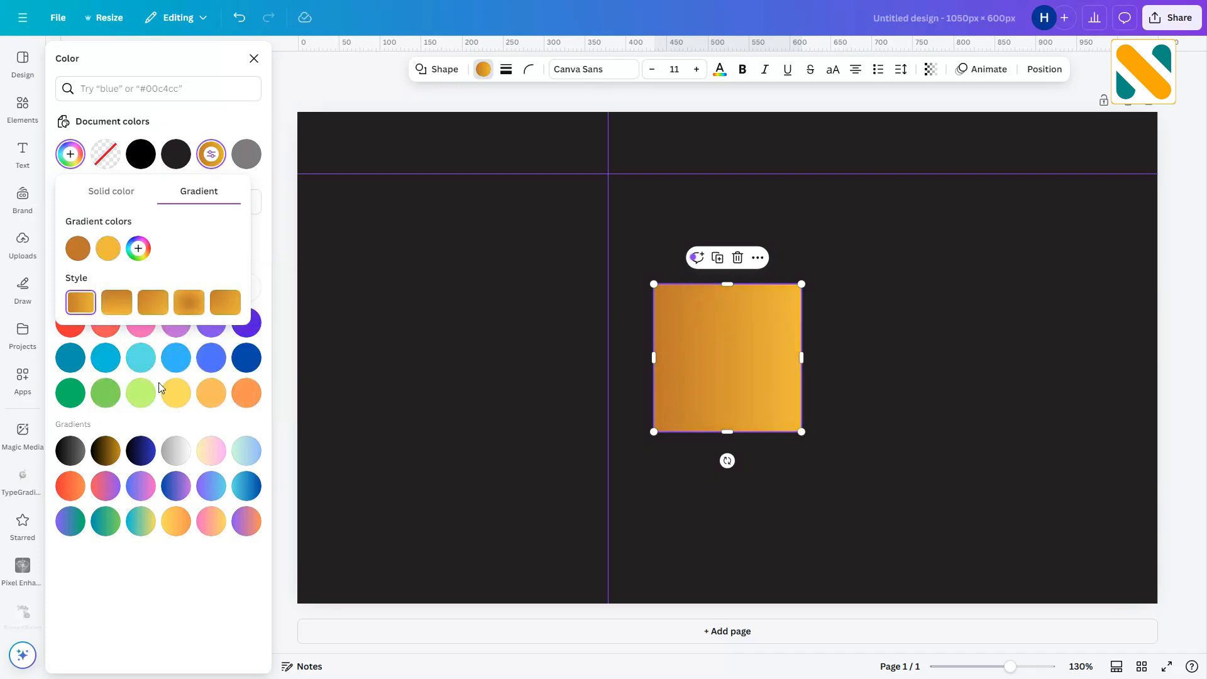
left_click(446, 298)
Move the gradient square to the left edge and resize it into a 302 × 105 px bar.
left_click_drag(696, 334, 333, 223)
left_click_drag(388, 322, 544, 256)
left_click(546, 334)
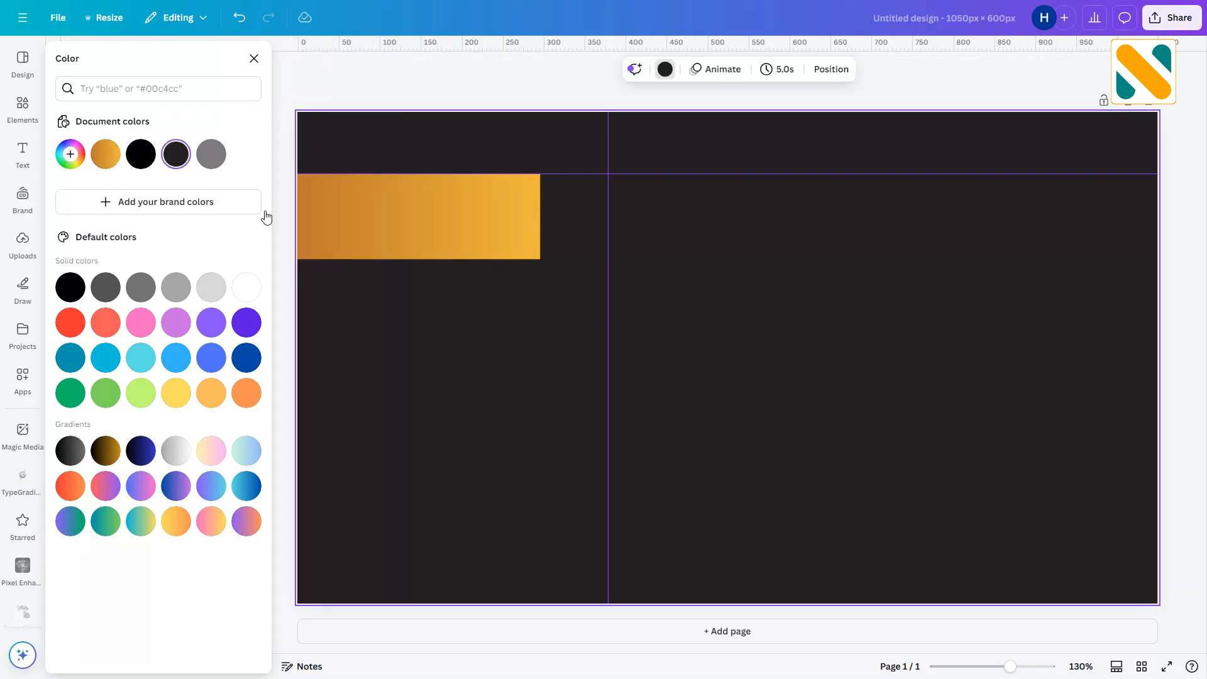
Add a parallelogram from Shapes and rotate it upright.
left_click(22, 106)
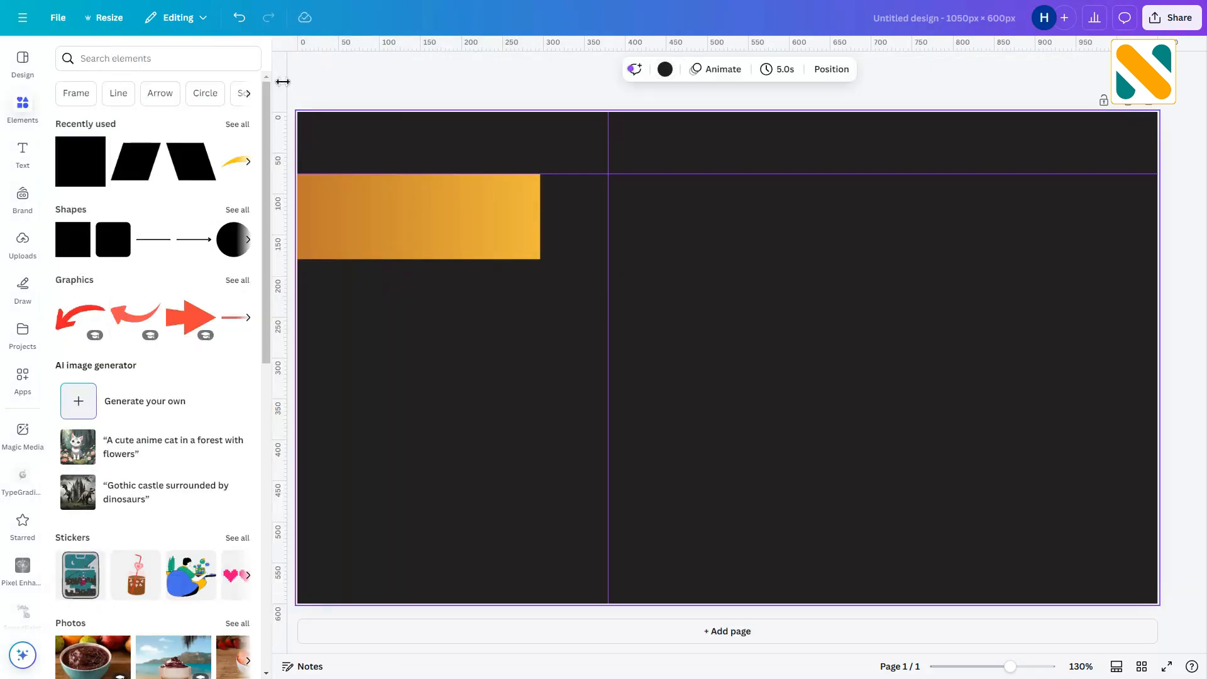
left_click(236, 208)
scroll(182, 411, "down", 5)
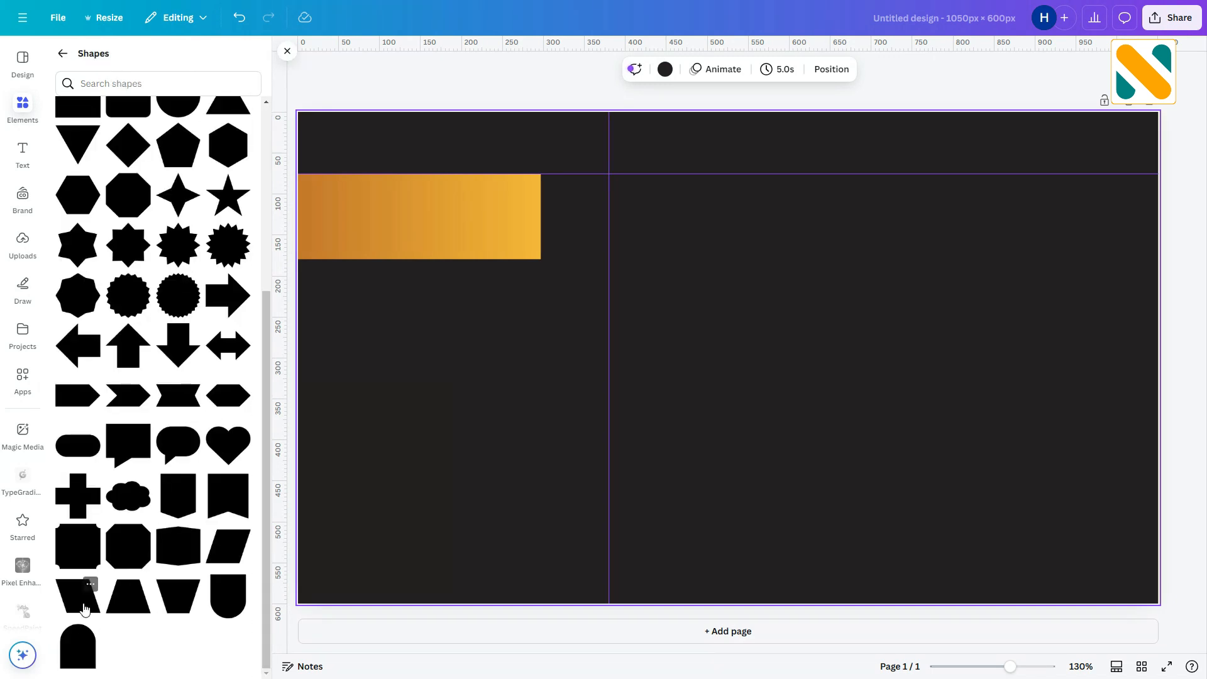
left_click(84, 608)
left_click(885, 432)
left_click(729, 401)
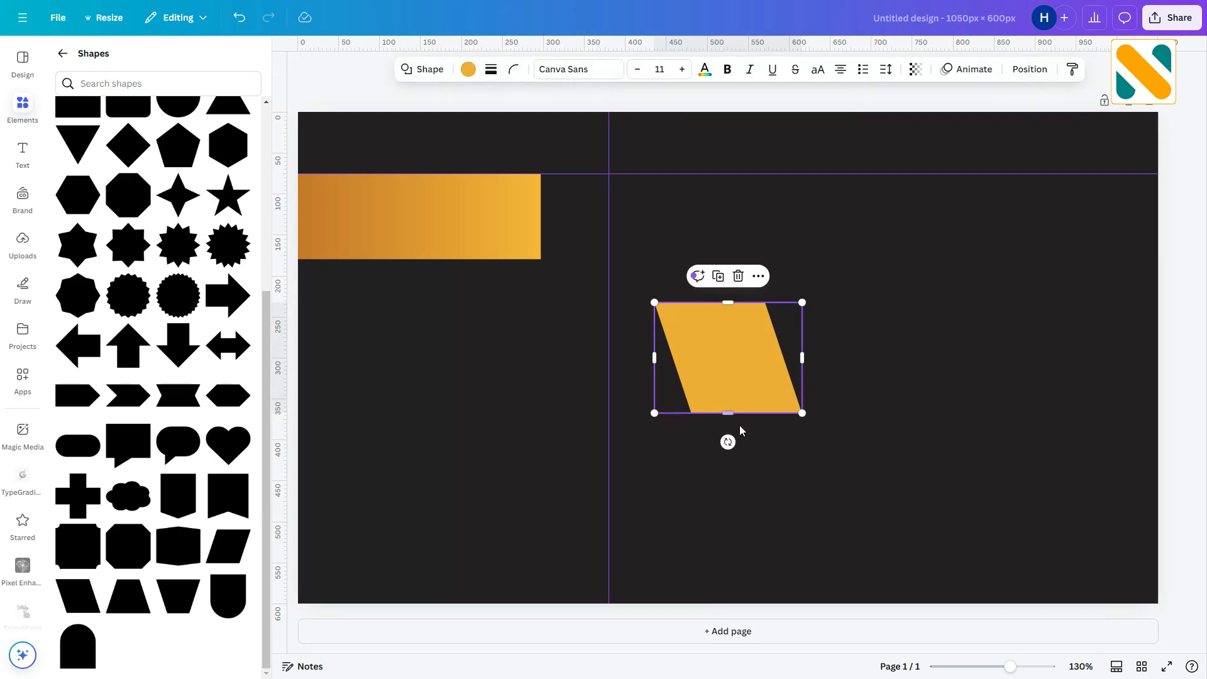
left_click_drag(727, 442, 654, 361)
Add a second parallelogram beside the first, rotated to mirror it.
left_click(242, 568)
left_click(902, 472)
left_click_drag(747, 377, 899, 378)
left_click_drag(881, 442, 833, 363)
left_click(761, 422)
left_click(754, 391)
left_click(867, 459)
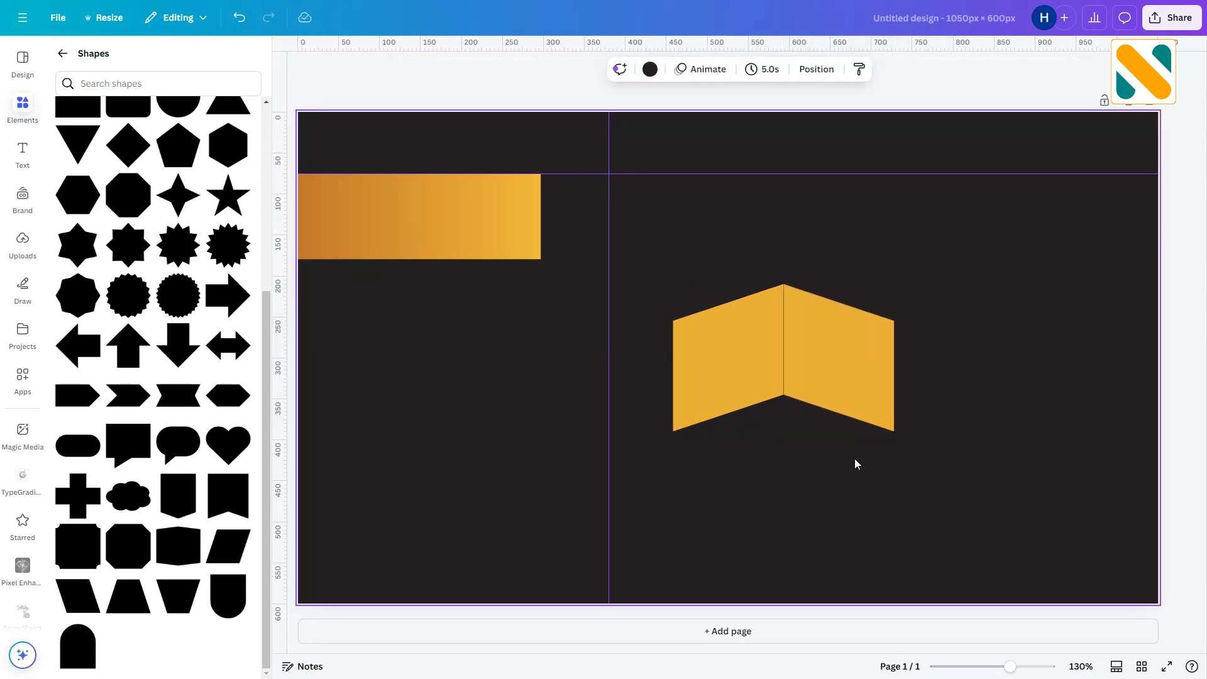
left_click(735, 379)
Give the left parallelogram the gold gradient in diagonal style, with colours reversed.
left_click(468, 69)
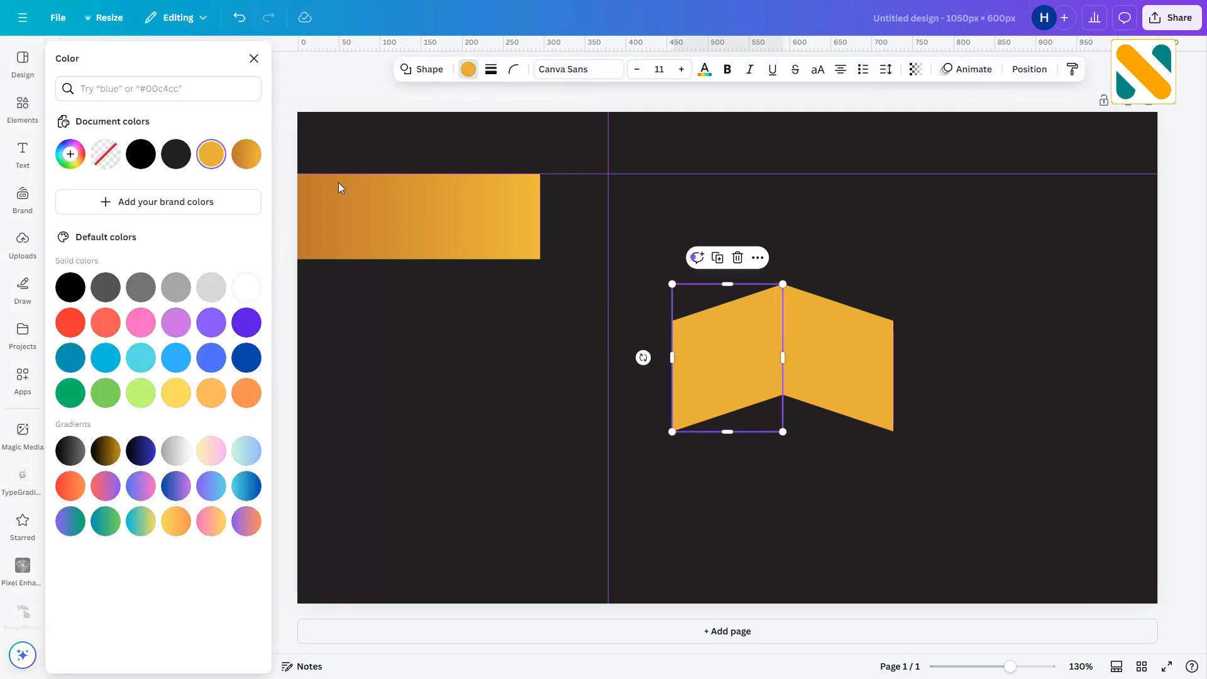
left_click(245, 154)
left_click(247, 155)
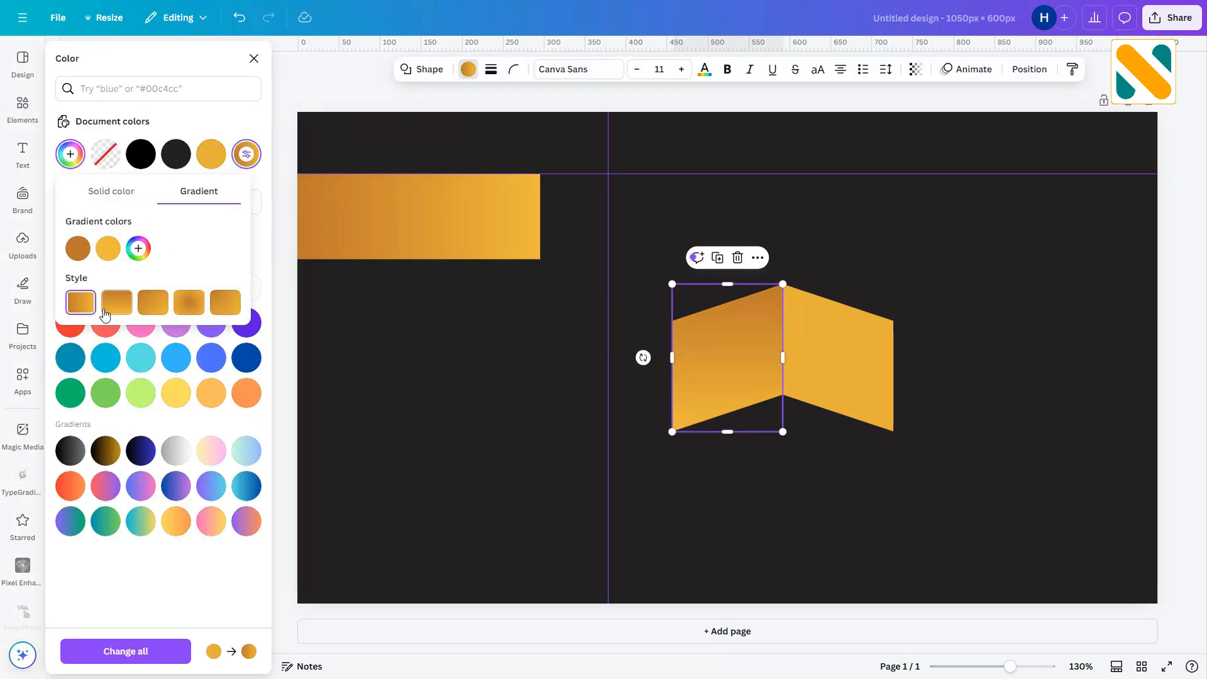
left_click(162, 305)
left_click_drag(108, 248, 78, 248)
Apply the gold gradient to the right parallelogram and select both panels together.
left_click(835, 349)
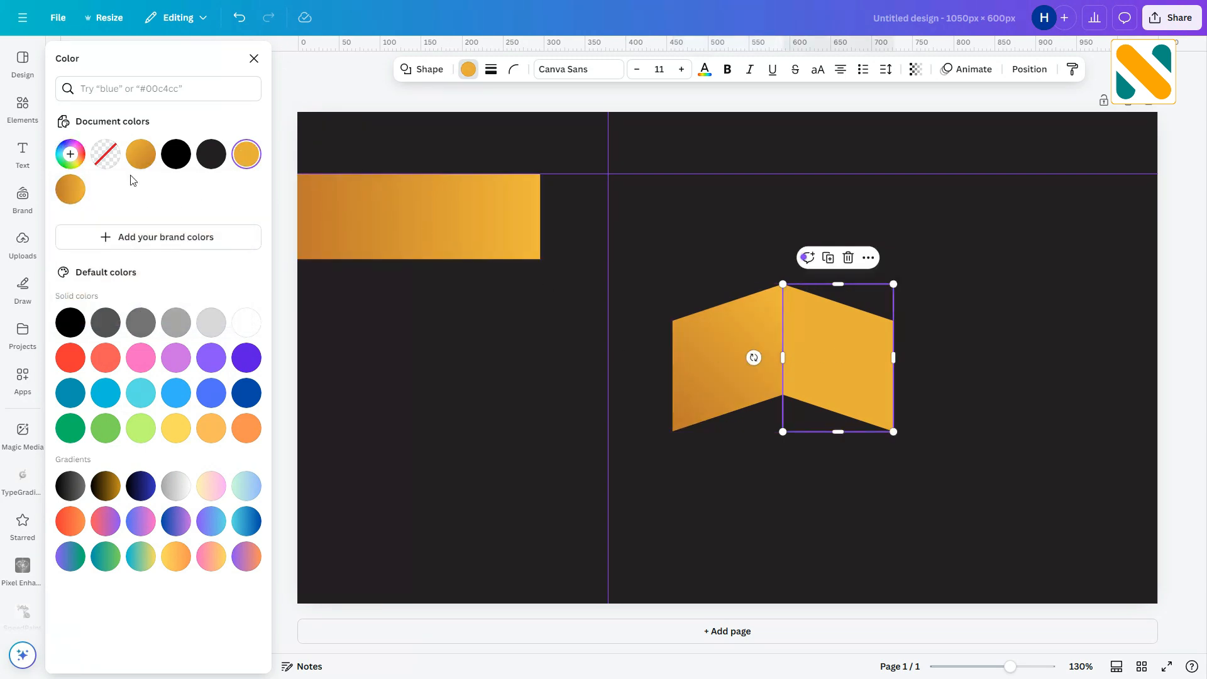
left_click(140, 153)
left_click(785, 499)
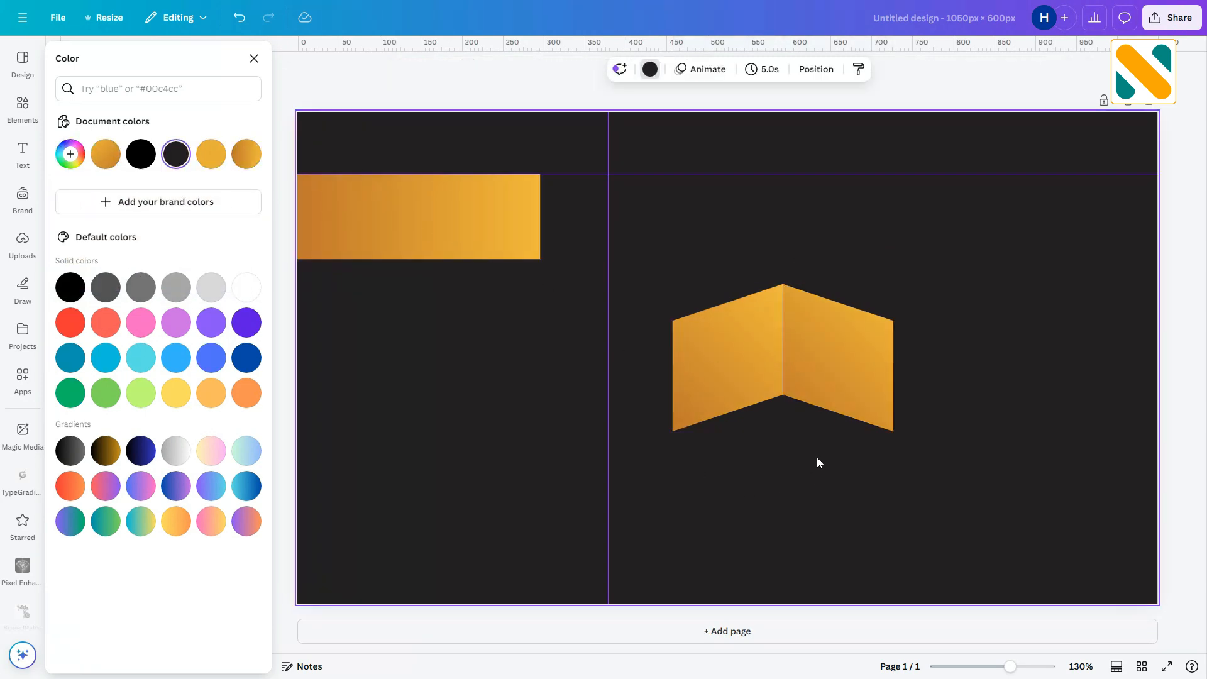
left_click(756, 305)
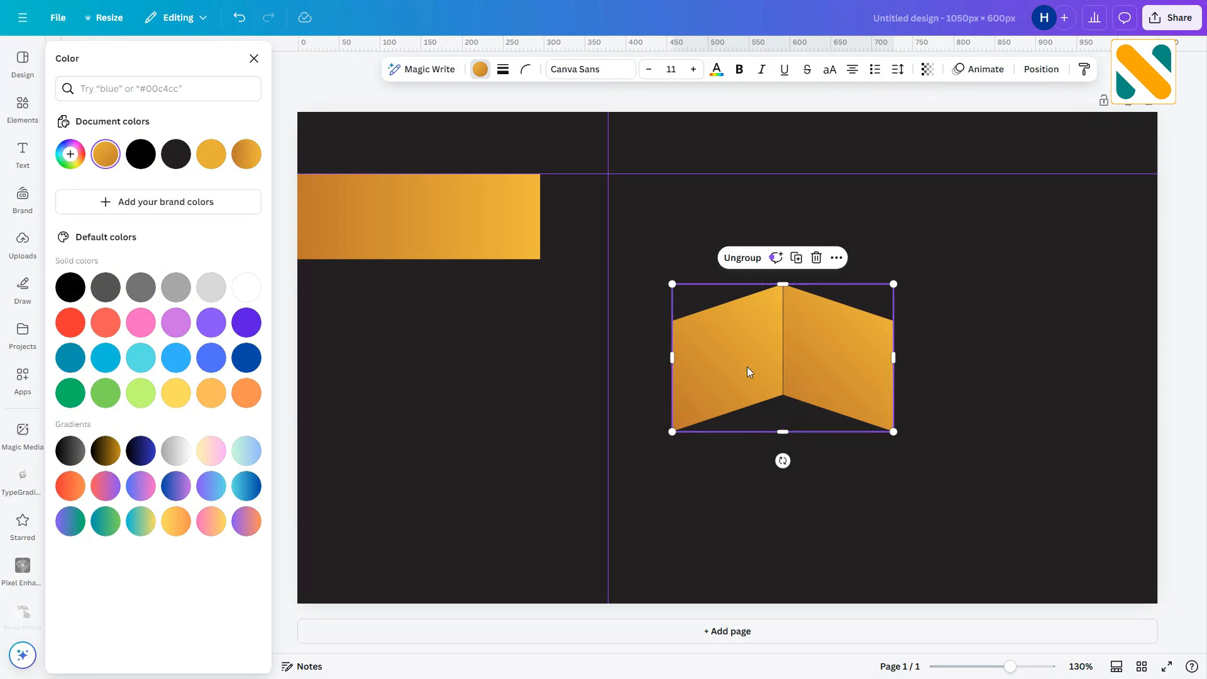
Attach the chevron to the gold bar's right end and narrow it.
left_click_drag(747, 367, 615, 219)
left_click_drag(765, 264, 675, 263)
left_click(729, 327)
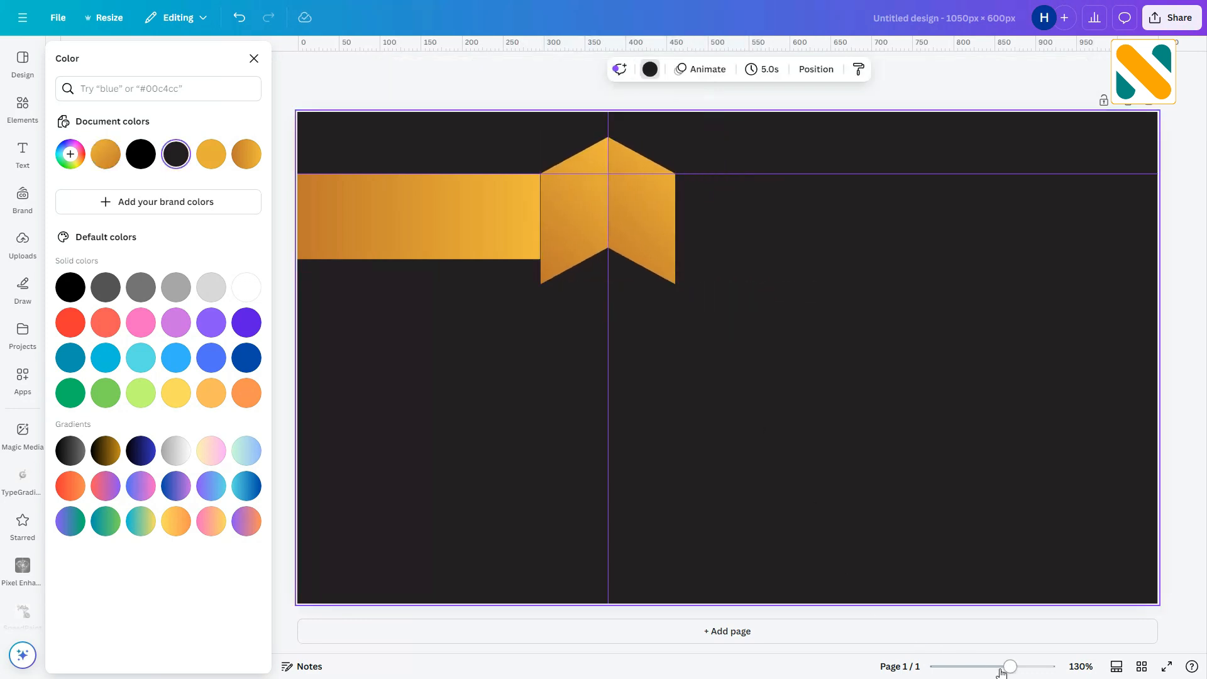
Shorten the chevron so its lower edges align with the gold bar's bottom.
left_click_drag(986, 670, 1019, 667)
scroll(446, 383, "up", 2)
left_click(569, 349)
left_click_drag(570, 349, 572, 315)
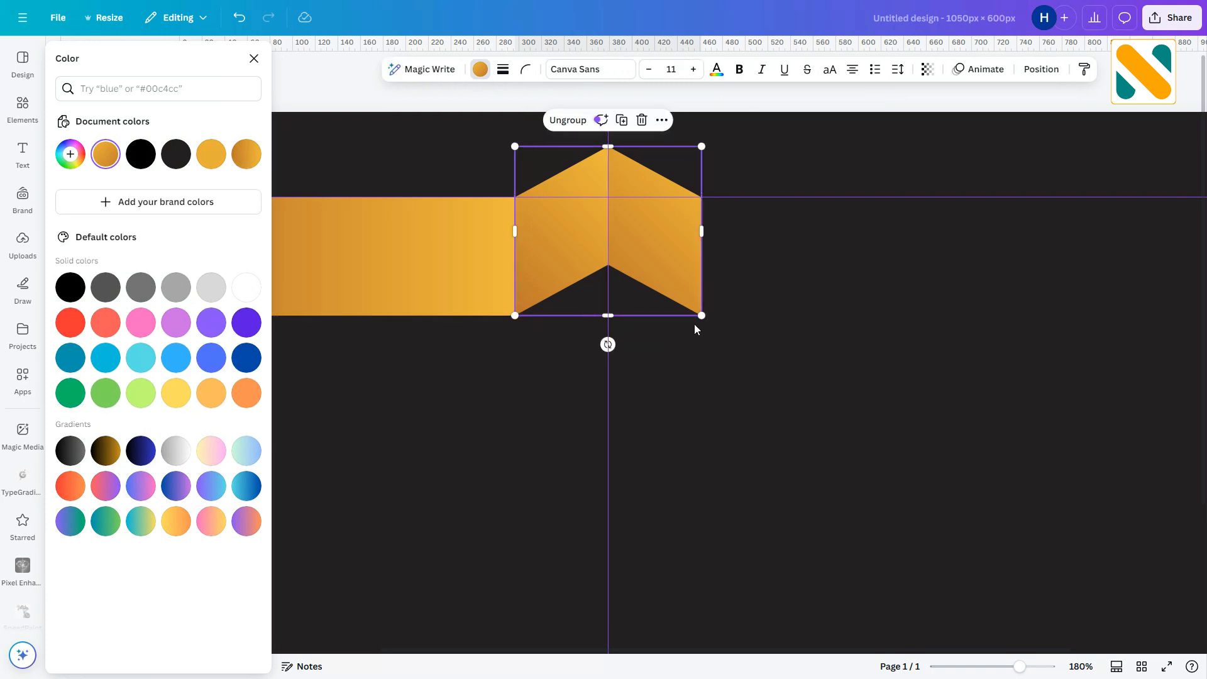
left_click_drag(702, 319, 702, 321)
Check the ribbon piece's Position options and zoom out to show the whole card.
left_click(442, 282)
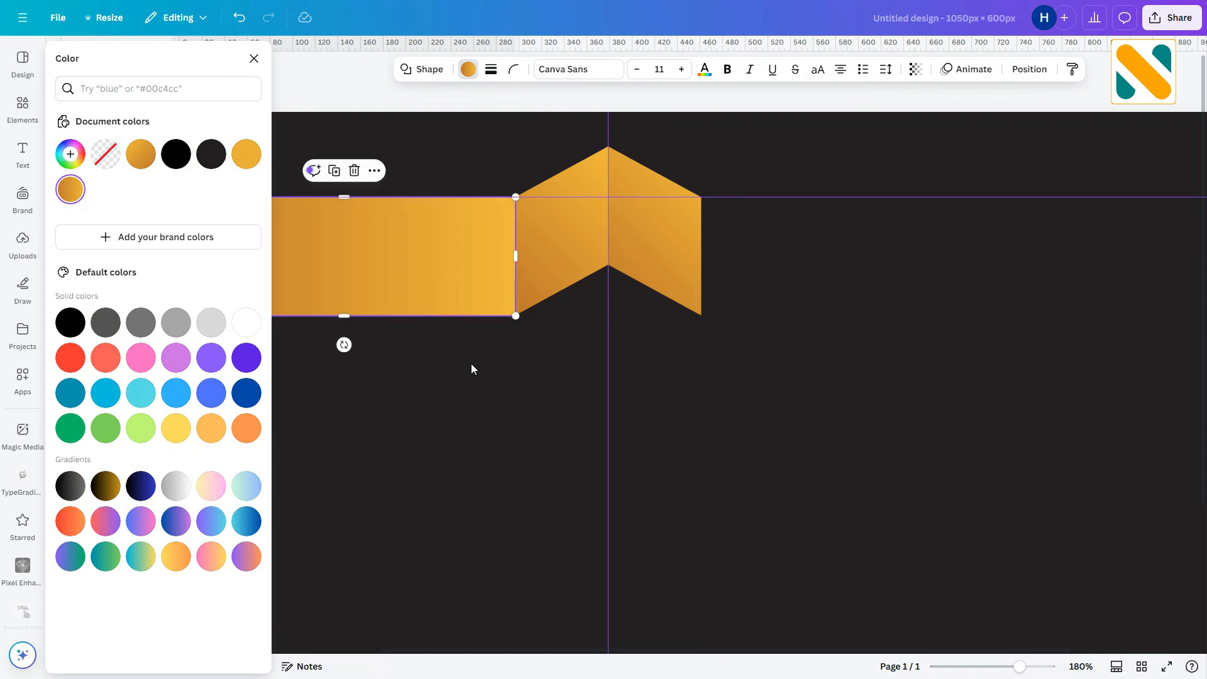
left_click(522, 377)
left_click(640, 274)
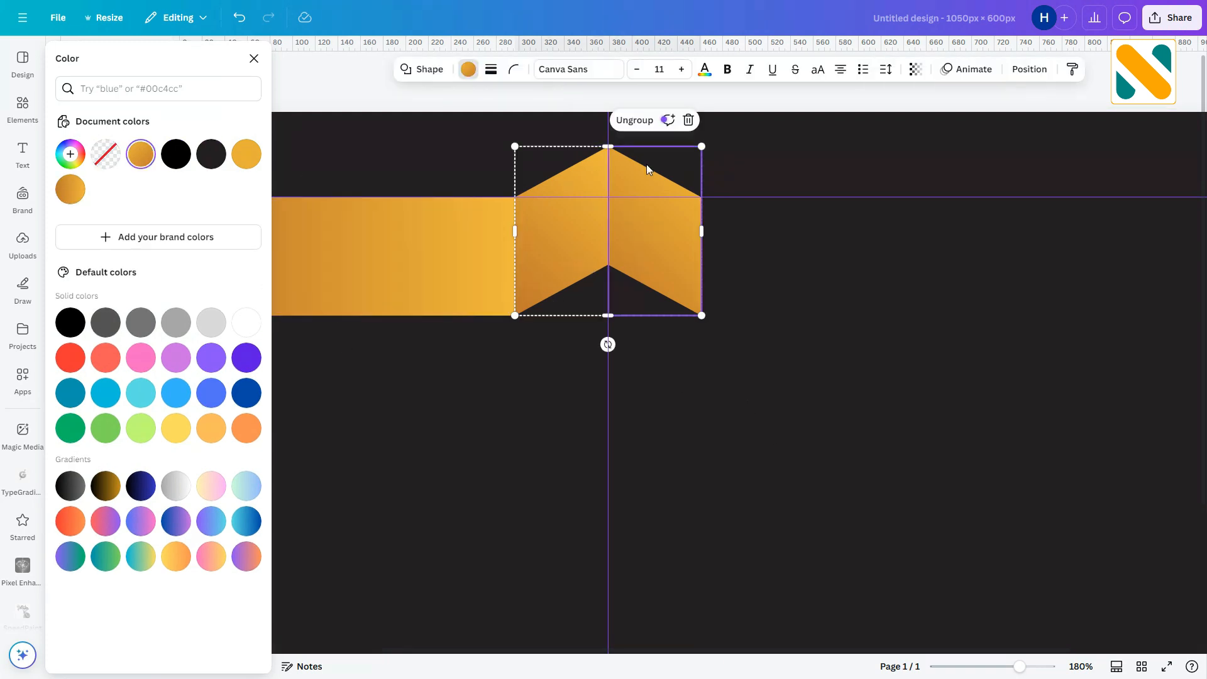
left_click(1031, 69)
left_click(440, 358)
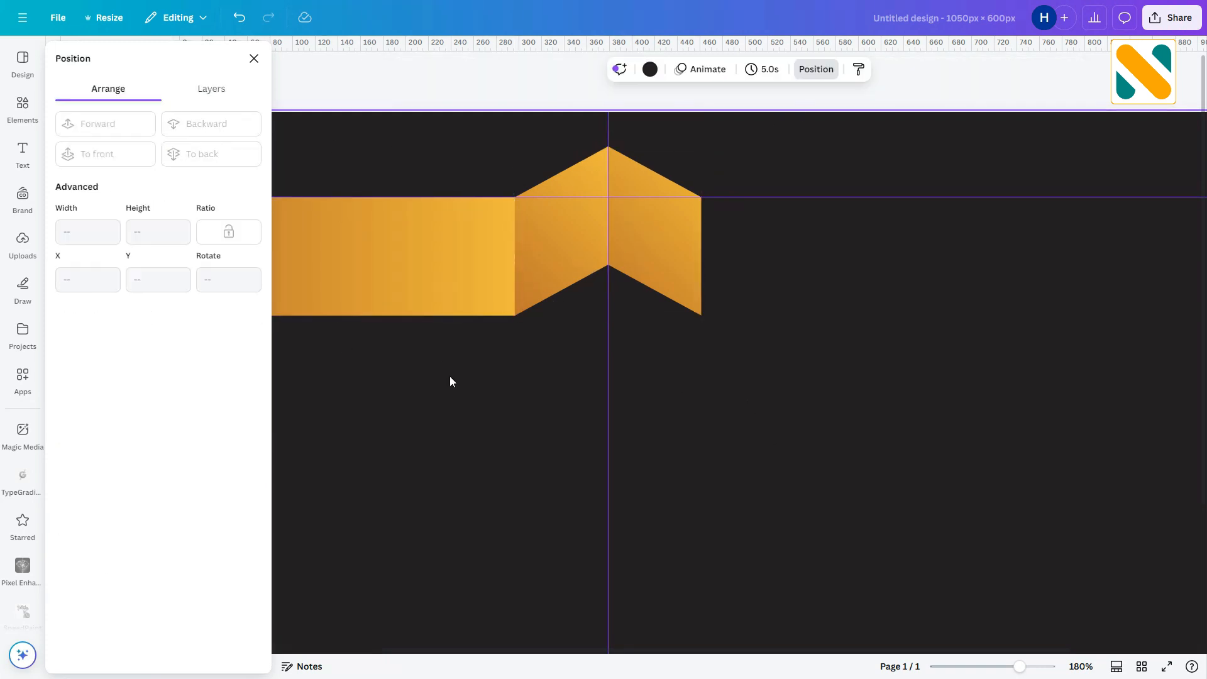
left_click_drag(1019, 667, 1008, 666)
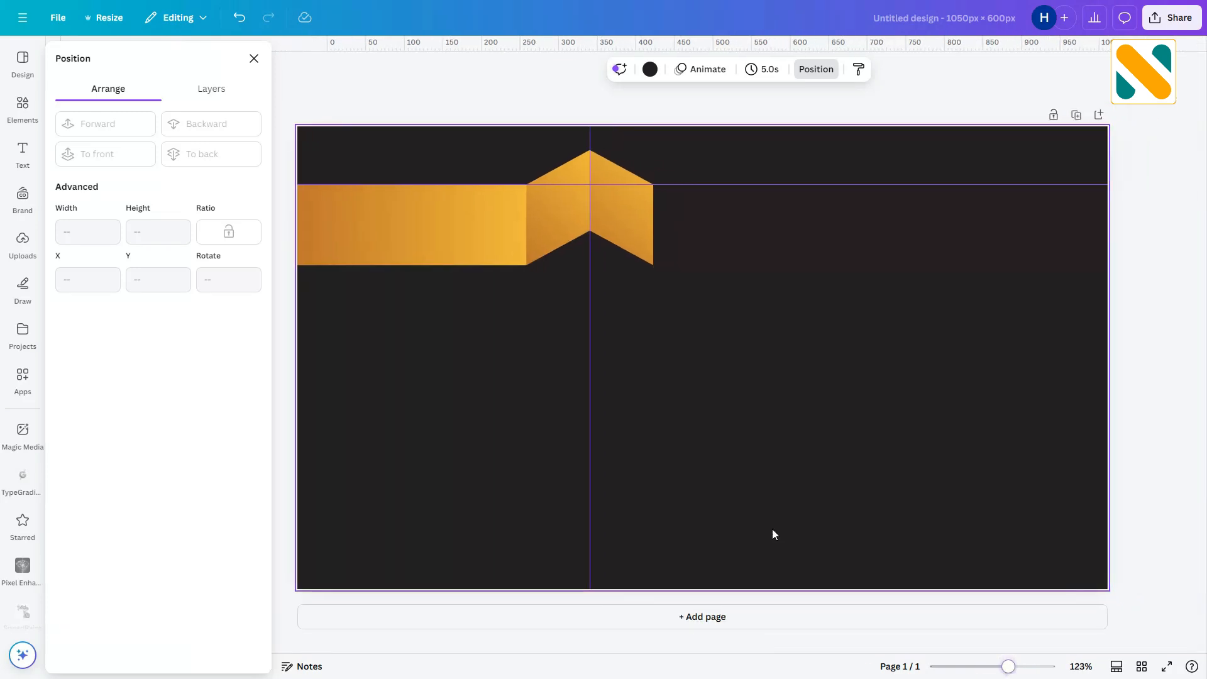
Duplicate the gold band and stretch the copy from the fold to the right edge.
left_click(455, 239)
left_click(399, 159)
left_click_drag(404, 208, 738, 215)
left_click_drag(956, 234, 1111, 232)
Send the right gold band backward, behind the chevron fold.
left_click(833, 361)
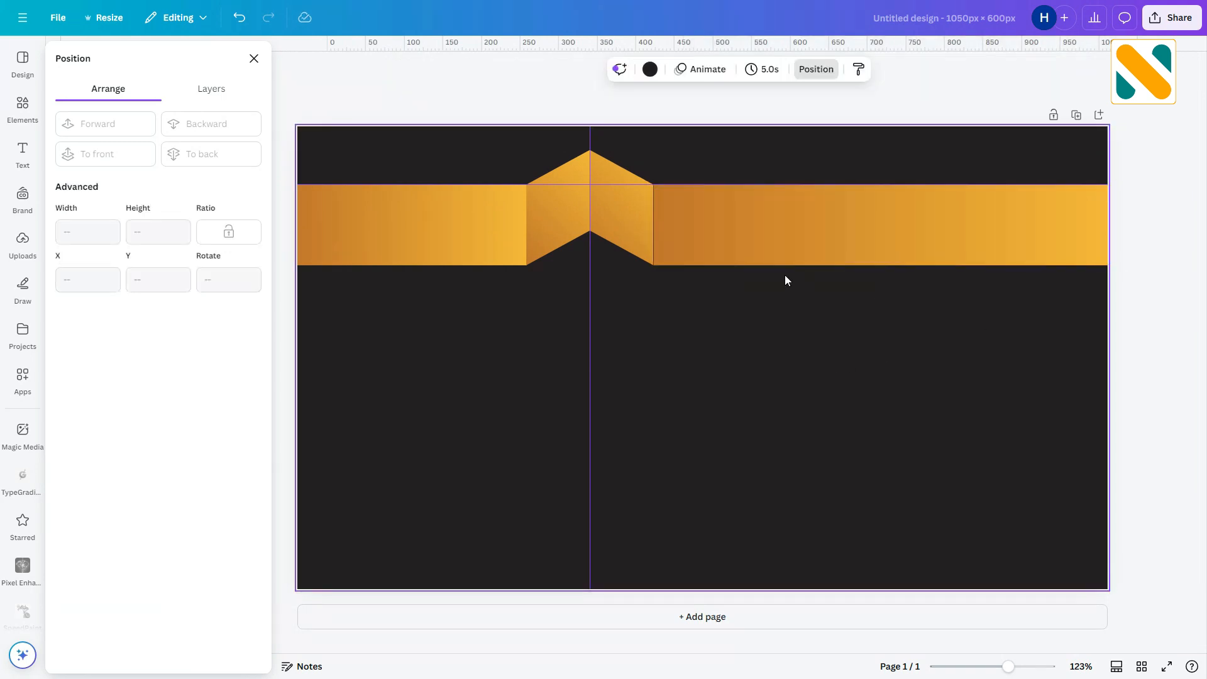
left_click(778, 258)
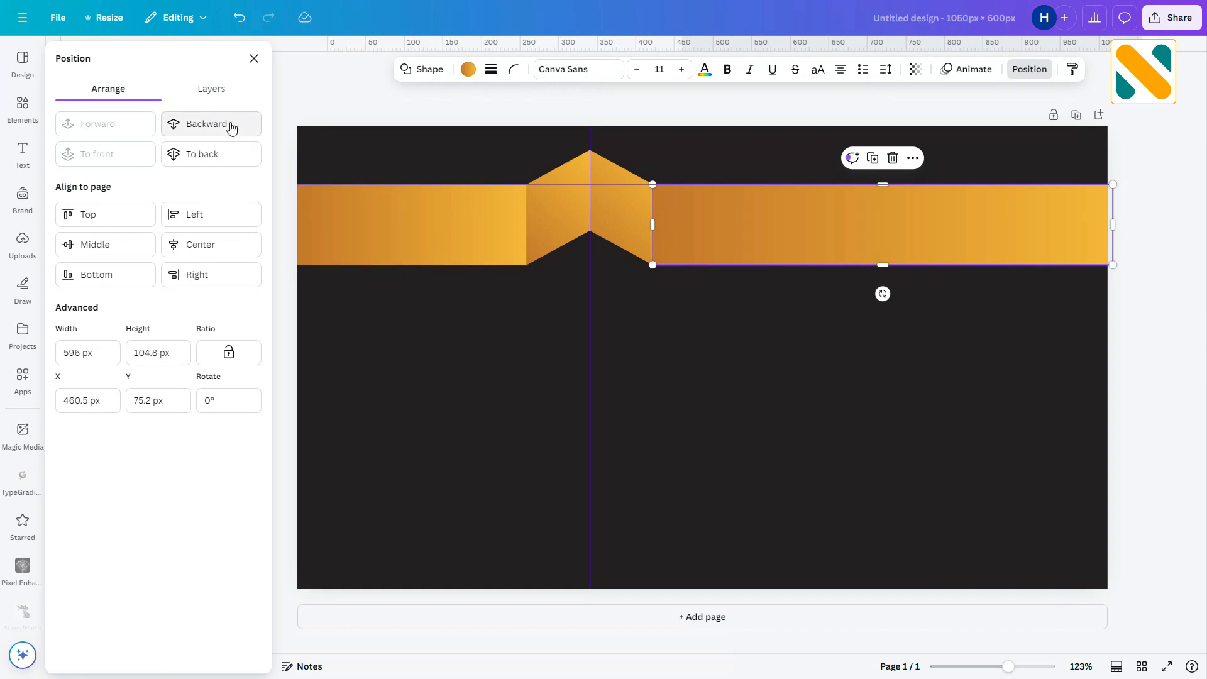
left_click(390, 359)
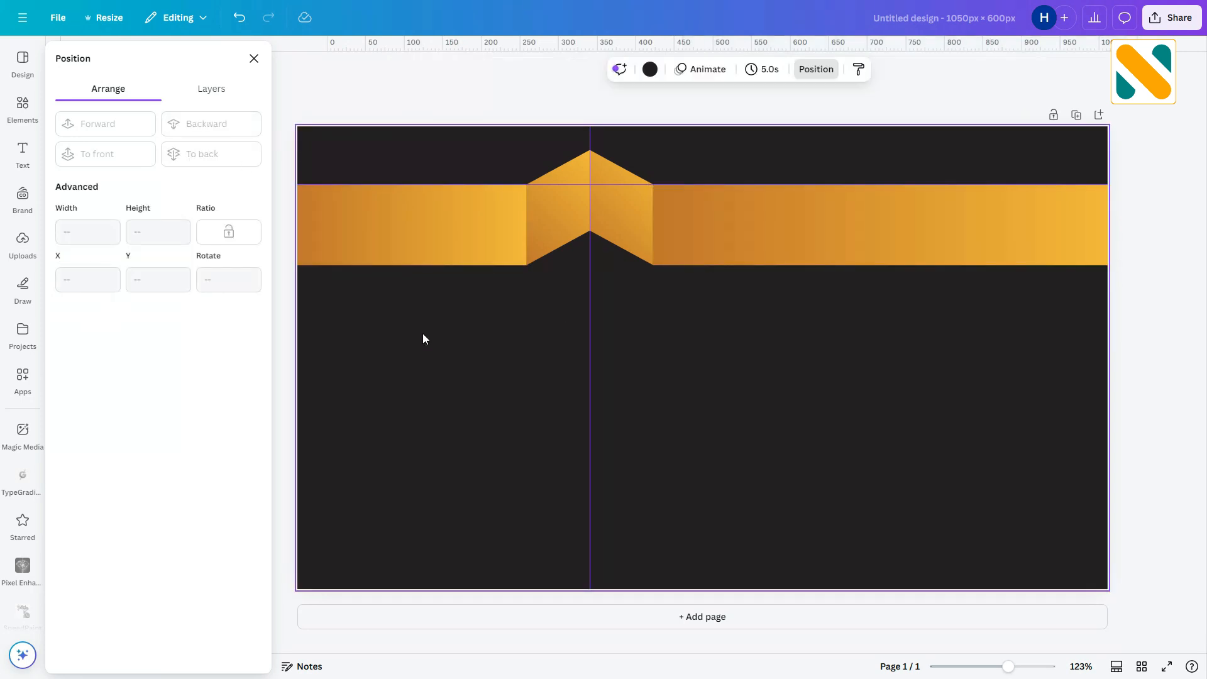
left_click(805, 234)
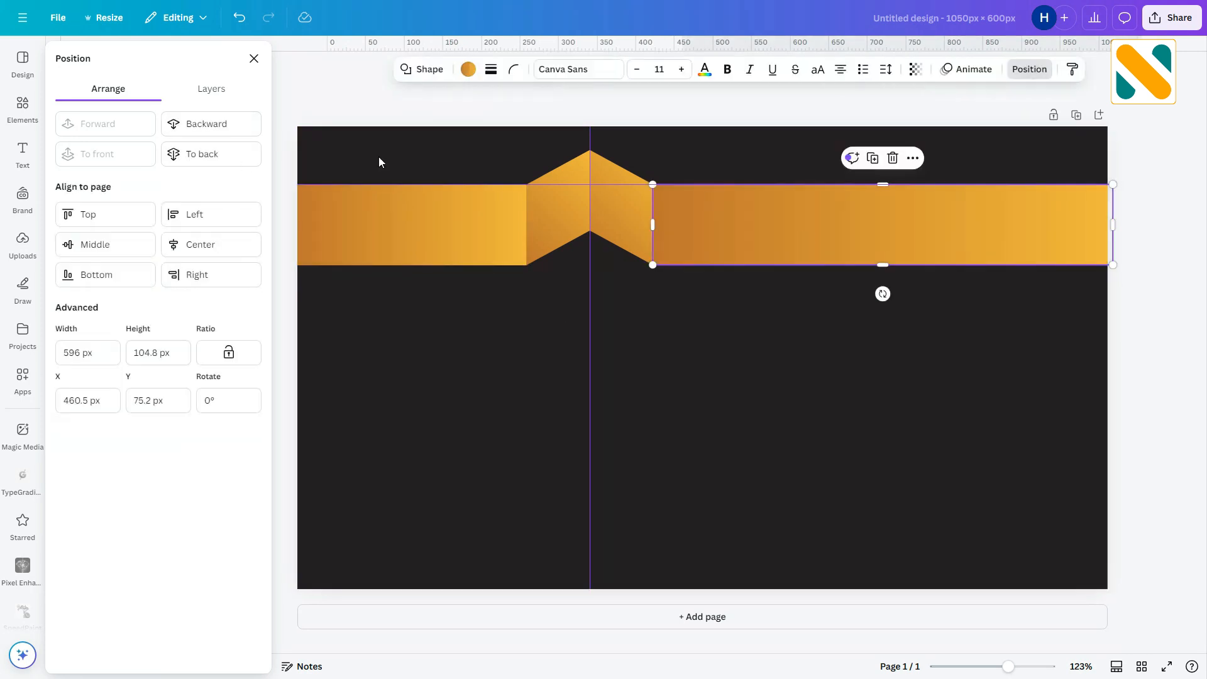
left_click(440, 394)
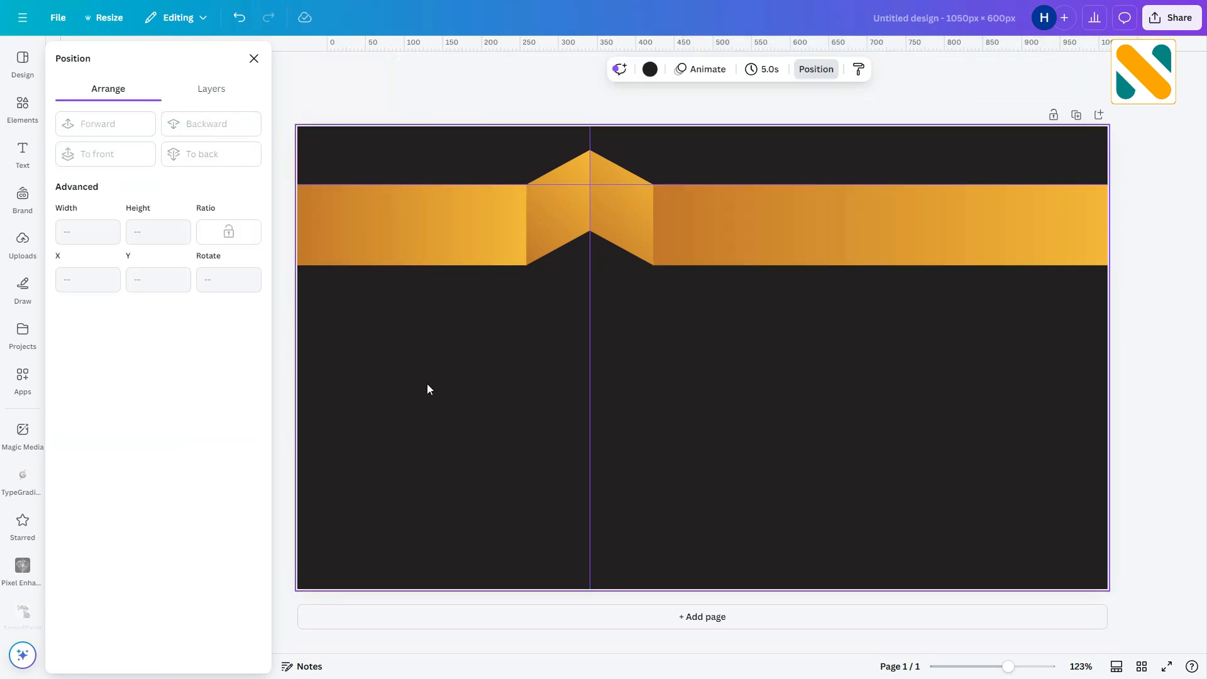
Add a square and flatten it into a thin bar along the bottom-left edge.
left_click(23, 107)
left_click(237, 209)
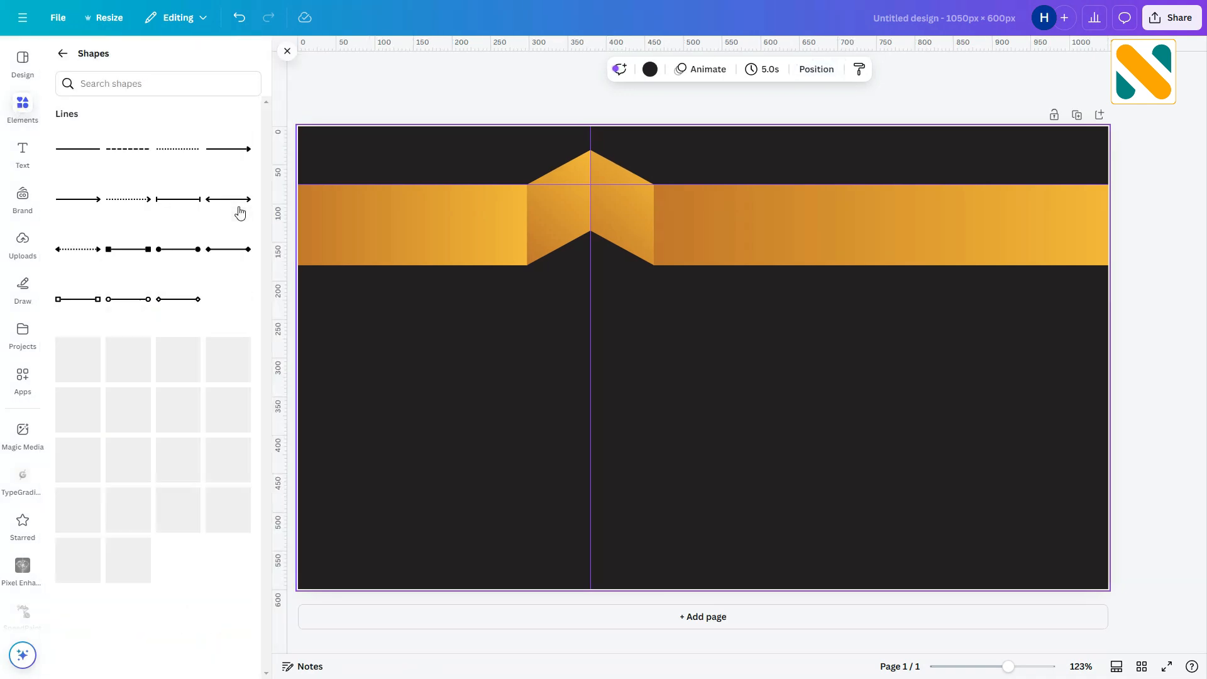
left_click(84, 389)
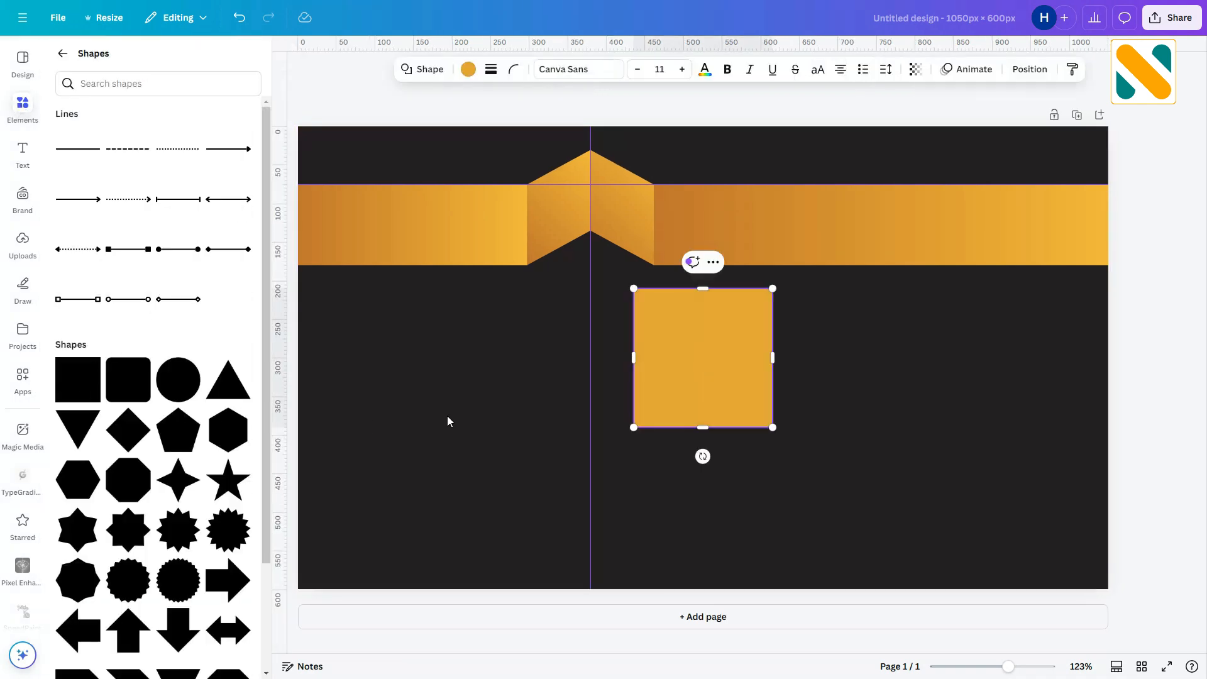
left_click(443, 418)
left_click_drag(704, 387, 369, 525)
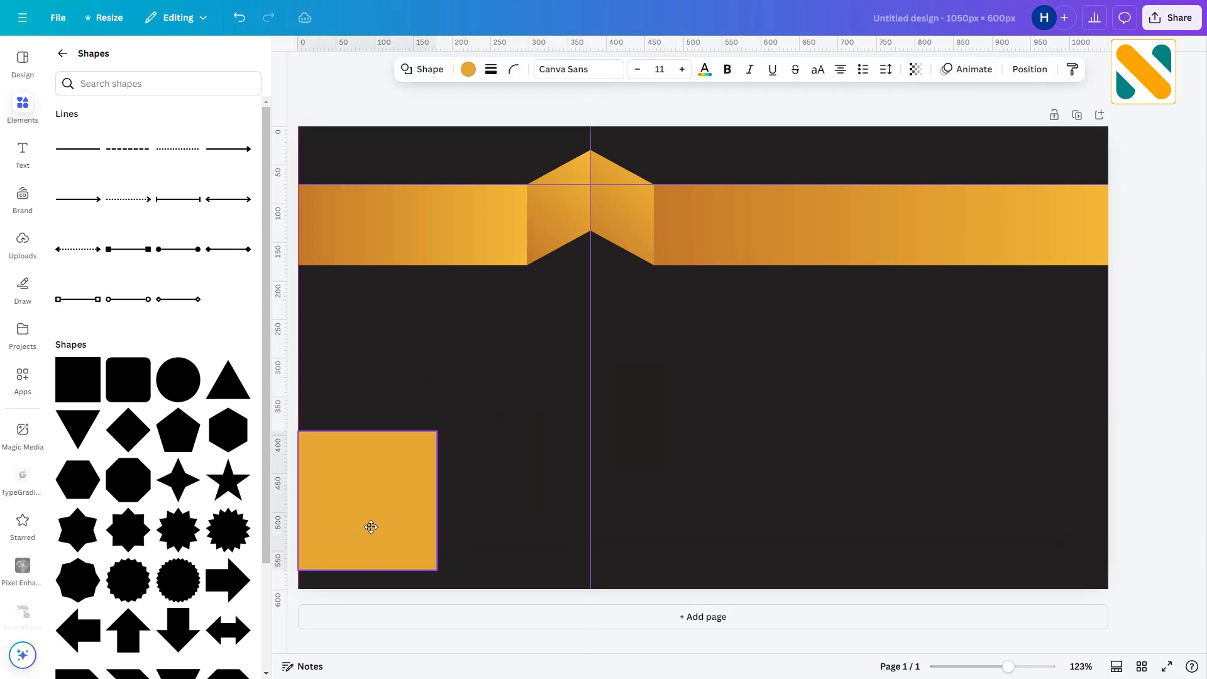
left_click_drag(369, 431, 569, 563)
left_click(404, 573)
Colour the bottom bar copper #BD7429.
left_click(405, 561)
left_click(639, 70)
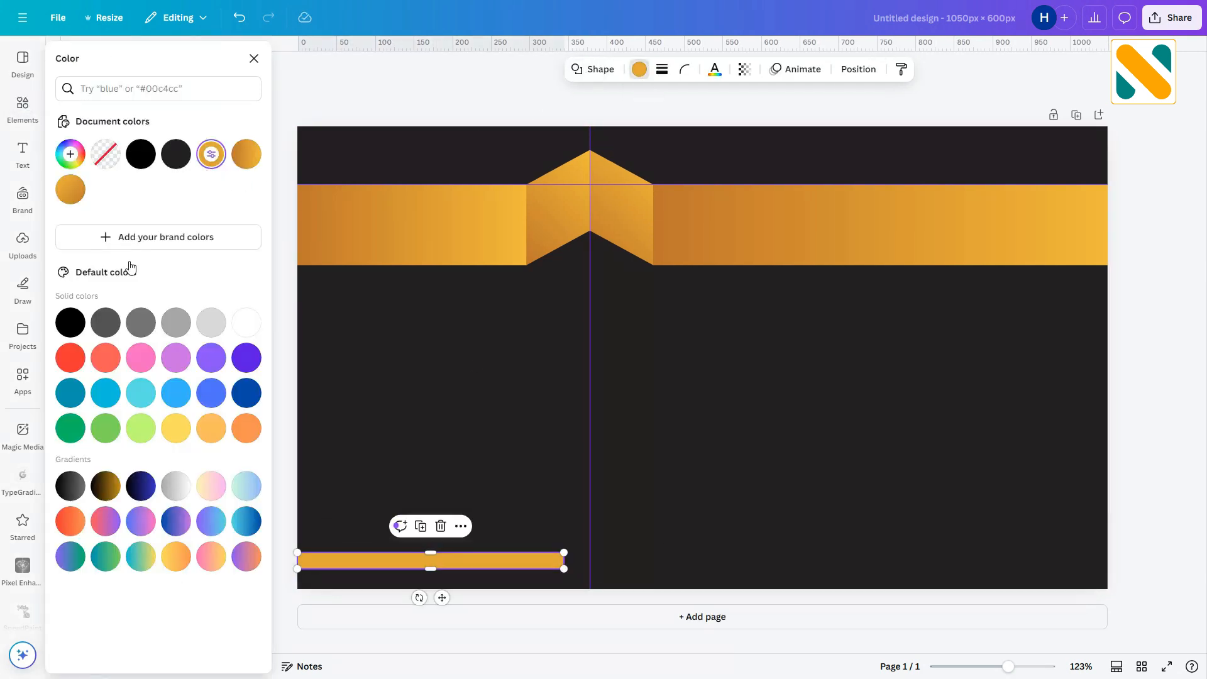
left_click(210, 154)
type("#")
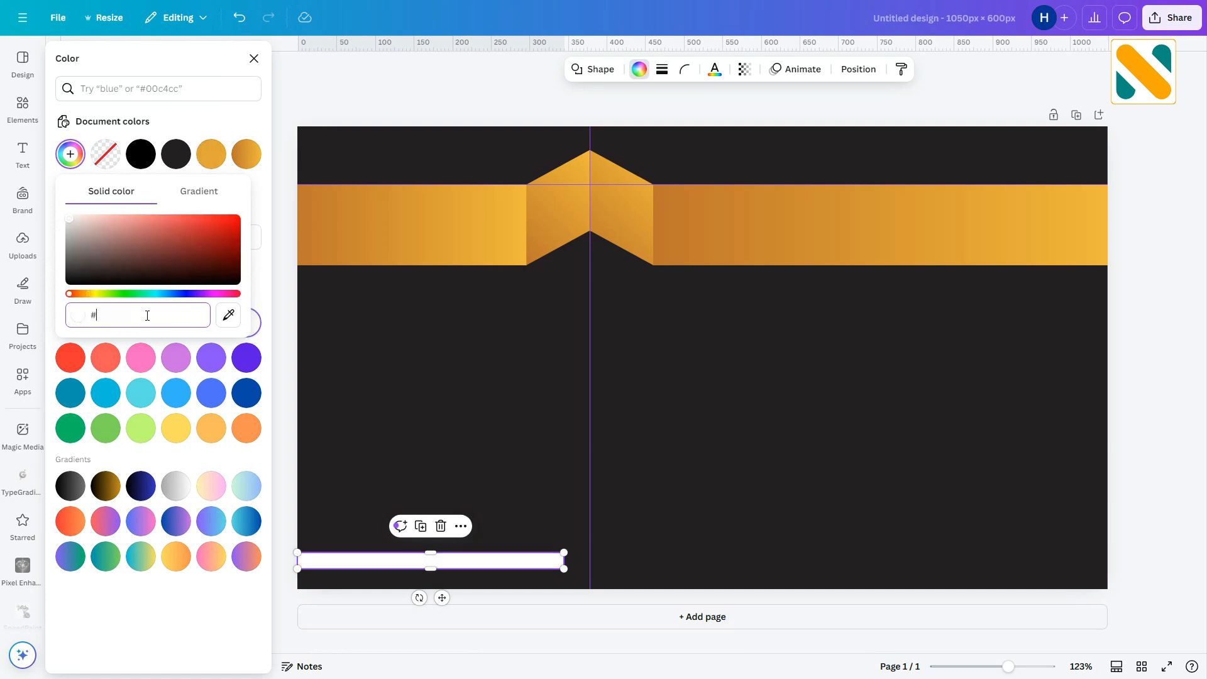
type("BD7429")
key("Return")
Make the bottom copper bar slightly thinner.
left_click(738, 414)
left_click(496, 555)
left_click_drag(501, 552, 509, 562)
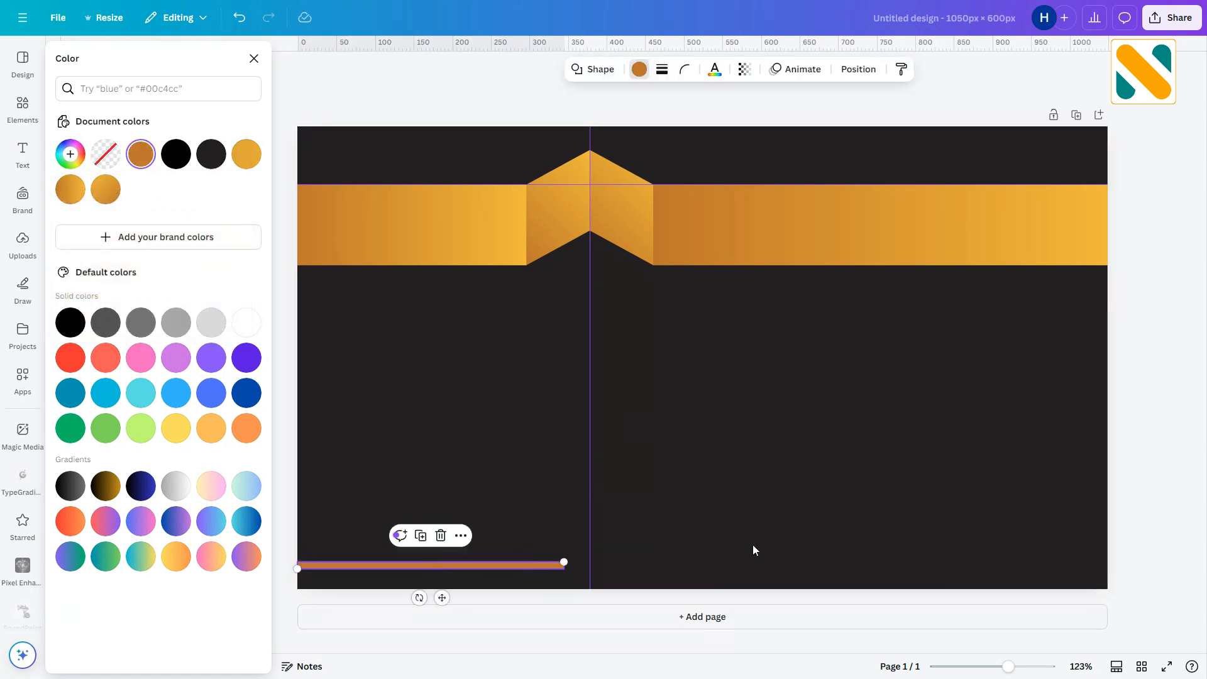
left_click(733, 515)
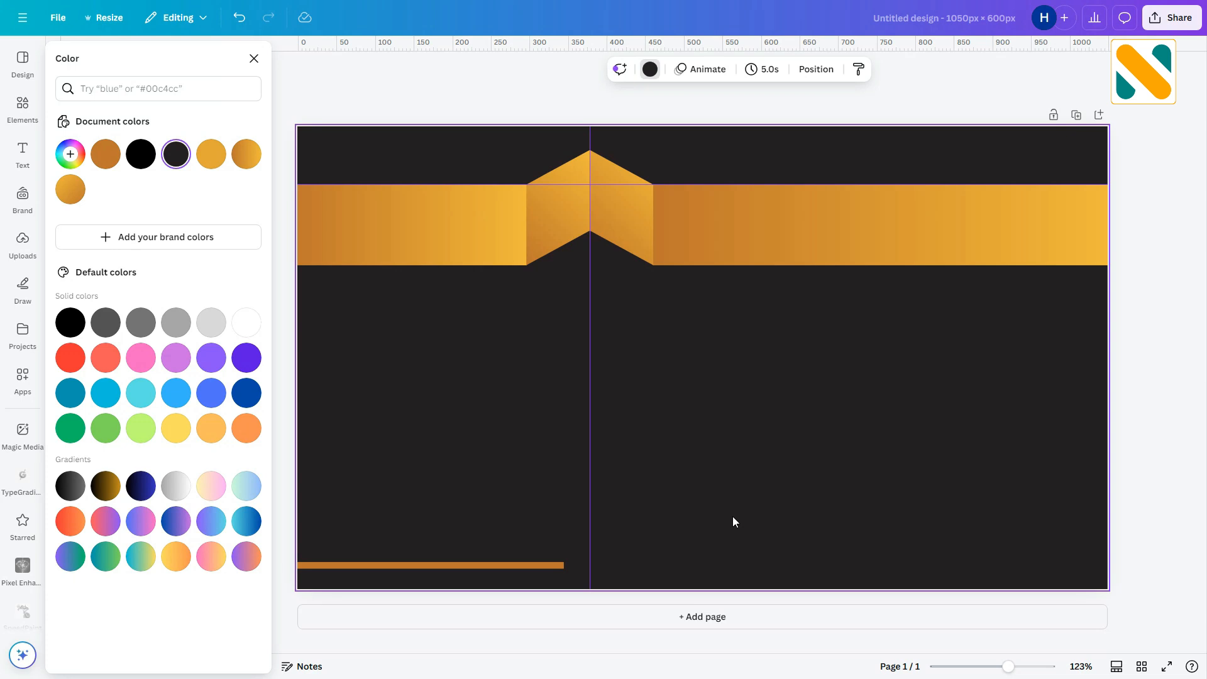
left_click(22, 107)
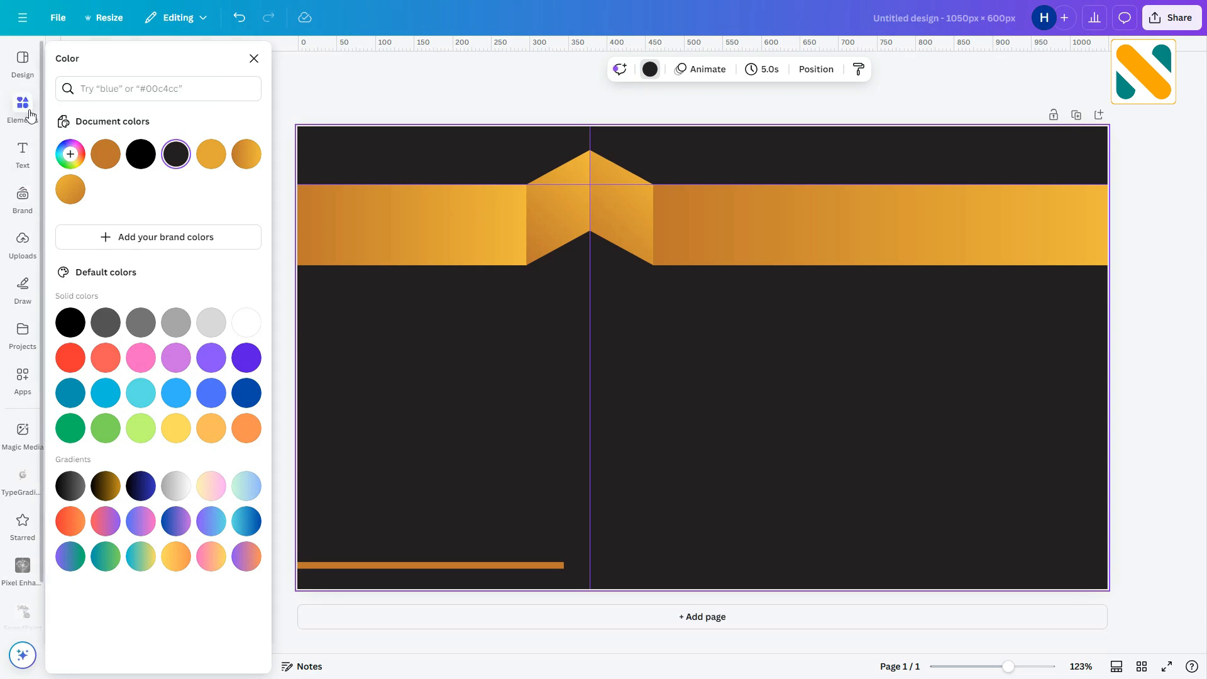
left_click(239, 212)
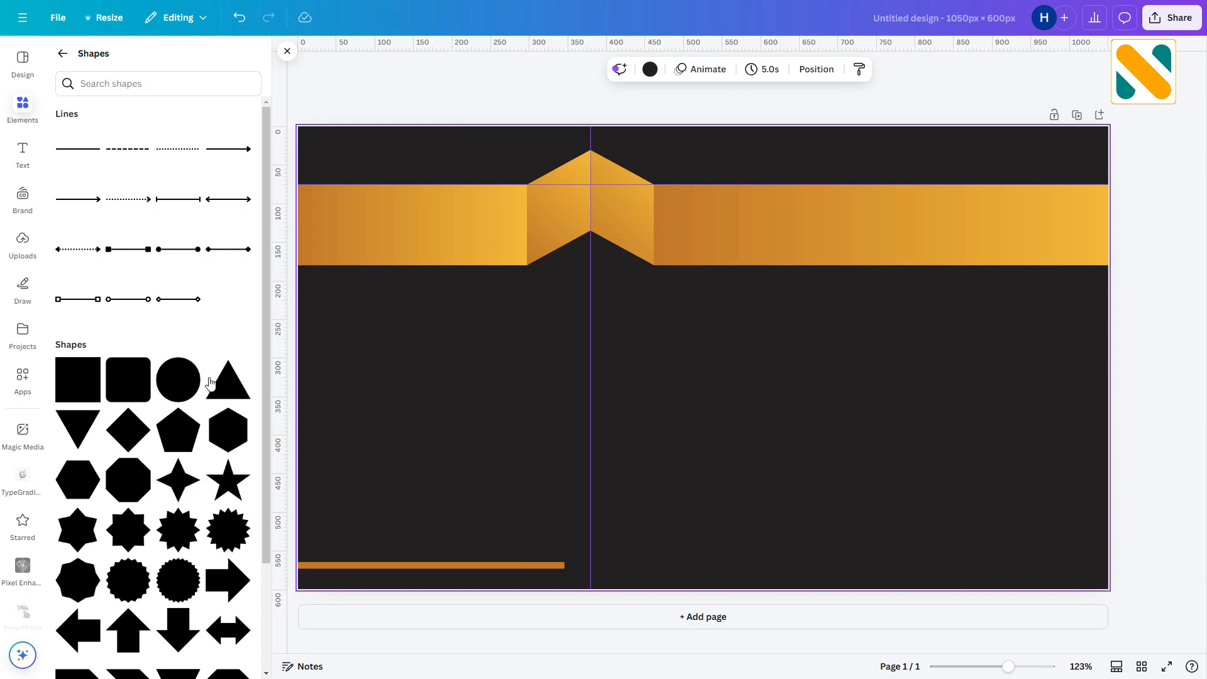
Add a triangle from Shapes and colour it gold #FFB435.
left_click(240, 394)
left_click(805, 397)
left_click(723, 386)
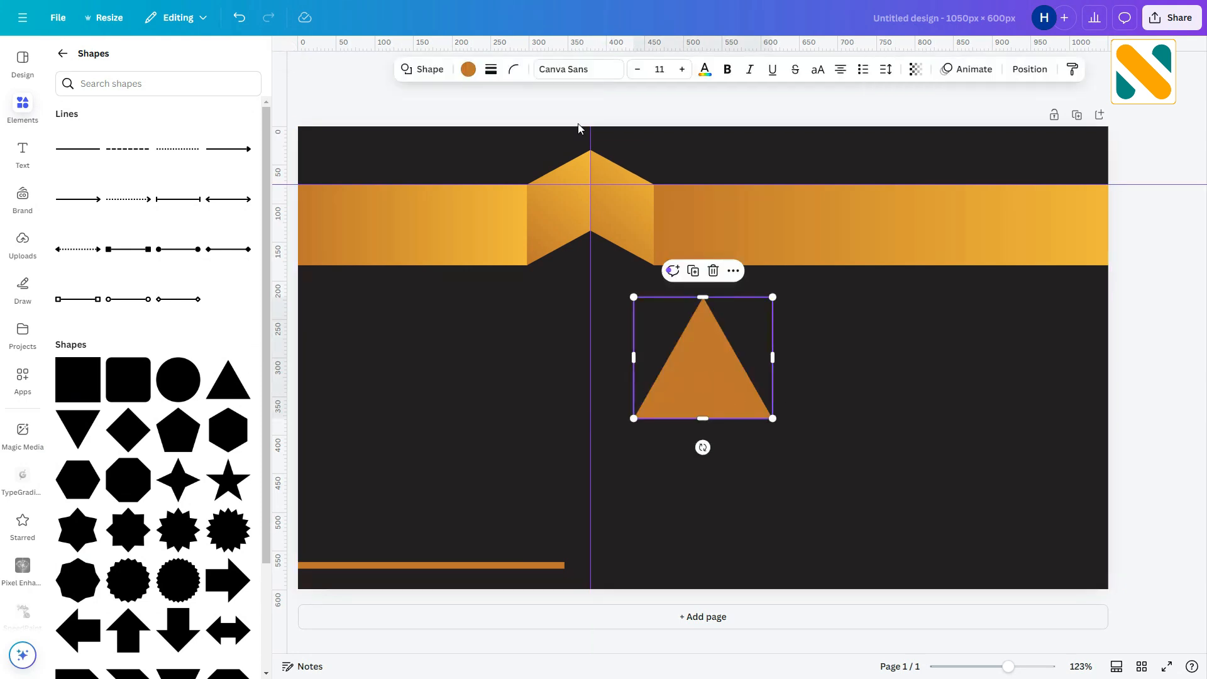
left_click(472, 72)
left_click(210, 154)
left_click(167, 320)
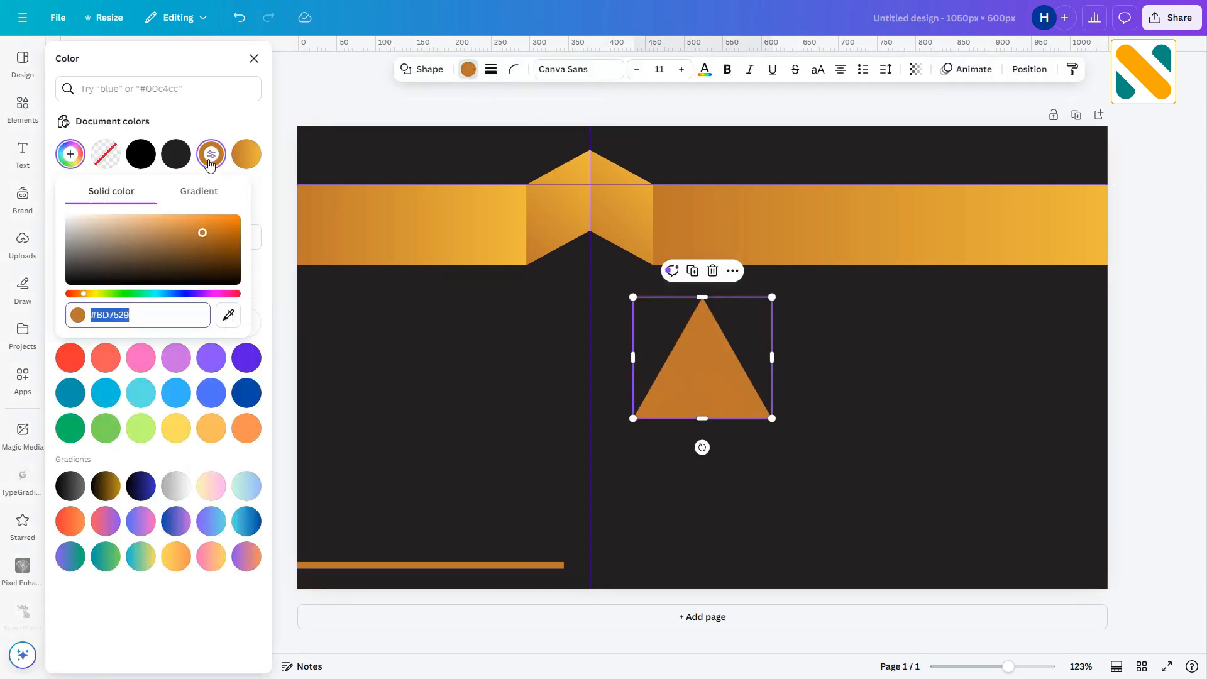
type("#F")
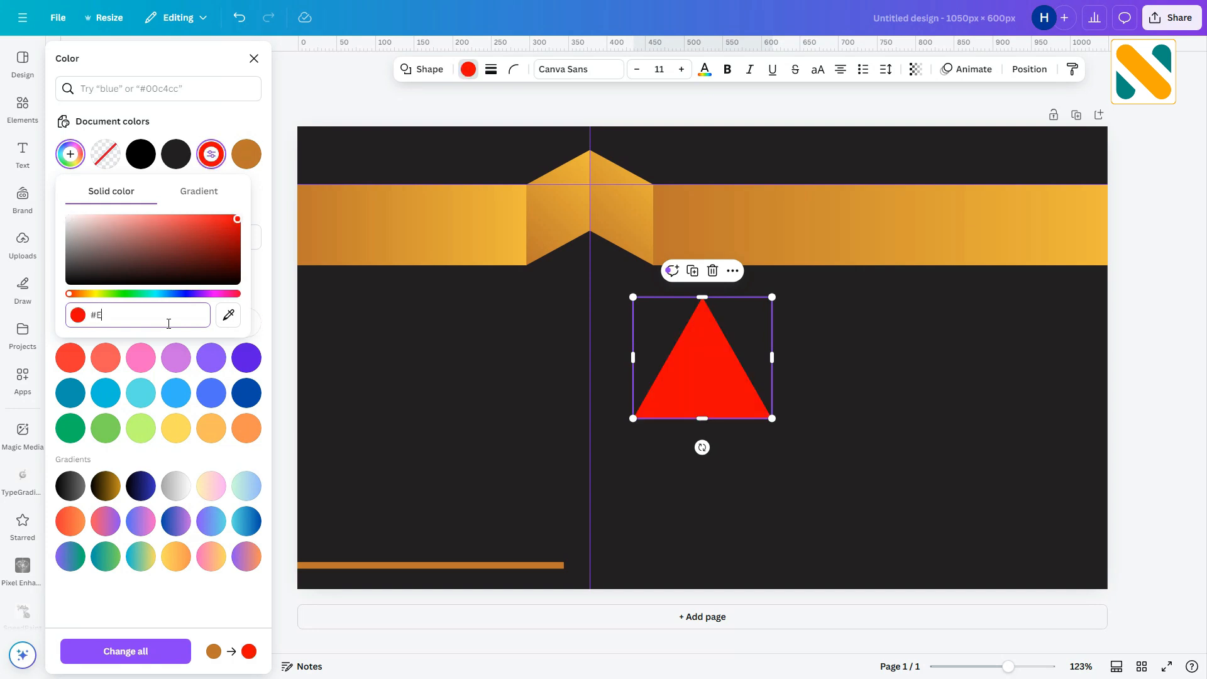
type("FB435")
key("Return")
Shrink the triangle and place it at the card's bottom centre, where the copper bar ends.
left_click(1010, 434)
left_click_drag(695, 384, 534, 534)
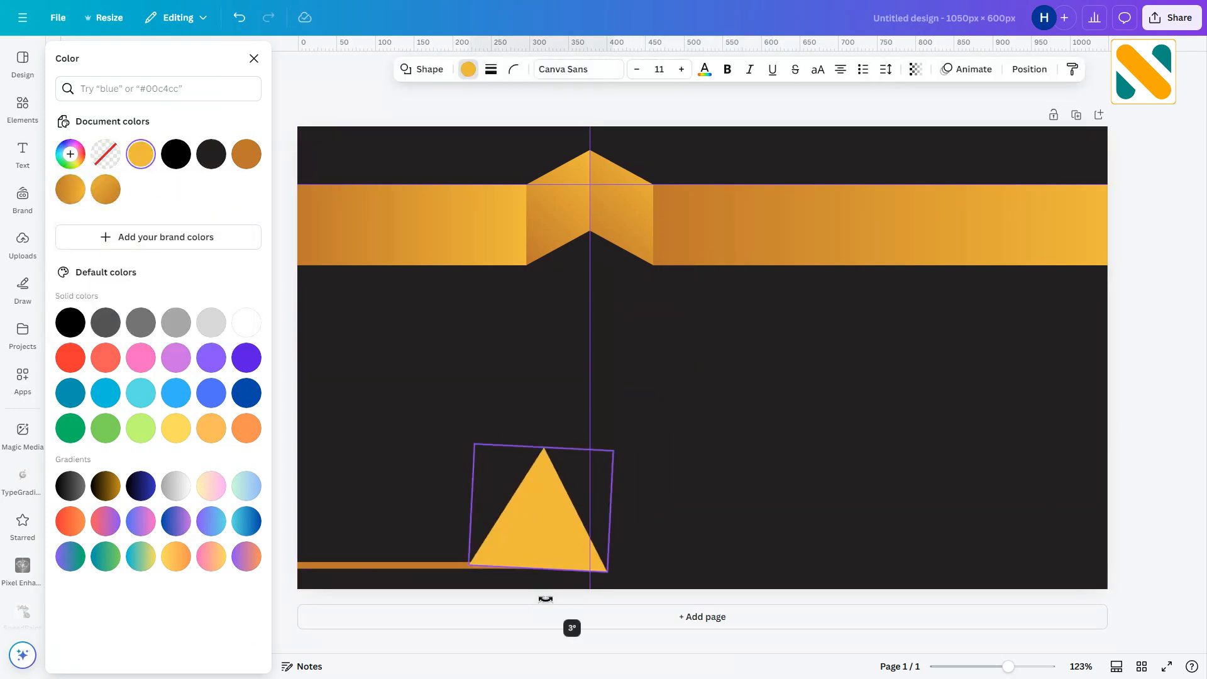
left_click_drag(610, 507, 591, 507)
left_click_drag(530, 447, 555, 497)
left_click_drag(521, 542, 581, 543)
left_click(718, 510)
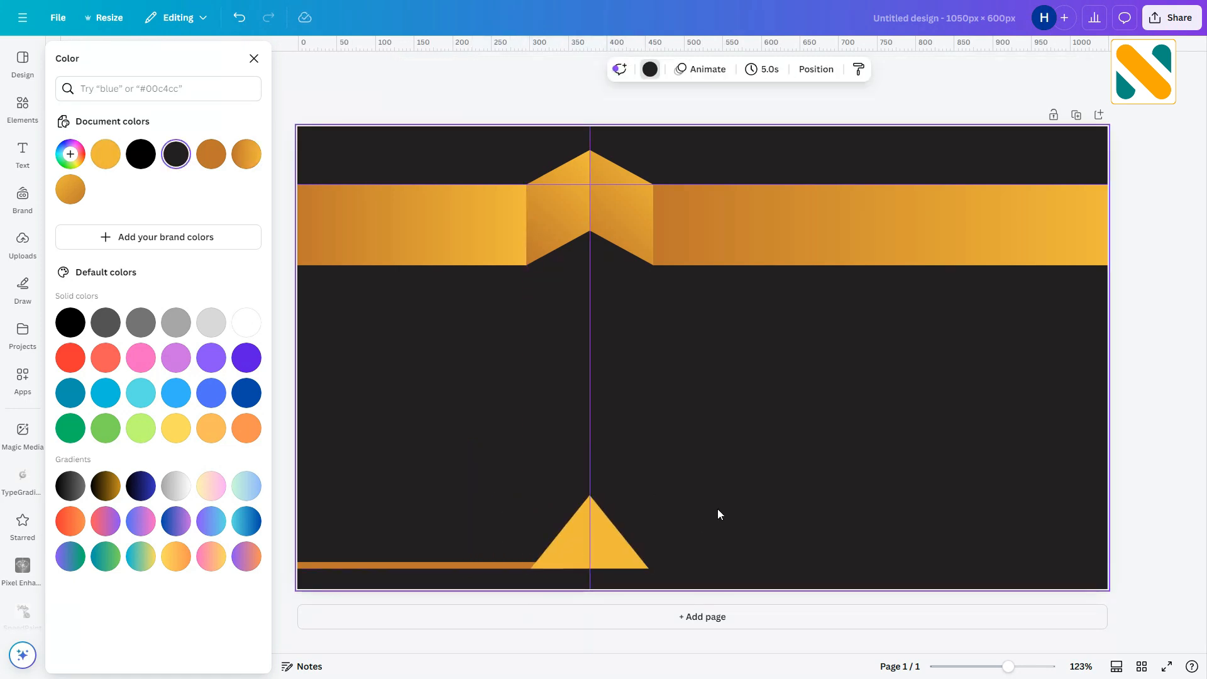
left_click(1010, 667)
scroll(826, 590, "down", 2)
left_click_drag(1012, 669, 1006, 669)
left_click(433, 95)
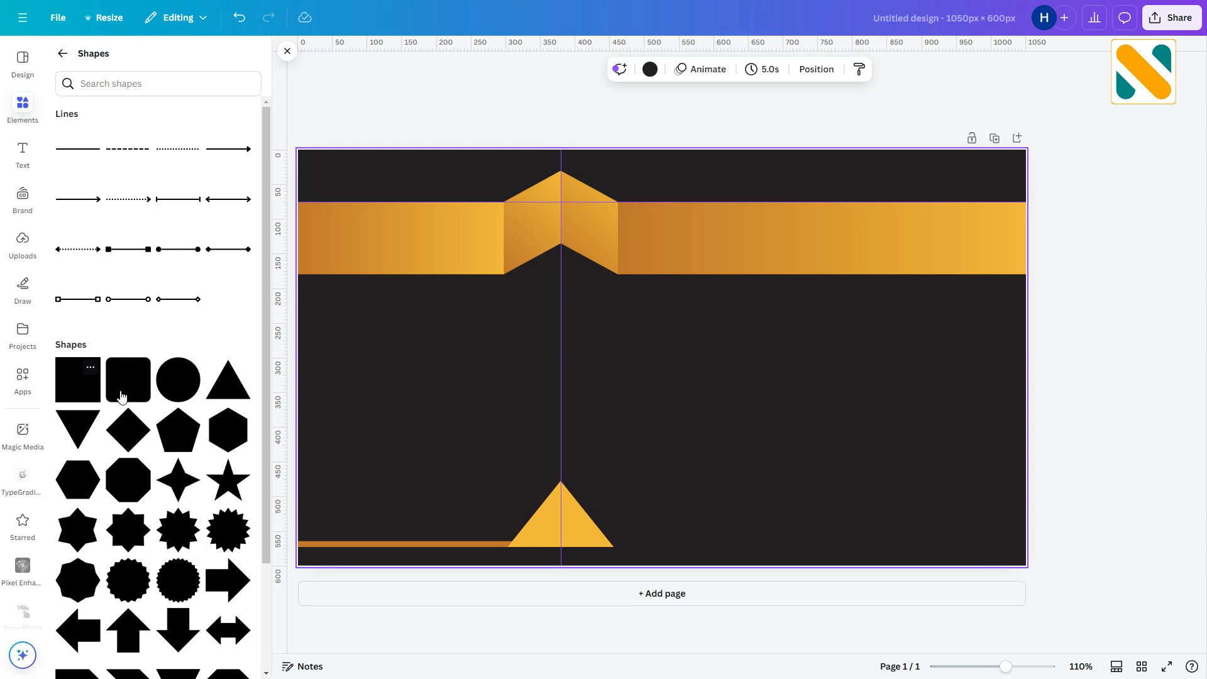
Add a square and stretch it into a full-height strip over the fold's left half.
left_click(76, 393)
left_click_drag(682, 371, 564, 365)
left_click_drag(629, 355, 561, 358)
left_click_drag(533, 291, 533, 153)
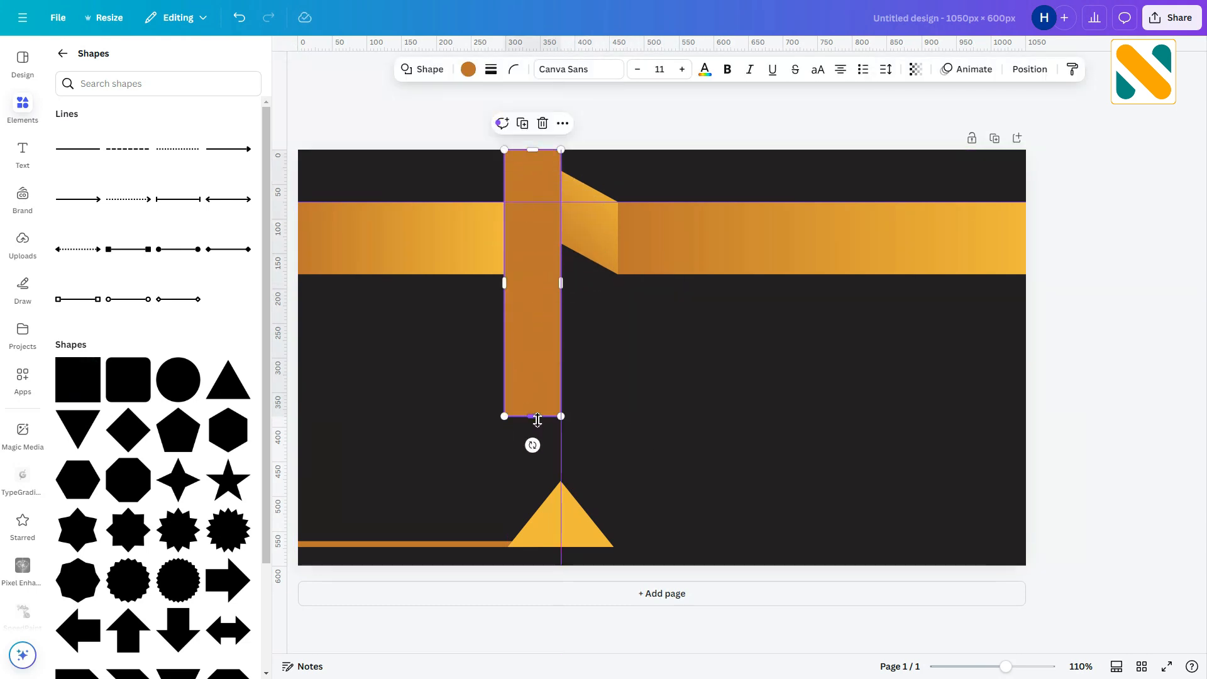
left_click_drag(537, 420, 538, 550)
left_click(496, 385)
left_click(516, 371)
Fill the strip with a gradient from #282425 to #3c3c3c.
left_click(468, 69)
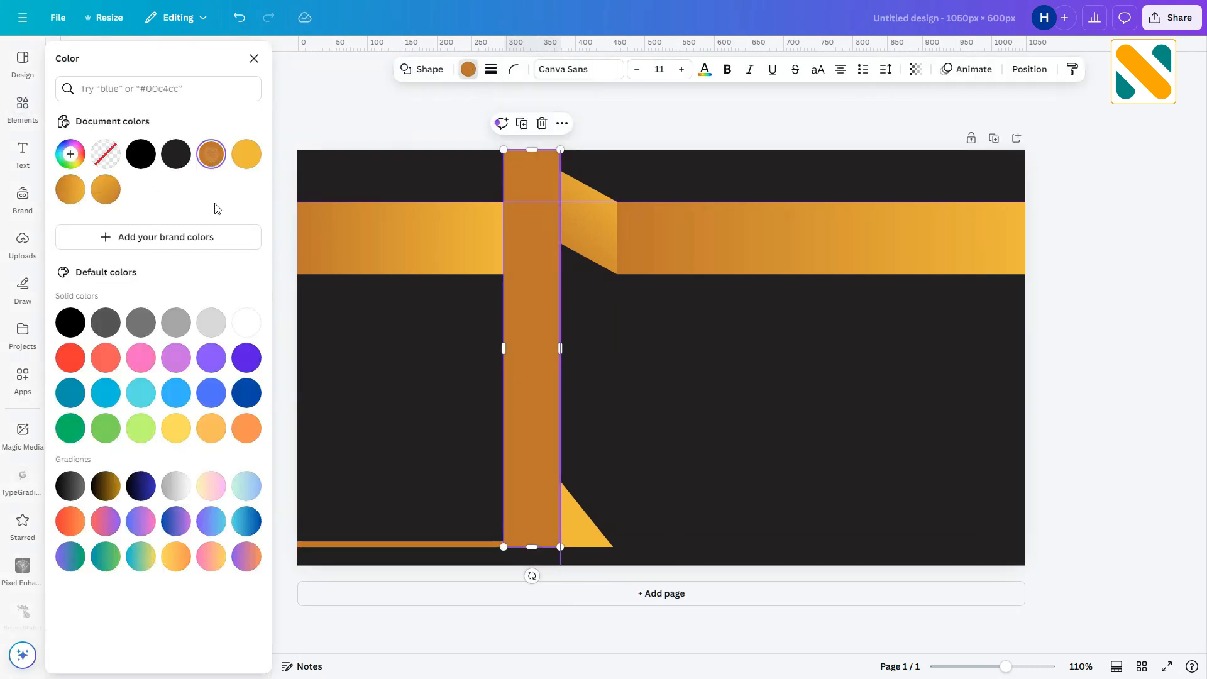
left_click(211, 155)
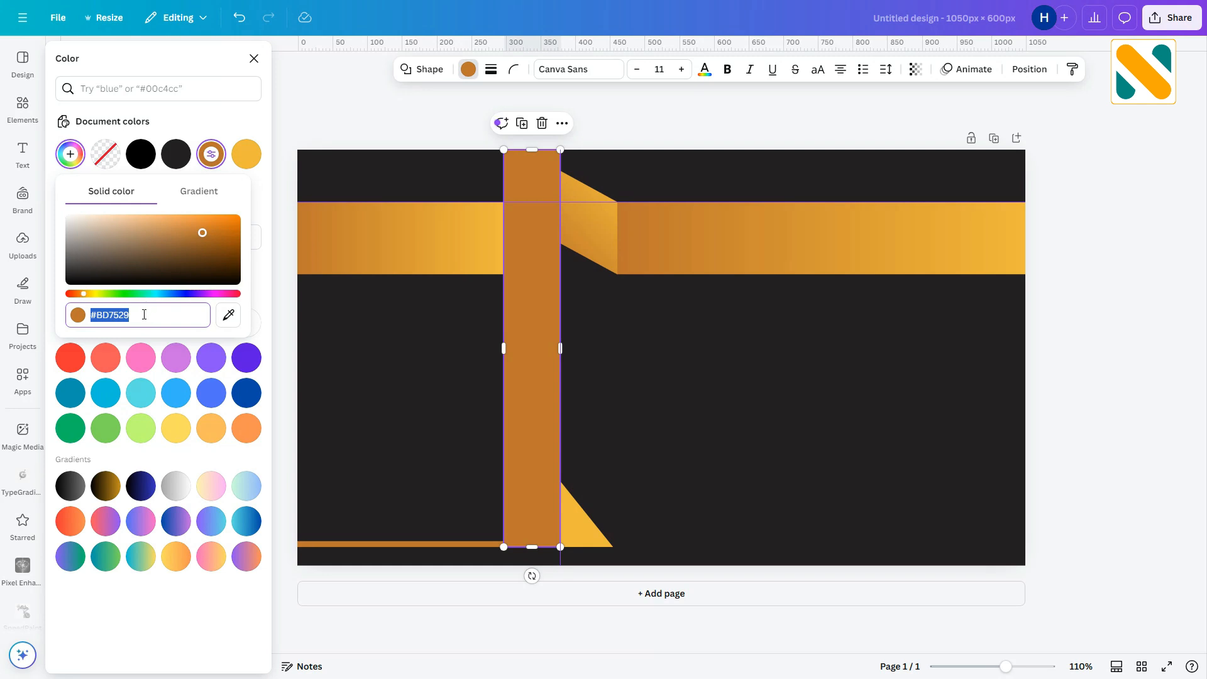
left_click(199, 191)
left_click(78, 248)
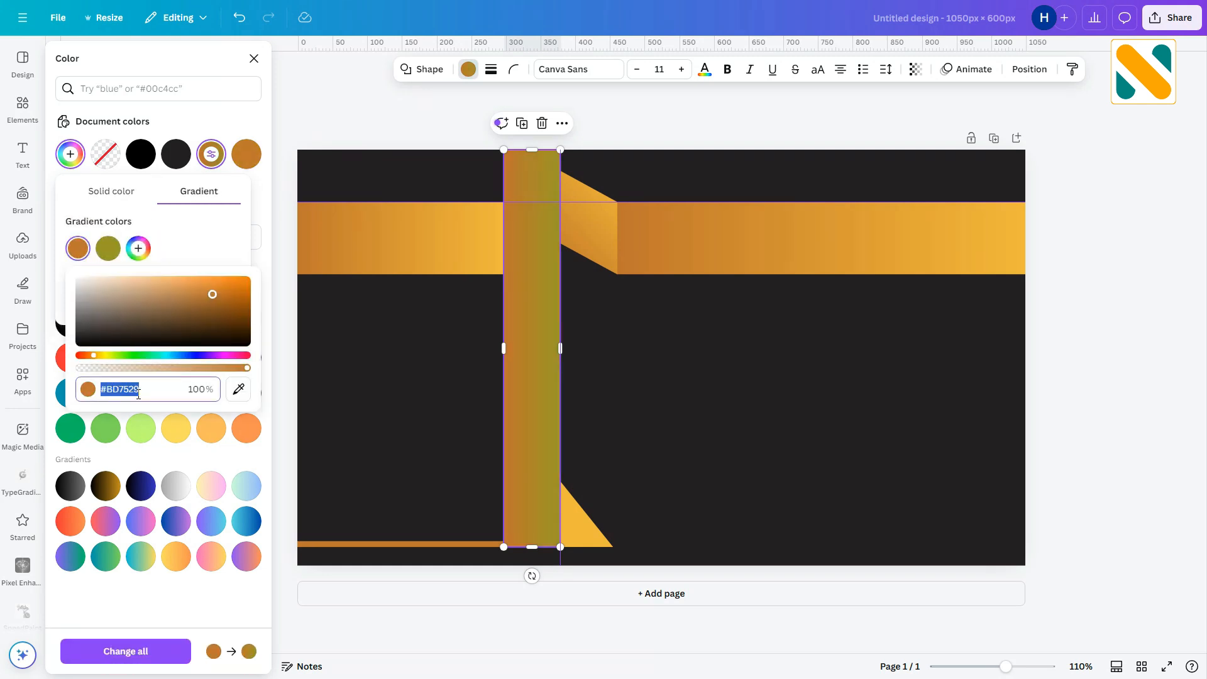
type("#282425")
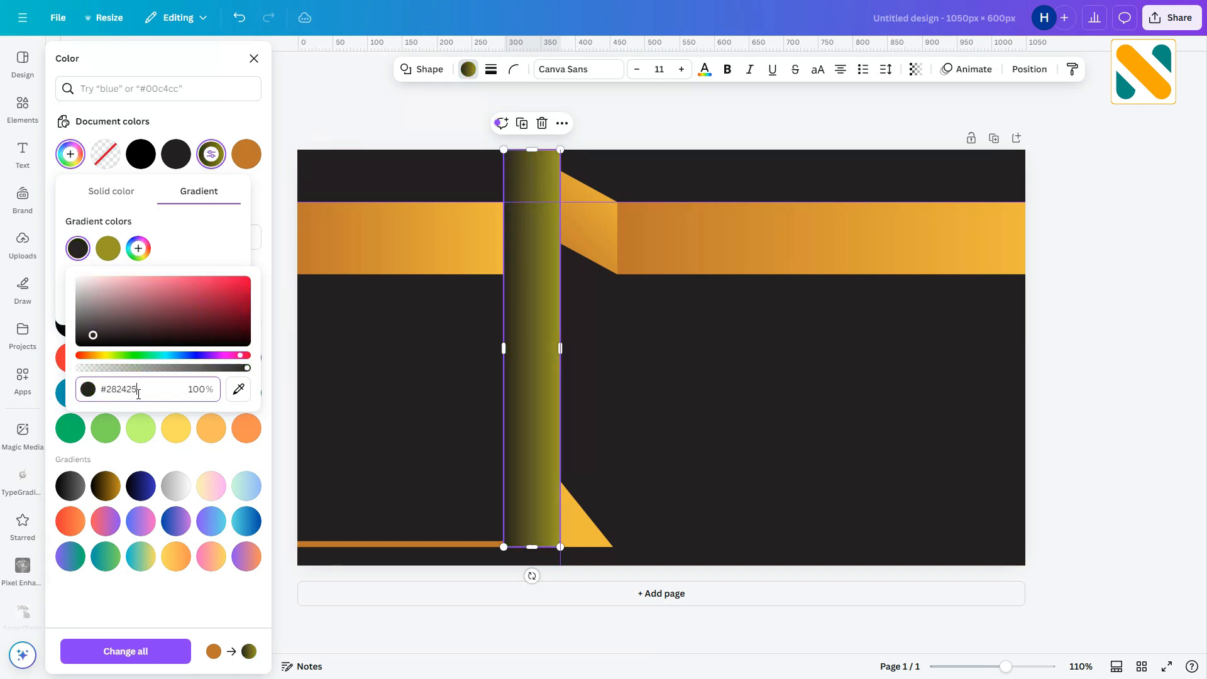
left_click(107, 250)
left_click(149, 385)
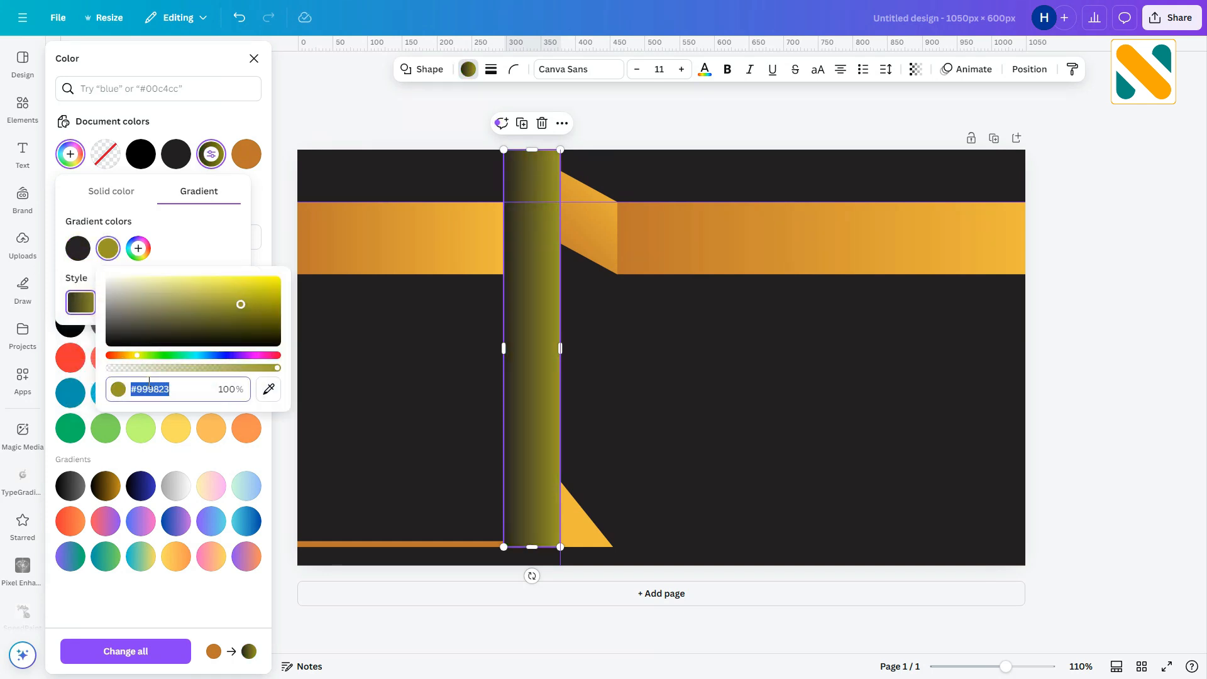
type("#")
type("3c3c3c")
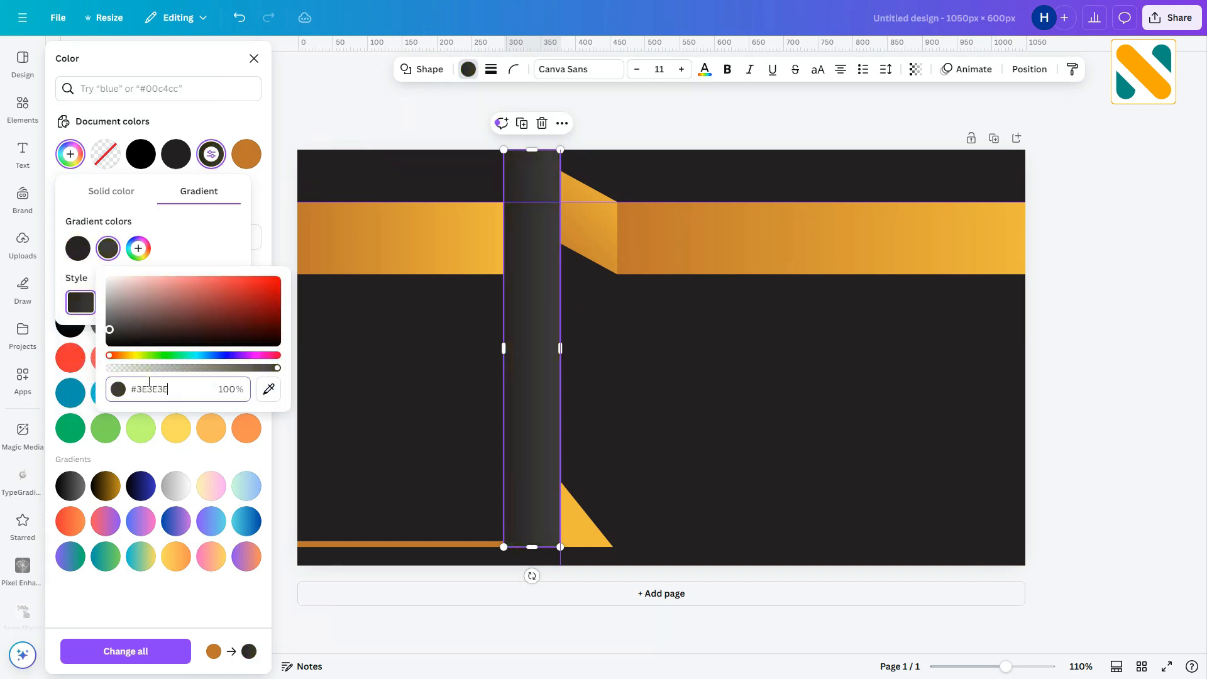
key("Return")
left_click(740, 454)
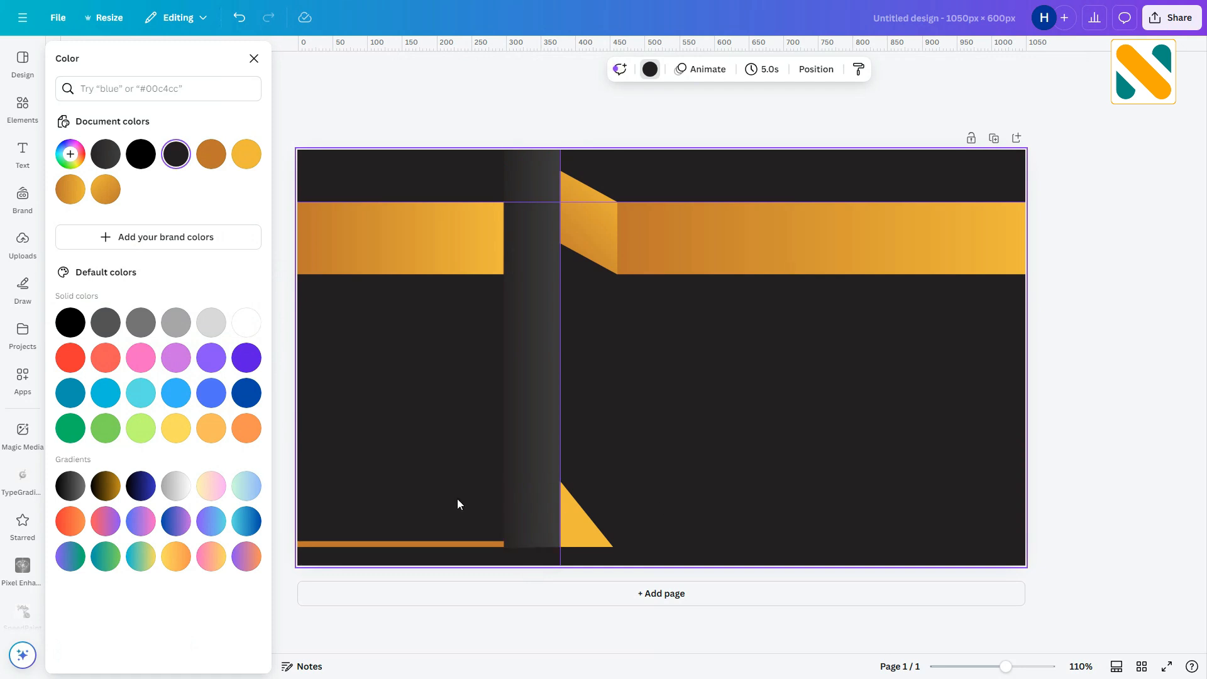
left_click(514, 437)
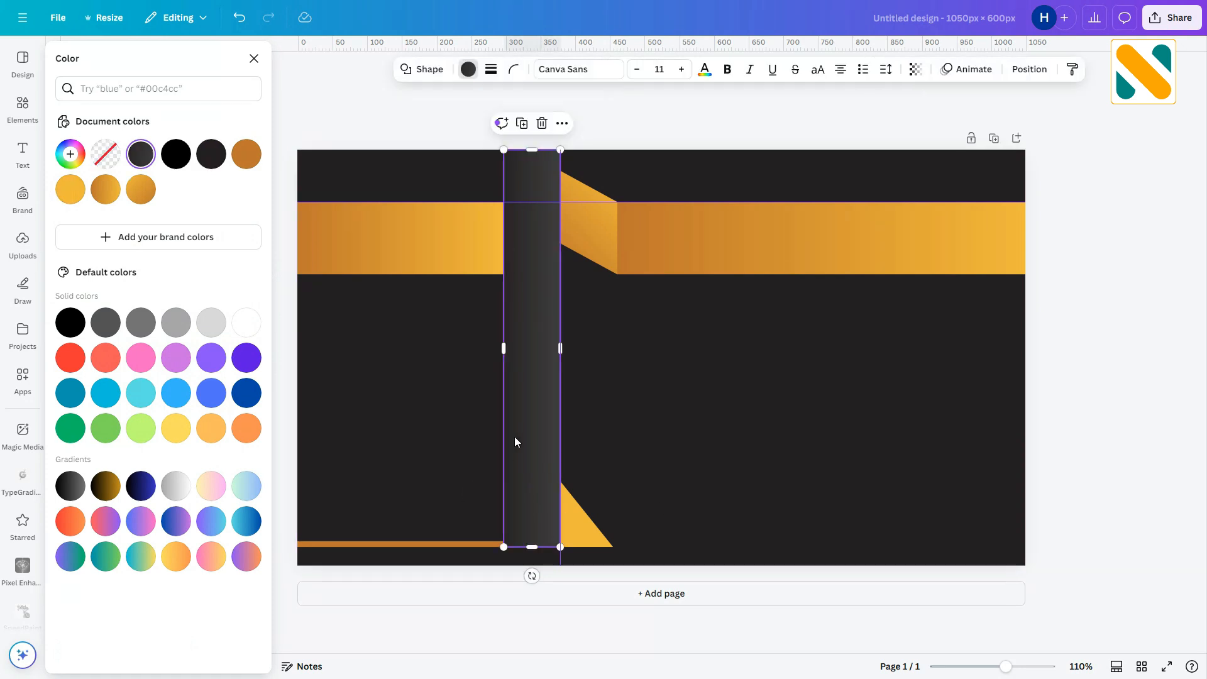
Send the dark strip back two layers, behind the gold ribbon.
left_click(1020, 74)
left_click(200, 125)
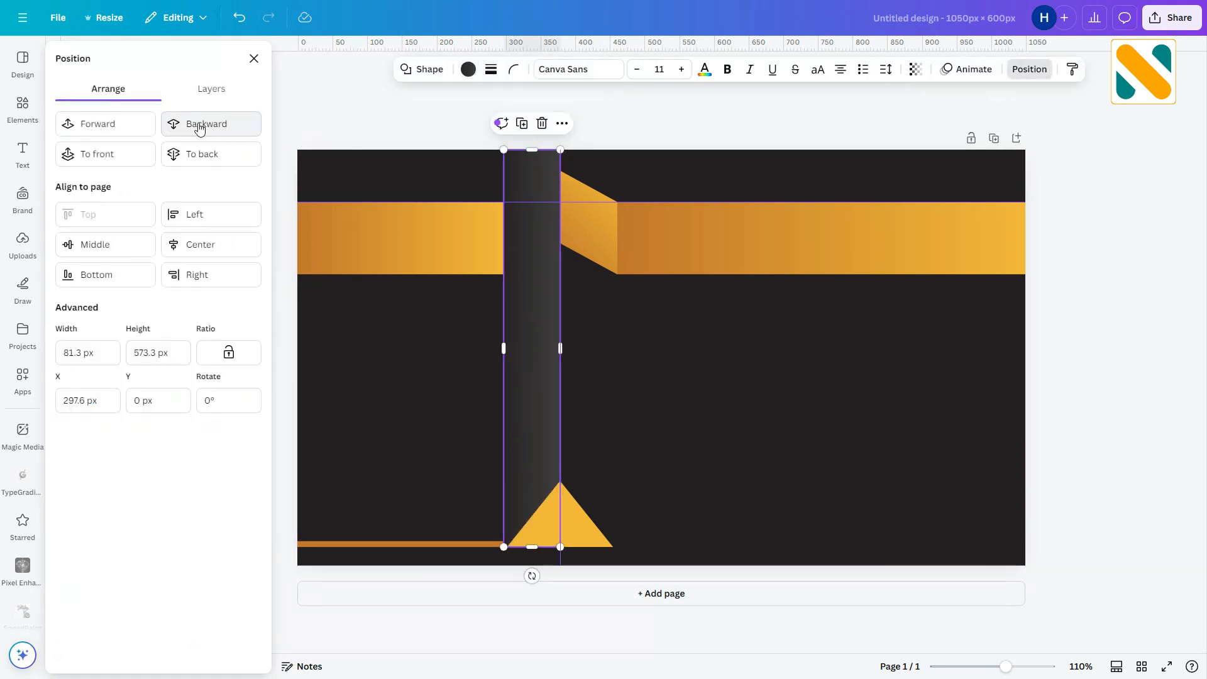
left_click(200, 127)
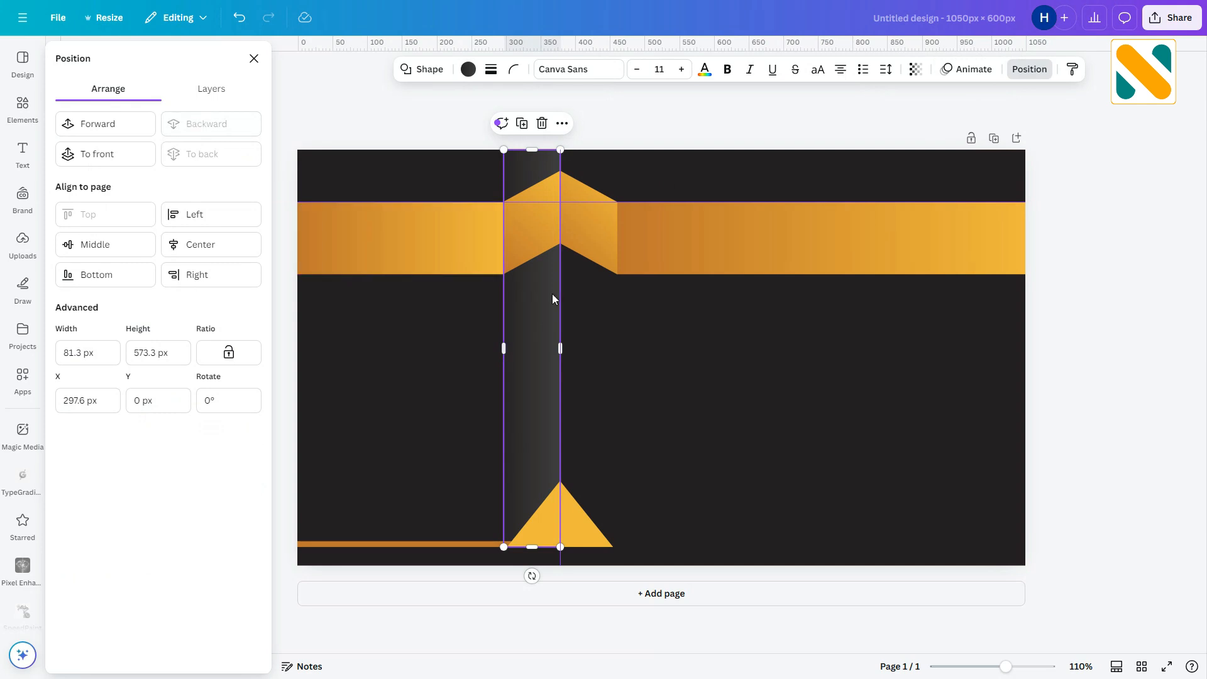
Duplicate the dark strip, place the copy to its right, and send it behind the gold shapes.
left_click(521, 124)
left_click_drag(533, 328, 587, 334)
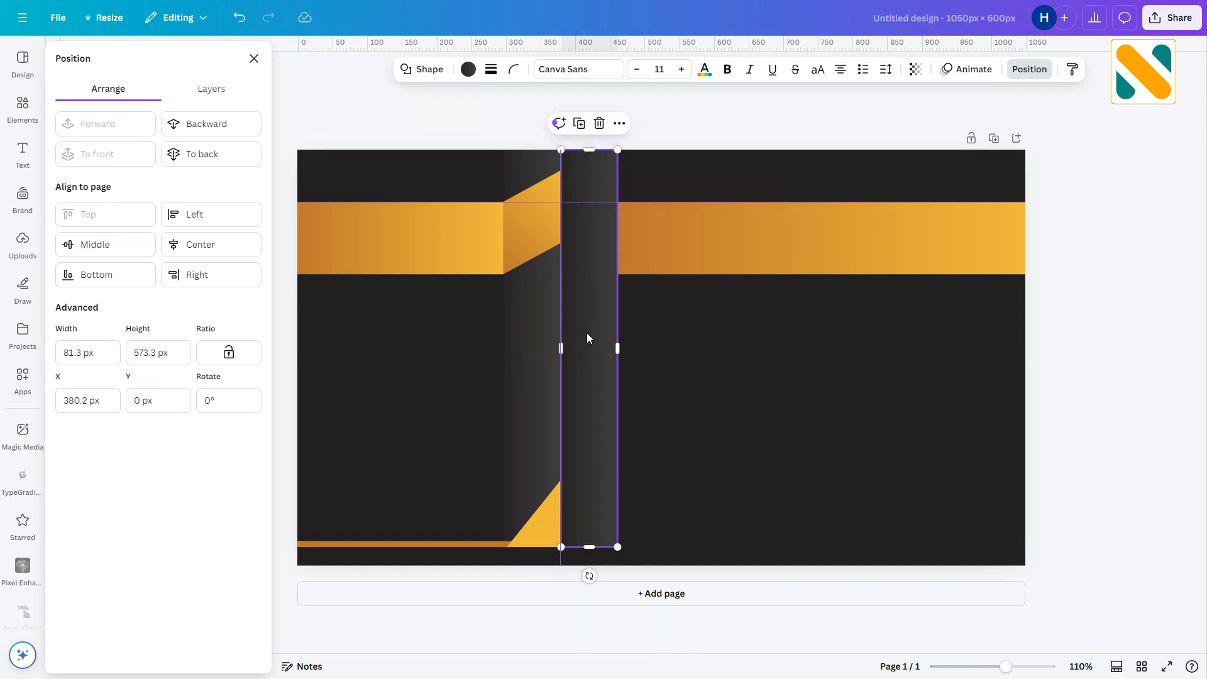
left_click(244, 124)
left_click(403, 134)
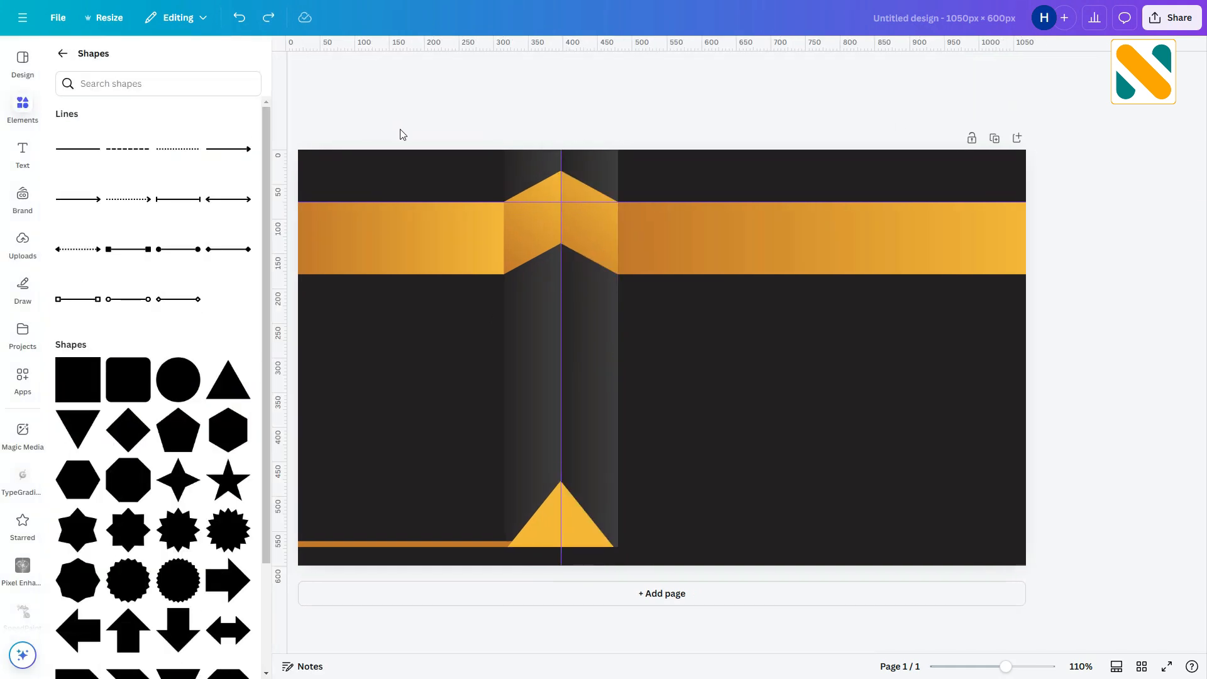
Add a second page with a white background.
left_click(637, 596)
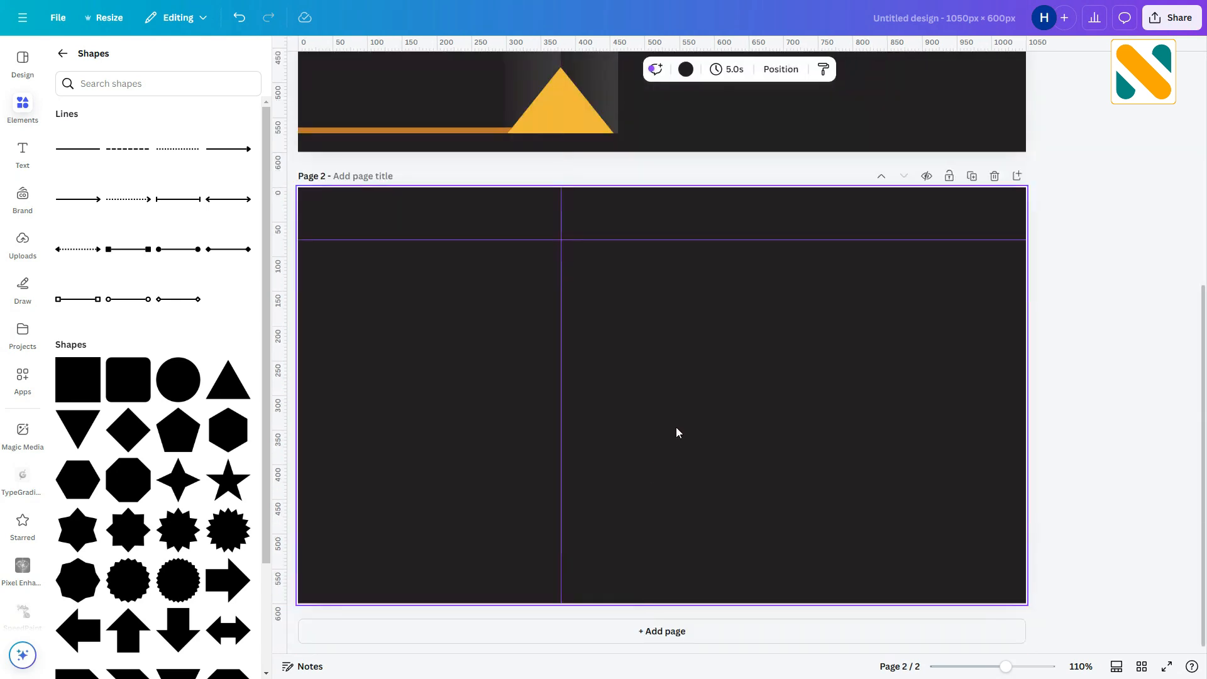
left_click(685, 69)
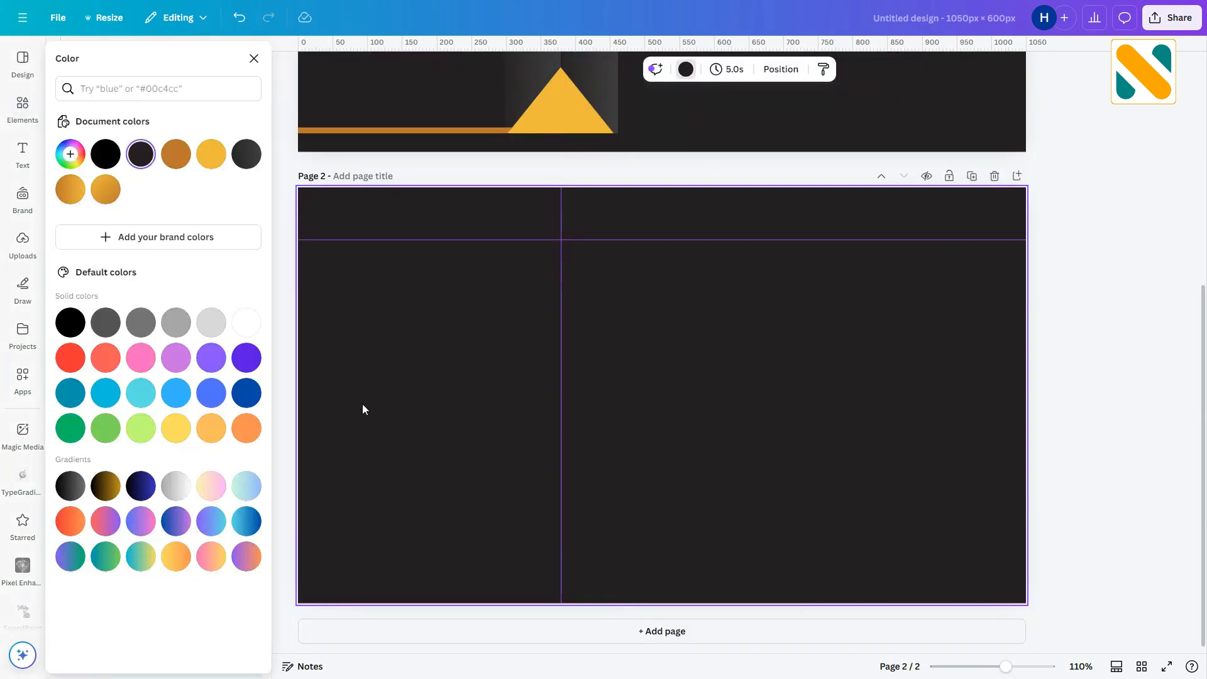
left_click(246, 323)
Search Elements for 'line shadow' and add a Graphics result to page 2.
left_click(23, 105)
left_click(114, 58)
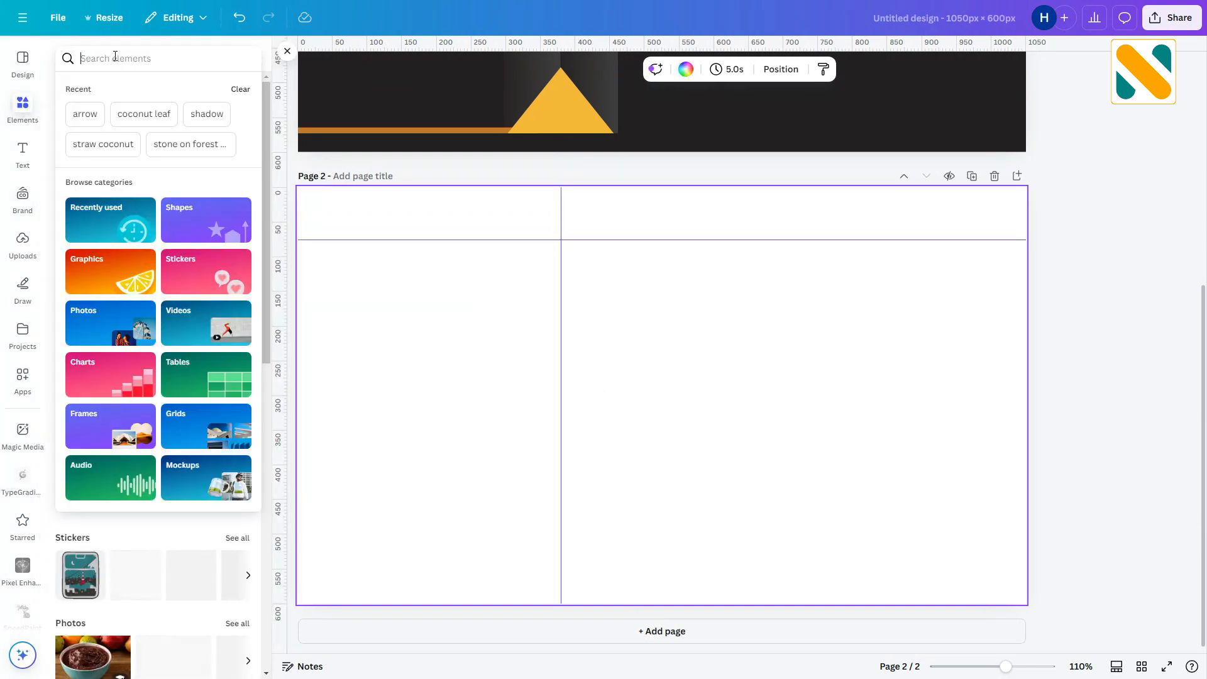
type("li")
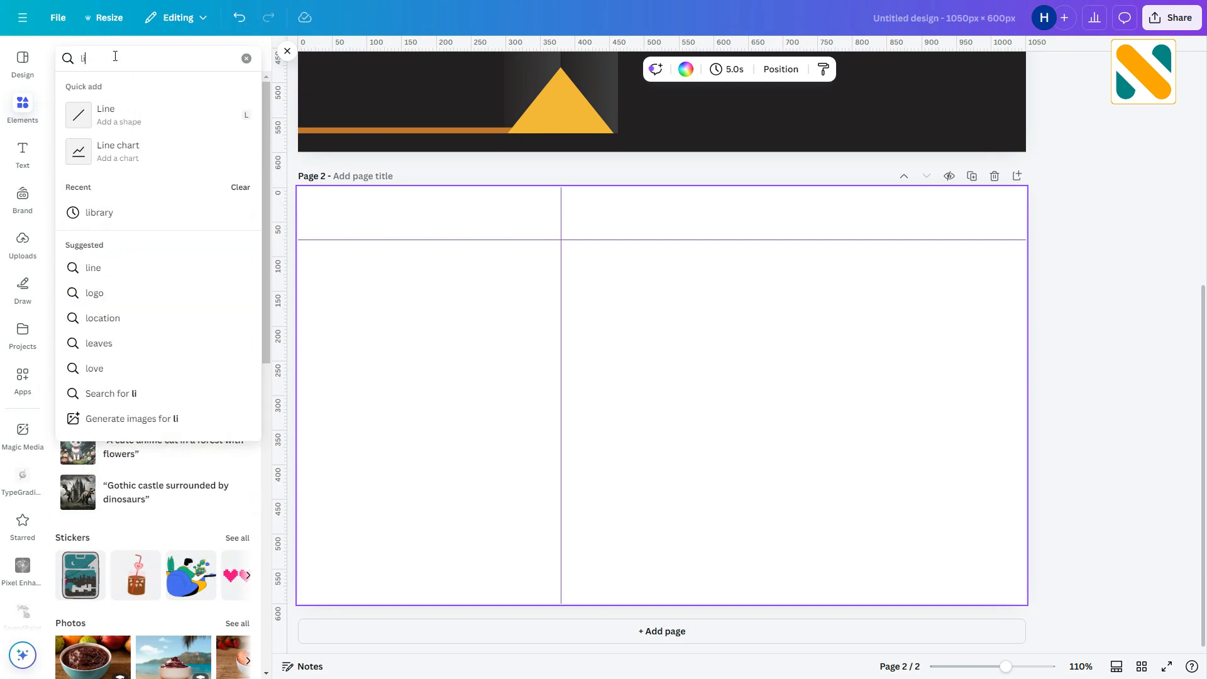
type("ne shadow")
key("Return")
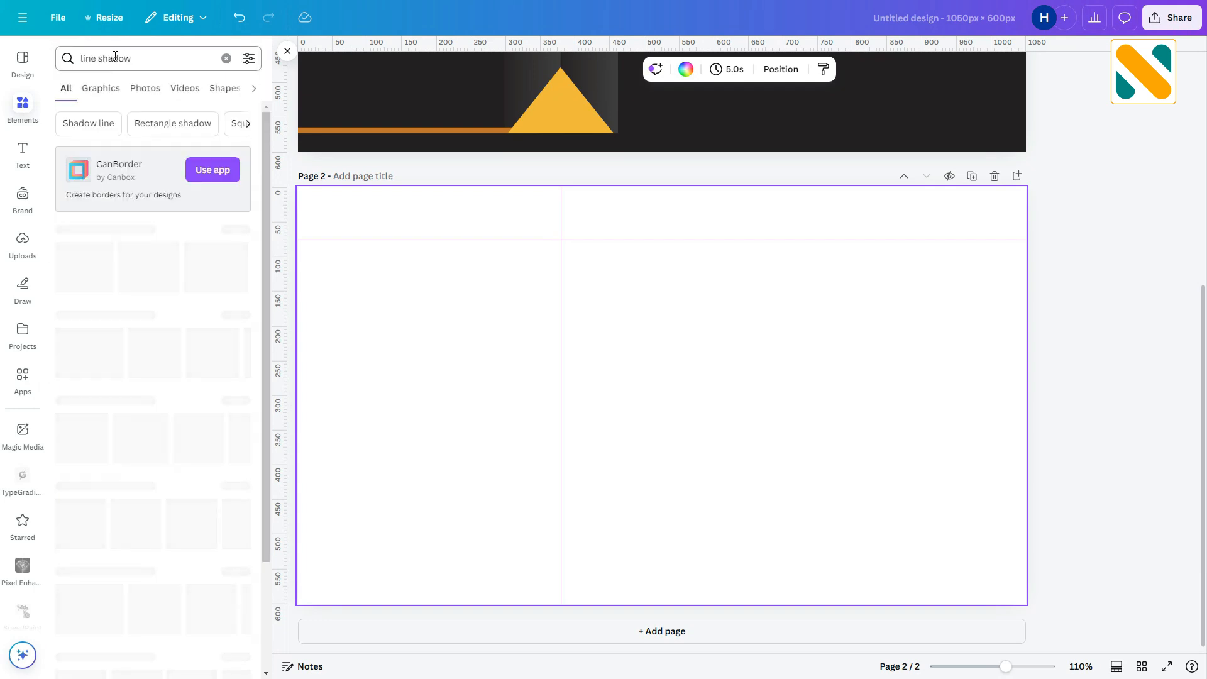
left_click(101, 88)
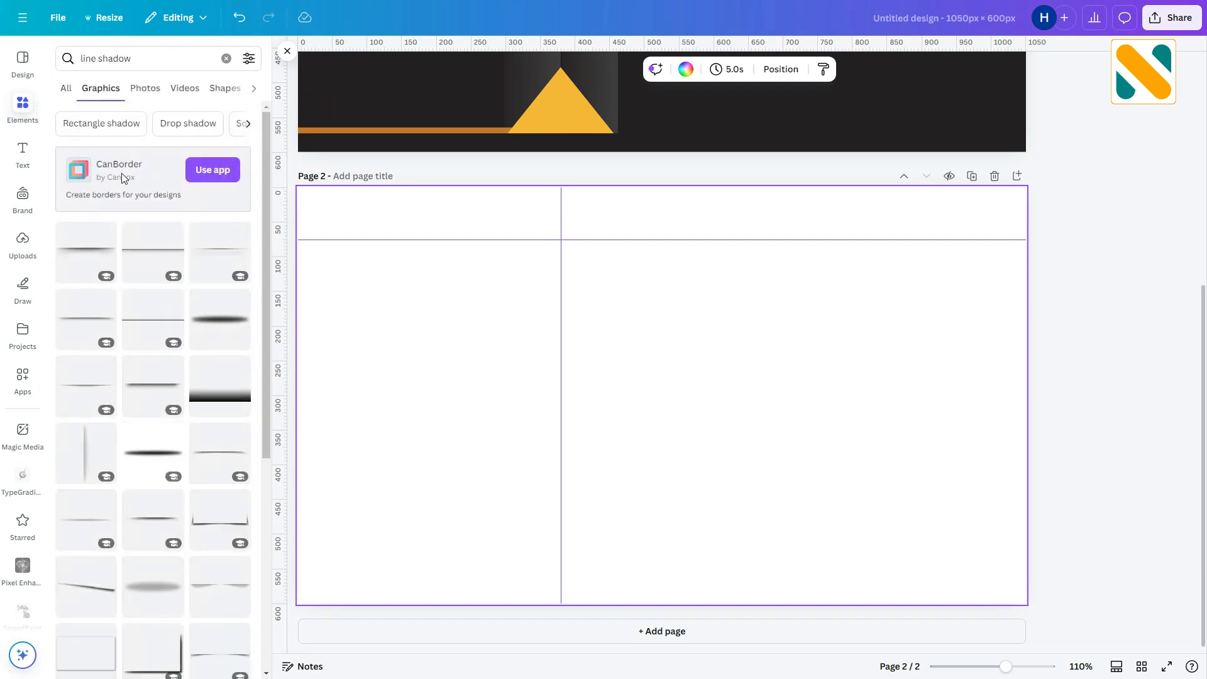
left_click(143, 254)
Rotate the line-shadow graphic vertical, shrink it, and position it right of centre.
left_click(722, 476)
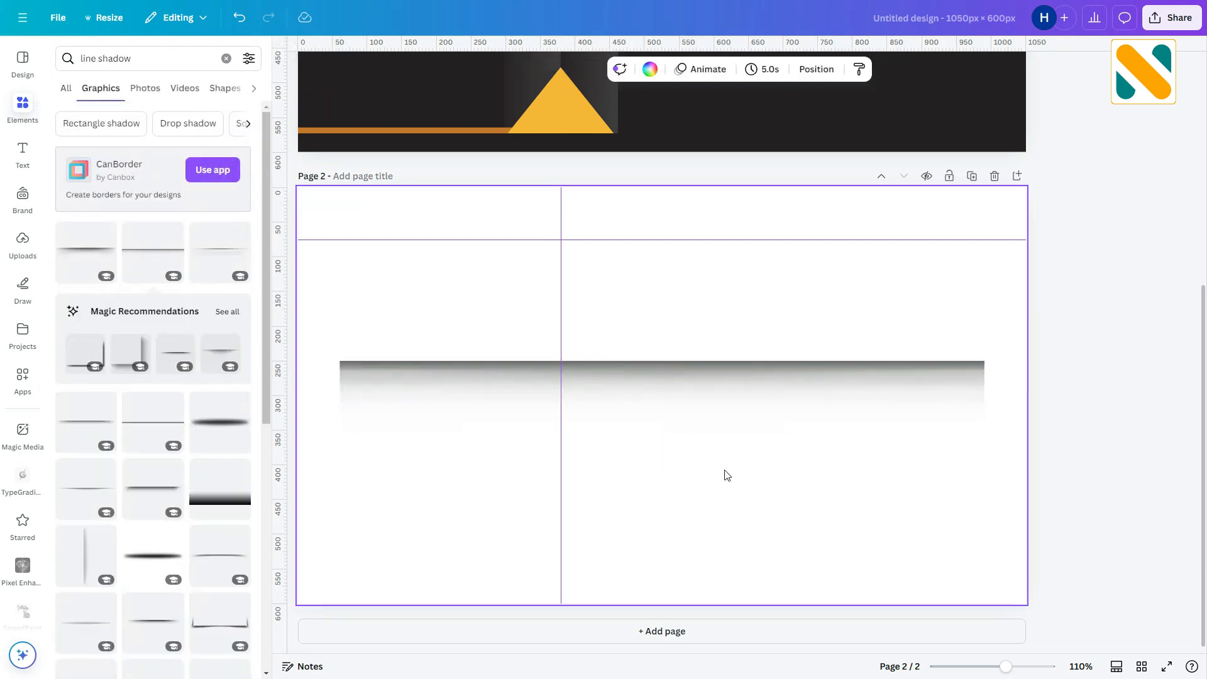
left_click(742, 413)
left_click_drag(666, 466, 608, 400)
left_click_drag(665, 453, 644, 358)
left_click_drag(678, 582, 638, 411)
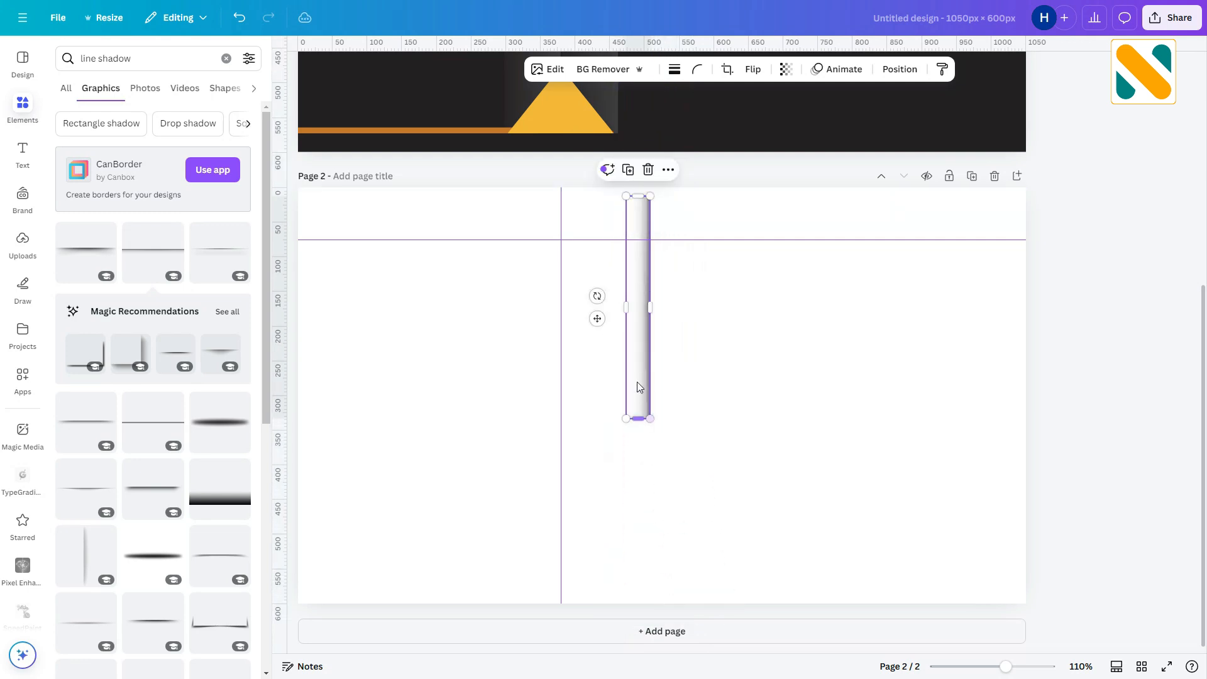
left_click_drag(636, 369, 632, 427)
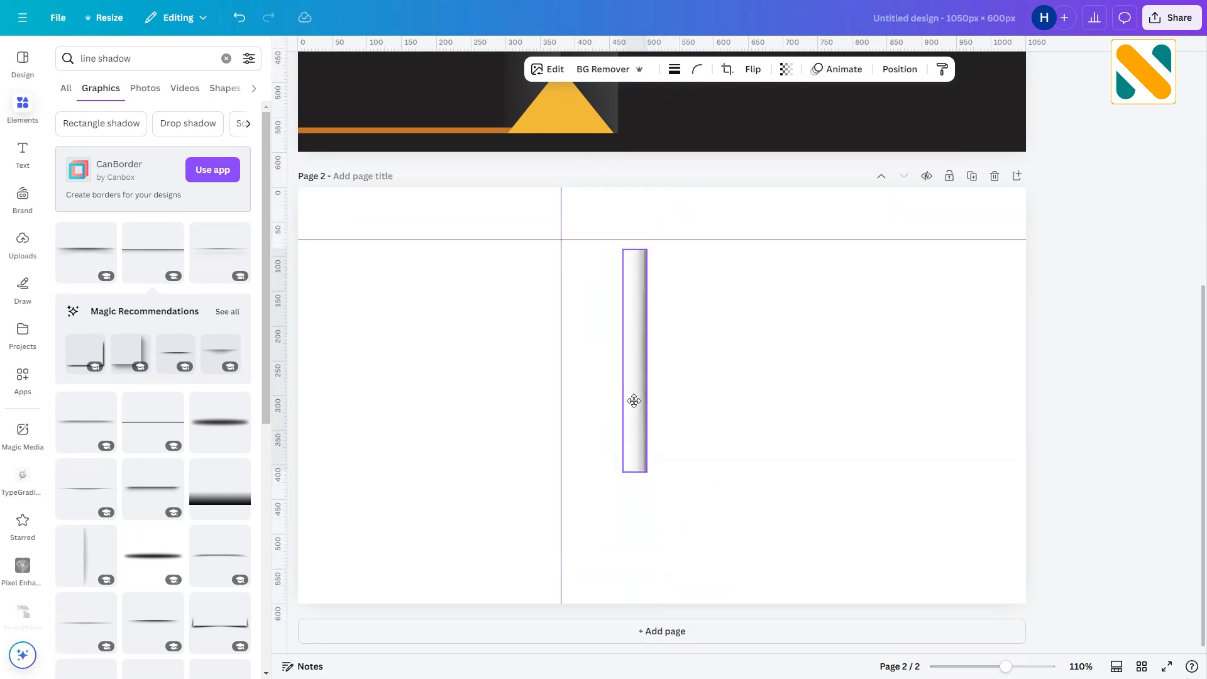
Shorten the shadow line from its bottom end.
left_click(785, 71)
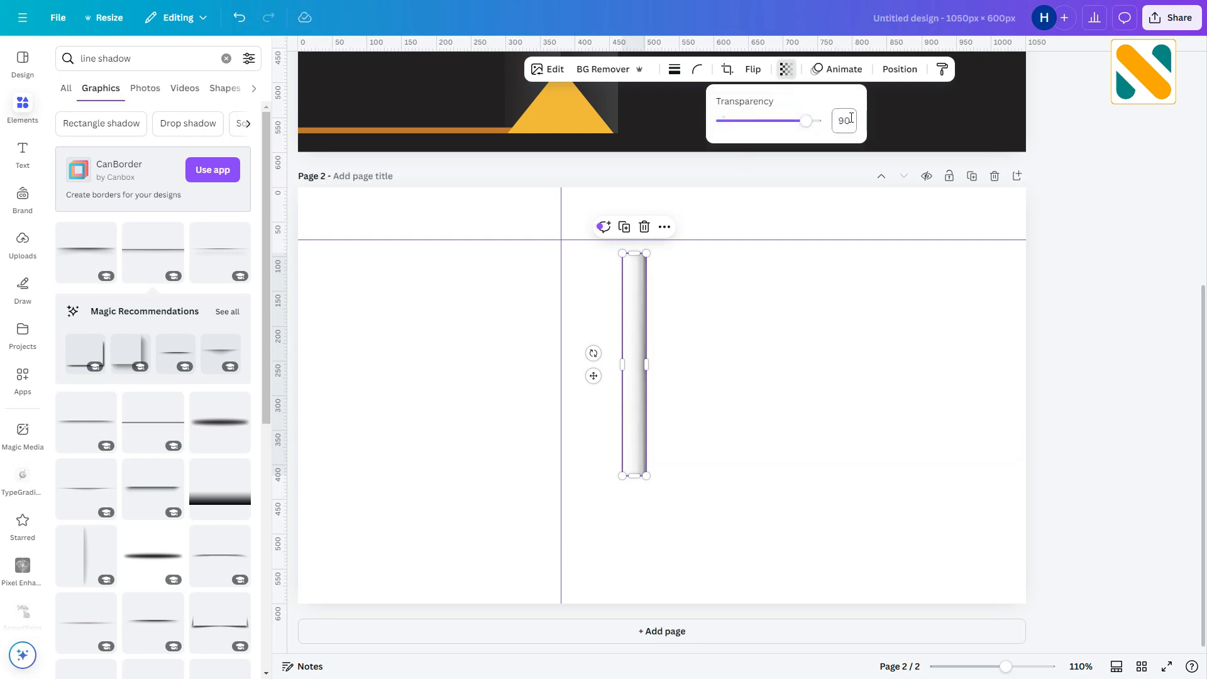
left_click(762, 481)
left_click(641, 413)
left_click_drag(623, 476, 662, 394)
left_click(708, 438)
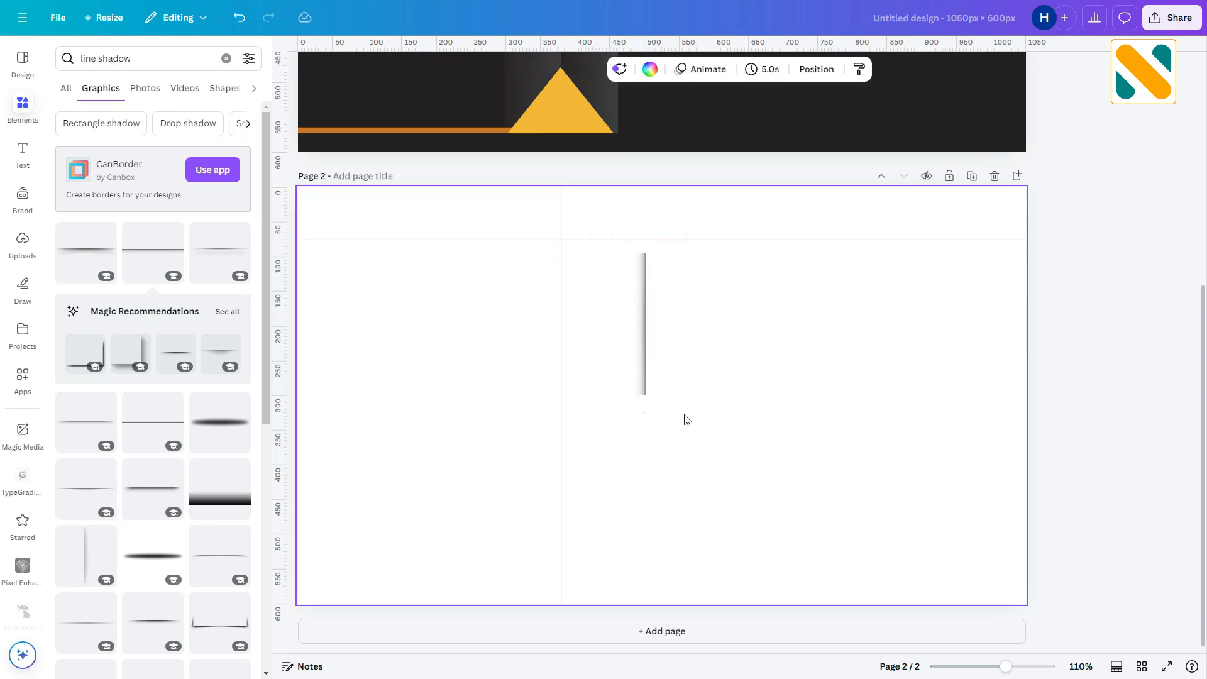
left_click(634, 356)
Duplicate the shadow line twice, stacking the copies down to the page bottom.
left_click(629, 232)
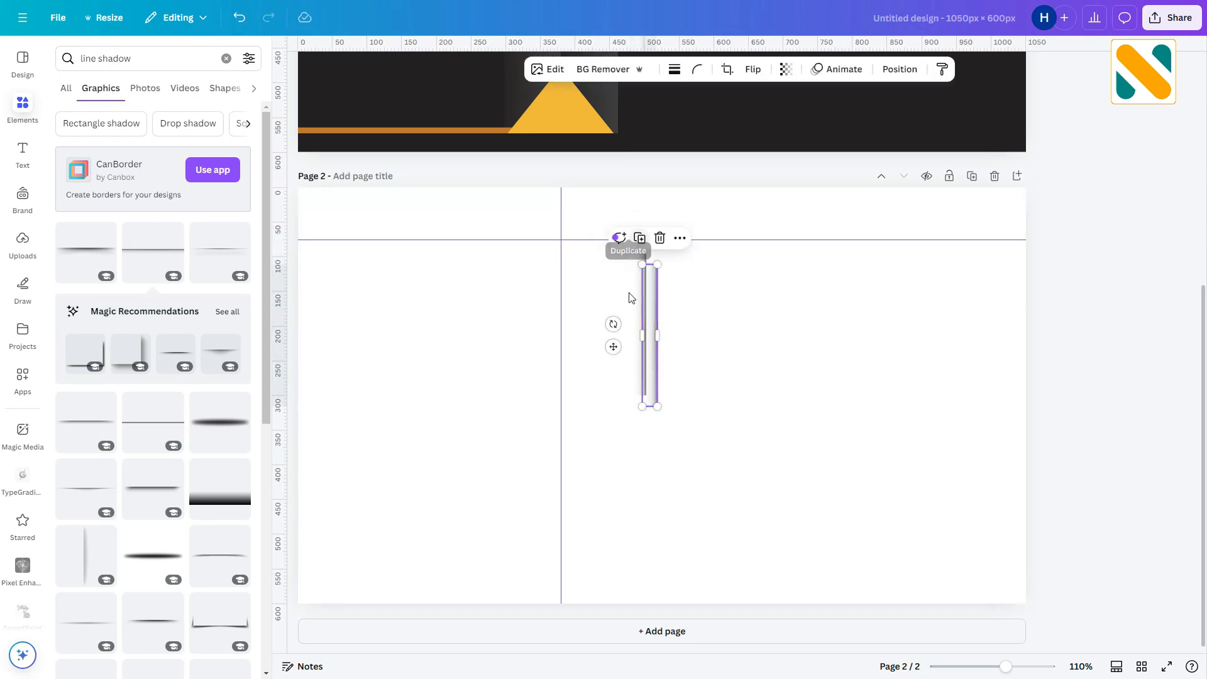
left_click_drag(612, 344, 598, 474)
left_click(794, 453)
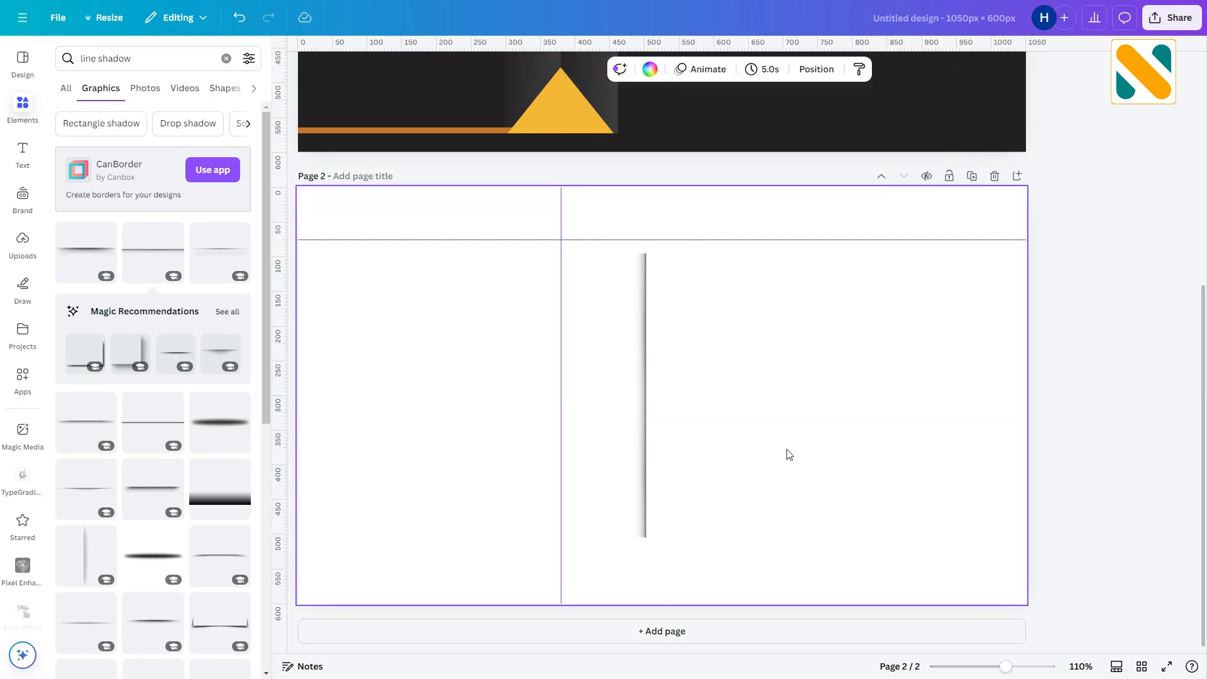
left_click(641, 435)
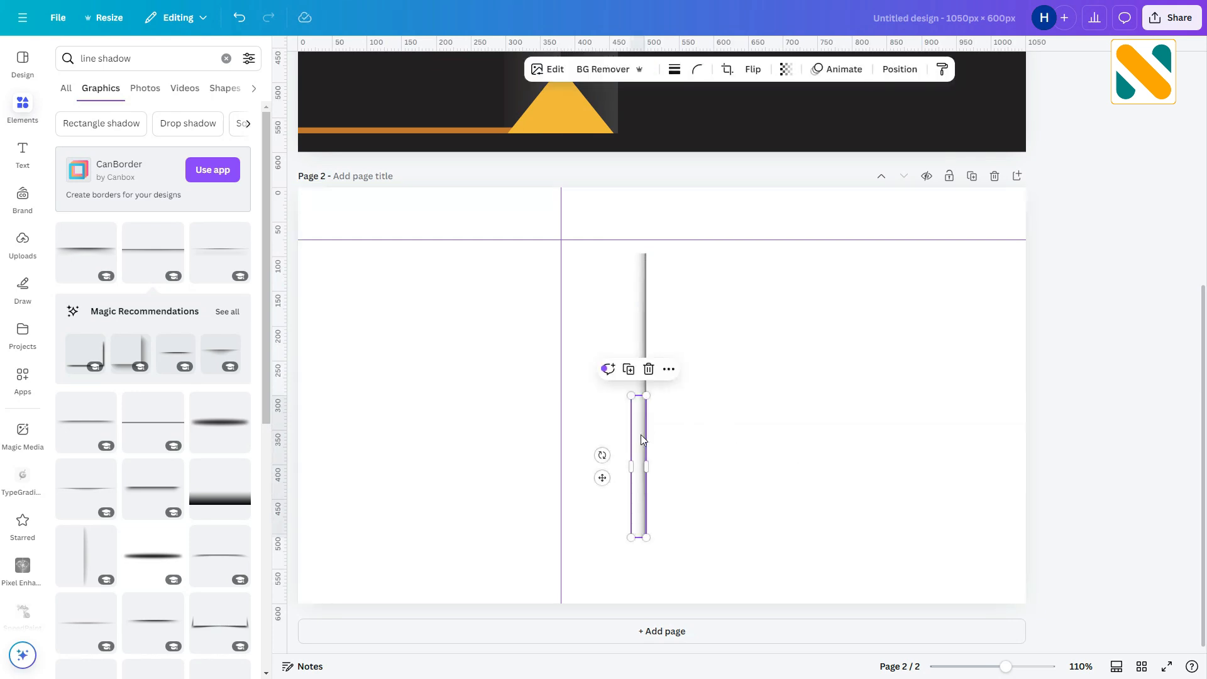
left_click(629, 370)
left_click_drag(613, 488, 597, 620)
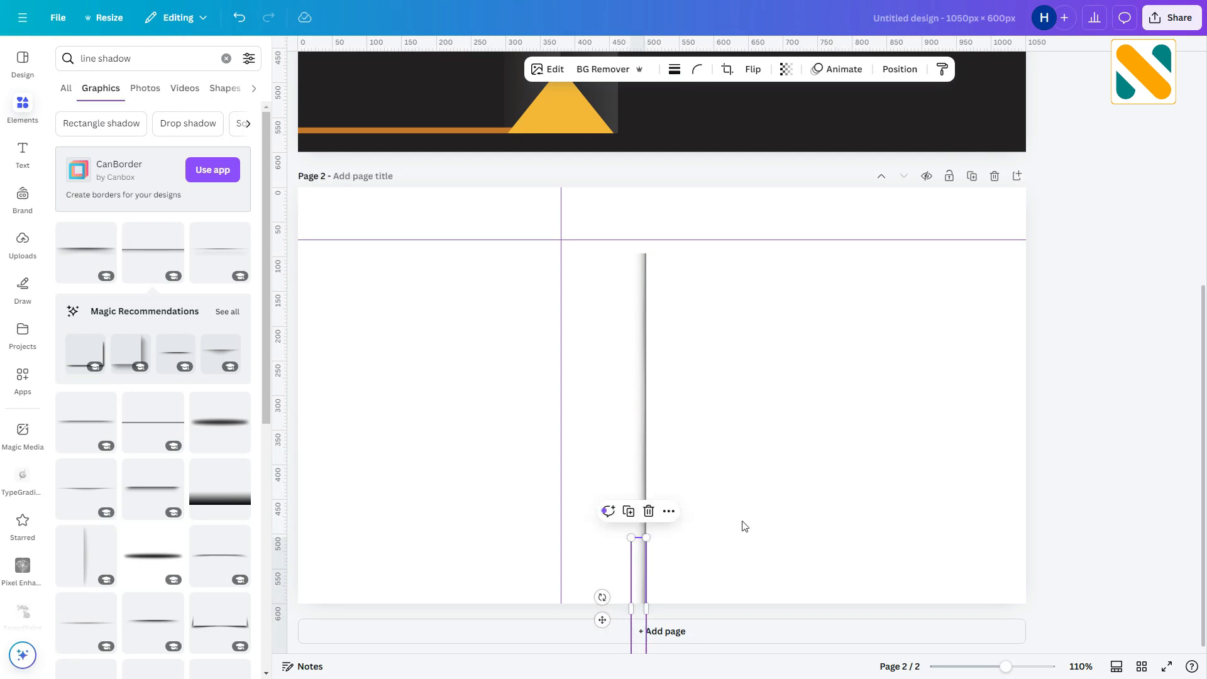
left_click(723, 552)
Group the stacked pieces, move the group to the top, and add a copy shifted about 45 px right.
left_click_drag(702, 563, 619, 333)
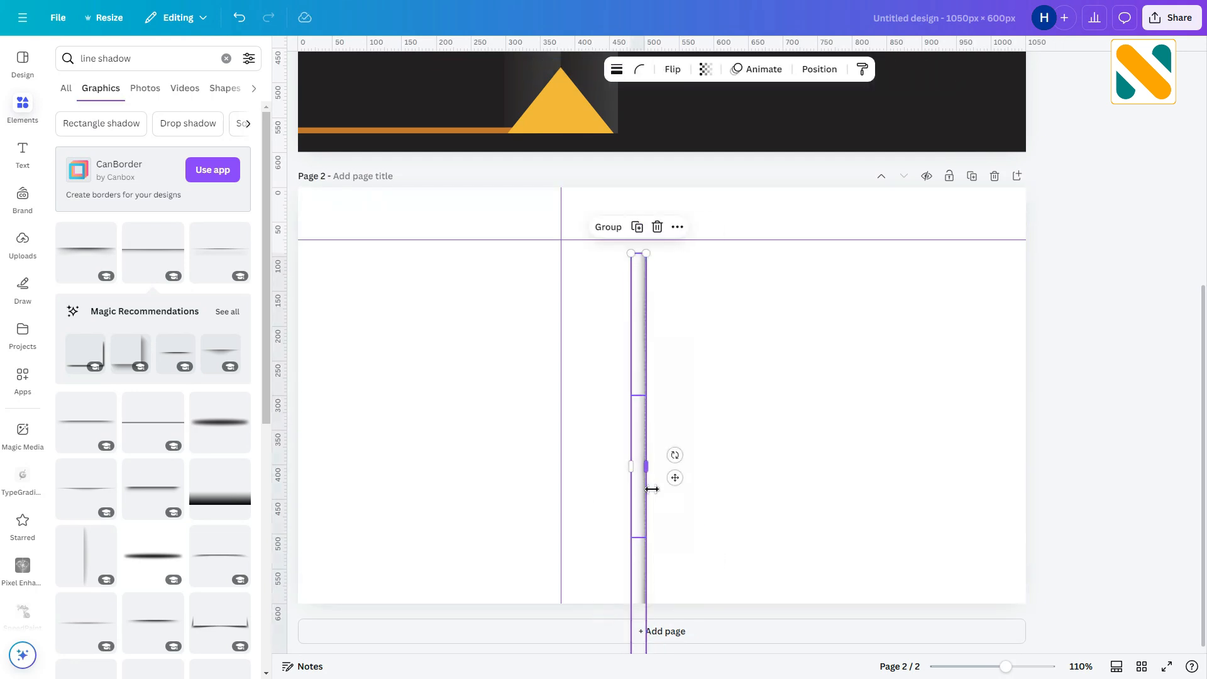
left_click(613, 230)
left_click_drag(674, 477, 662, 413)
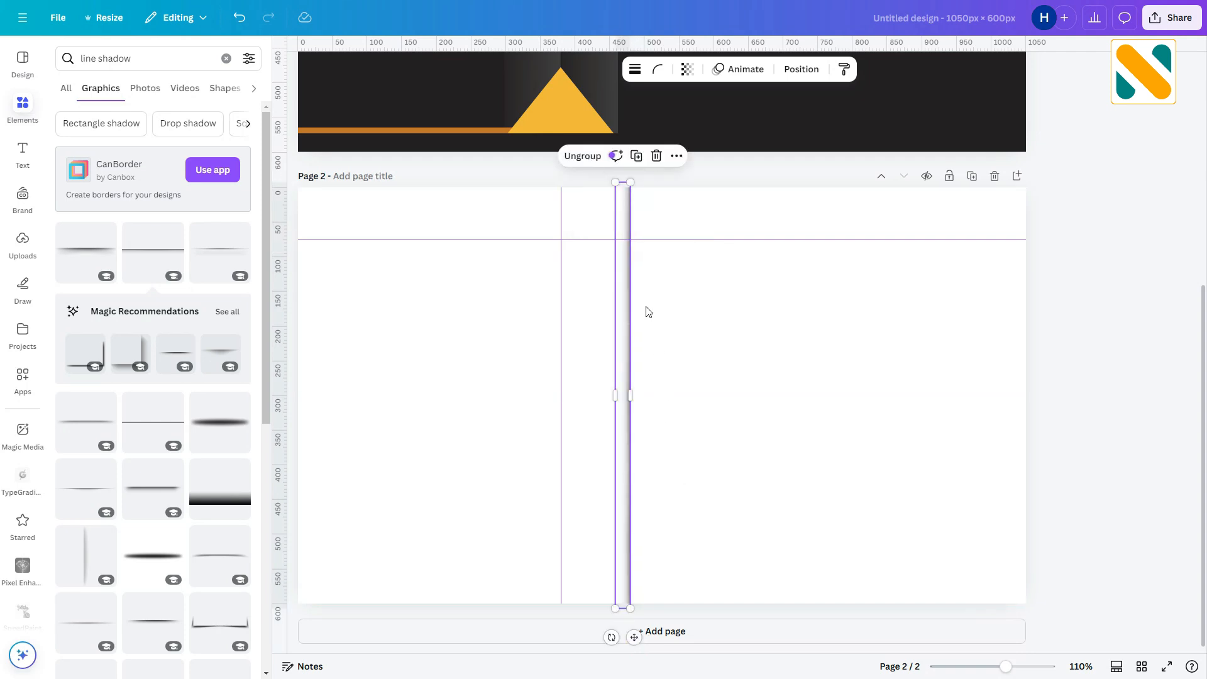
left_click(637, 157)
left_click_drag(645, 648, 675, 641)
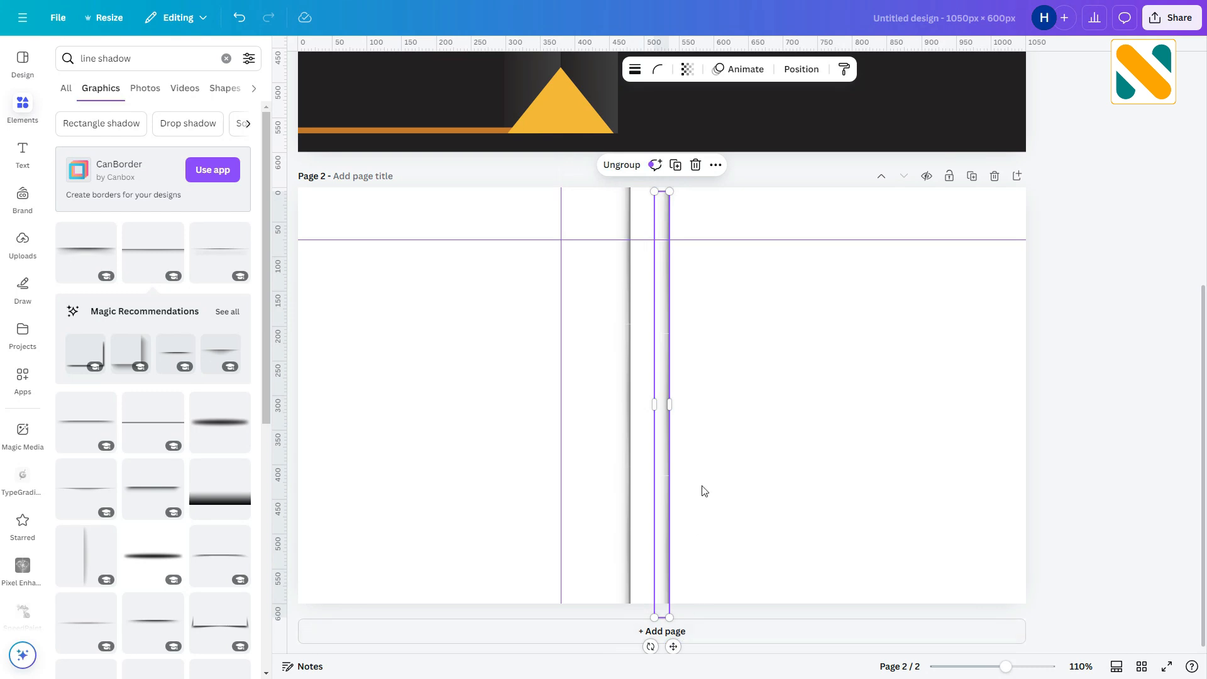
Flip individual shadow pieces vertically inside the group.
left_click_drag(704, 489, 649, 393)
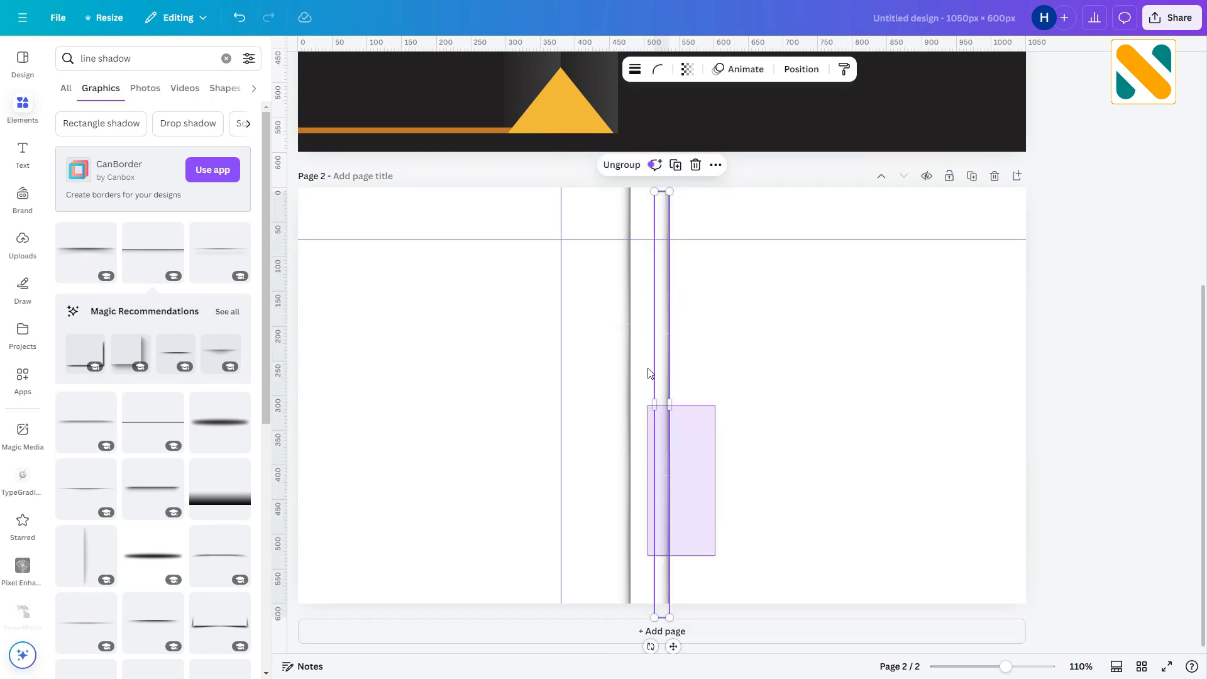
left_click(666, 289)
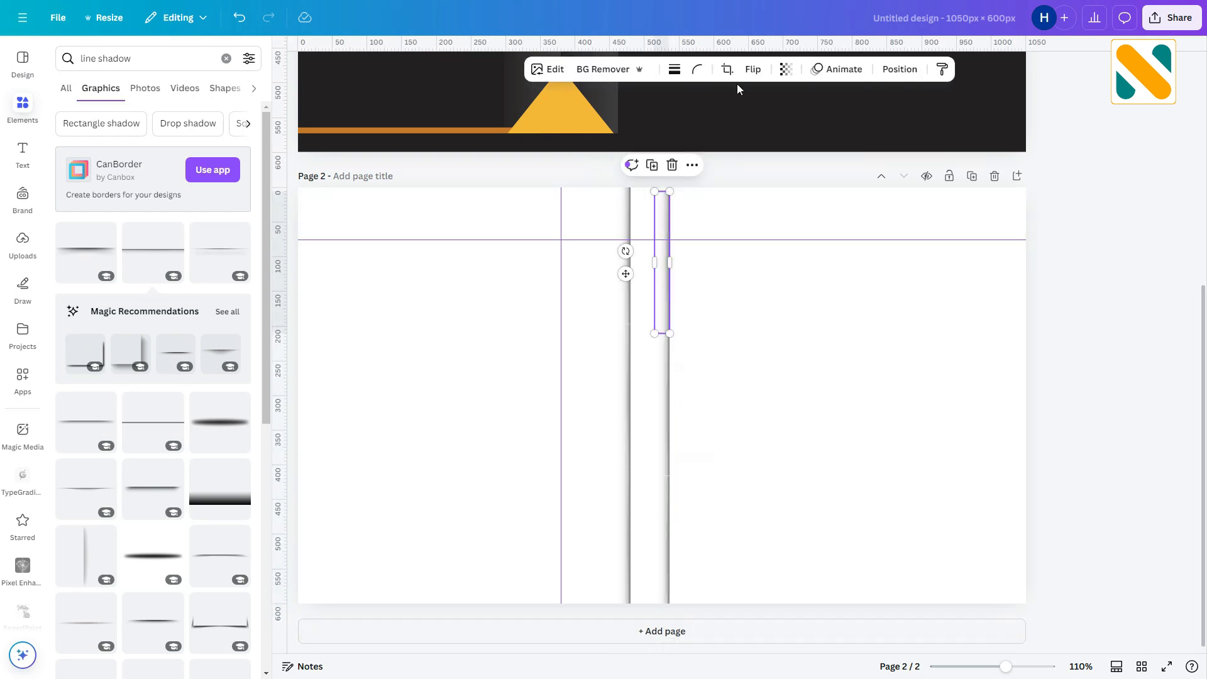
left_click(752, 69)
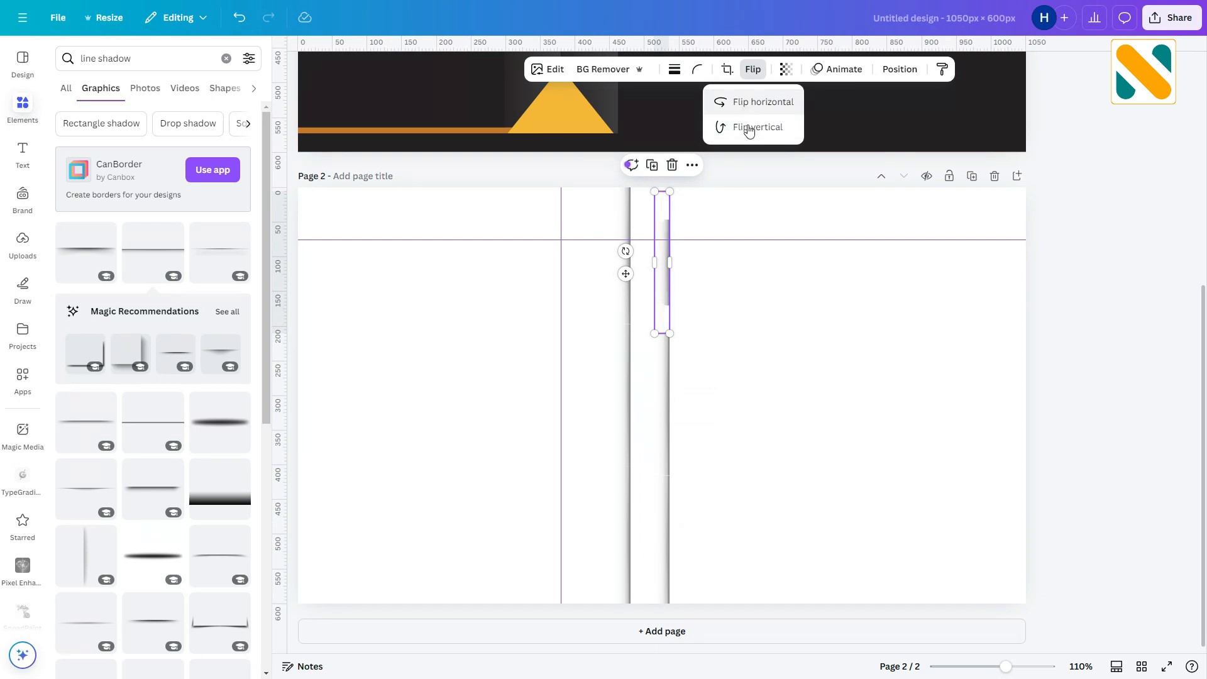
left_click(751, 127)
left_click(749, 71)
left_click(757, 127)
left_click(752, 69)
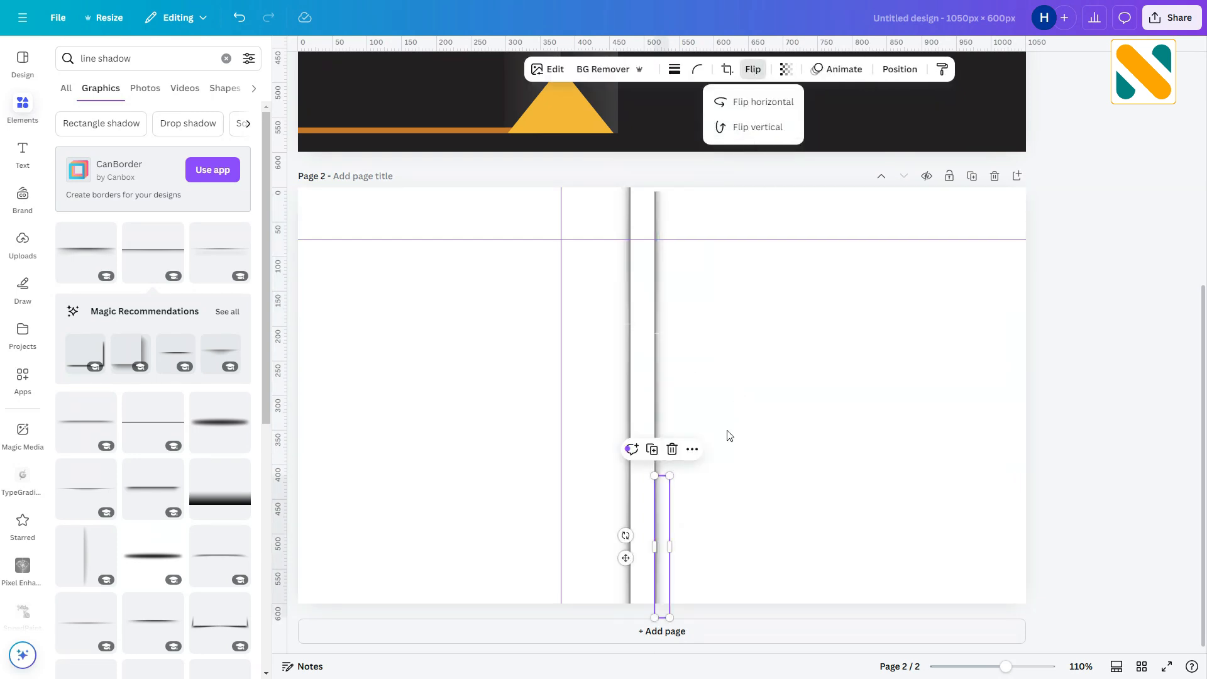
left_click(716, 523)
Regroup the selected shadow lines and move the group left onto the other.
left_click_drag(692, 525, 646, 271)
left_click(638, 170)
left_click(699, 382)
left_click_drag(665, 369, 639, 357)
left_click(696, 376)
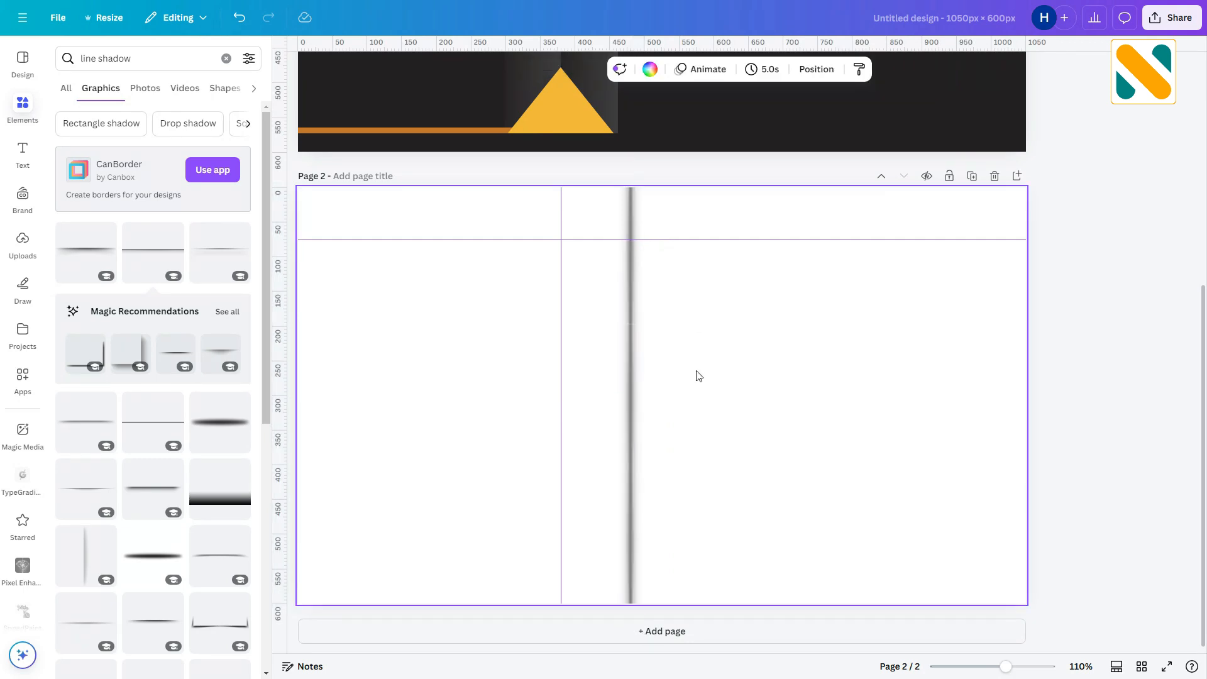
Zoom in and check the selection of the left and right shadow strips.
left_click_drag(1005, 666, 1029, 668)
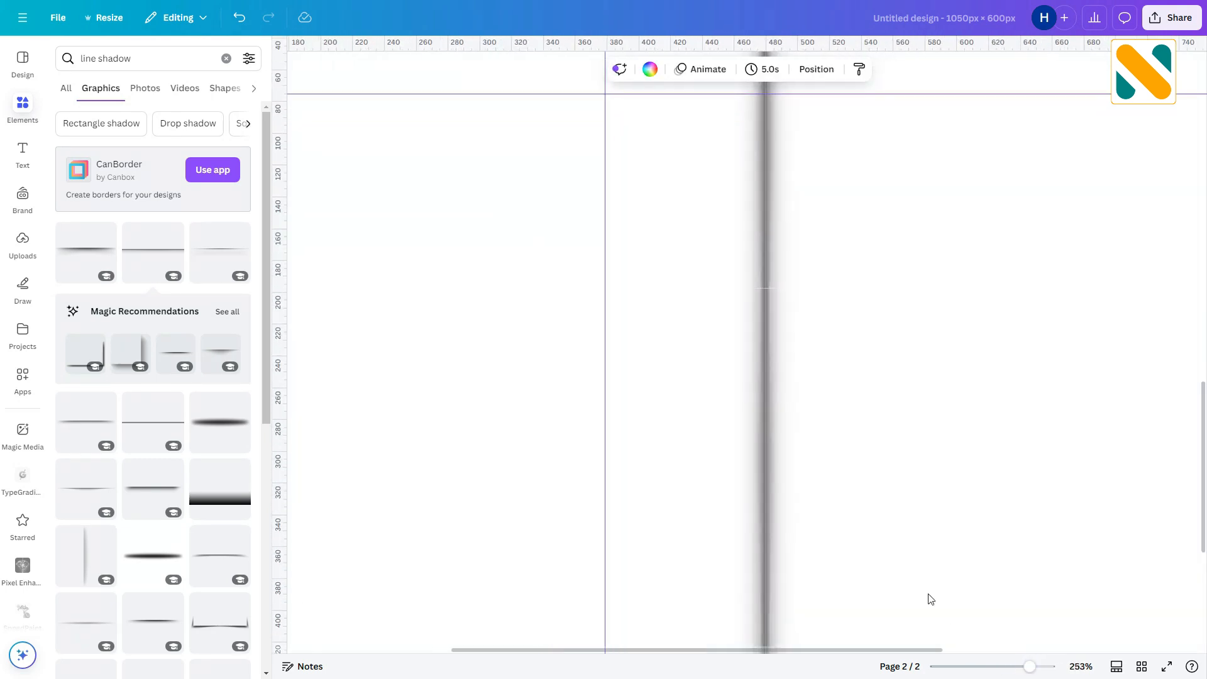
scroll(936, 606, "up", 2)
left_click_drag(854, 426, 711, 220)
left_click(760, 390)
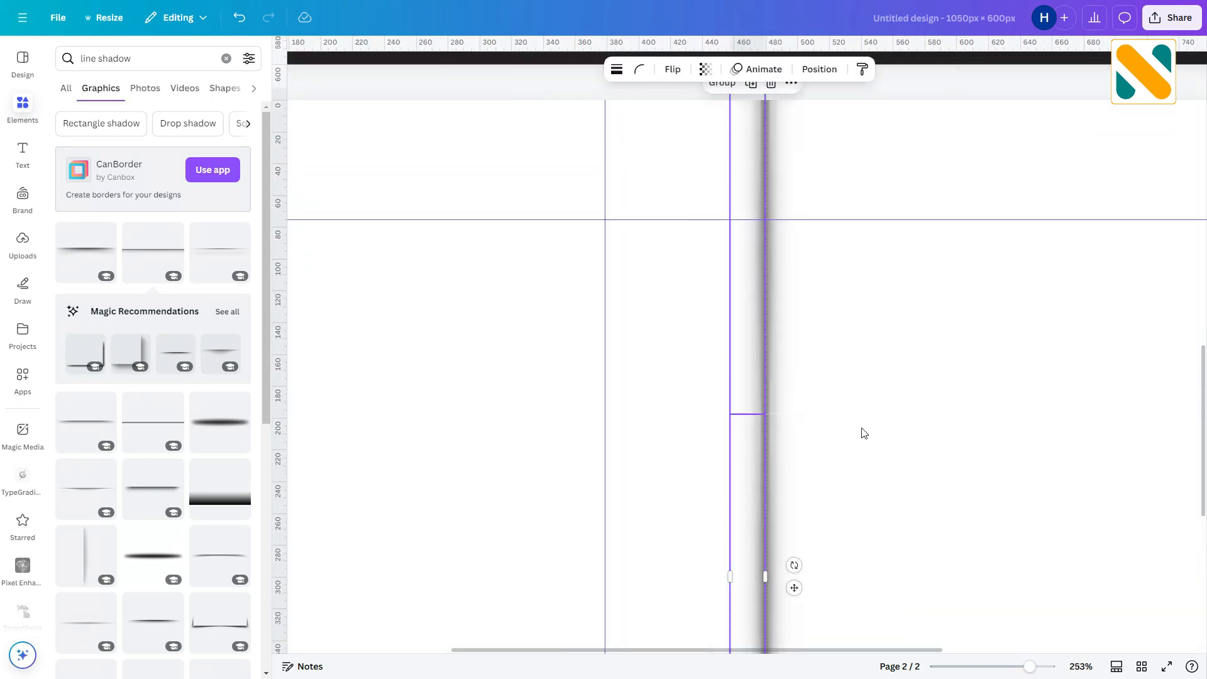
left_click(789, 412)
left_click(762, 450)
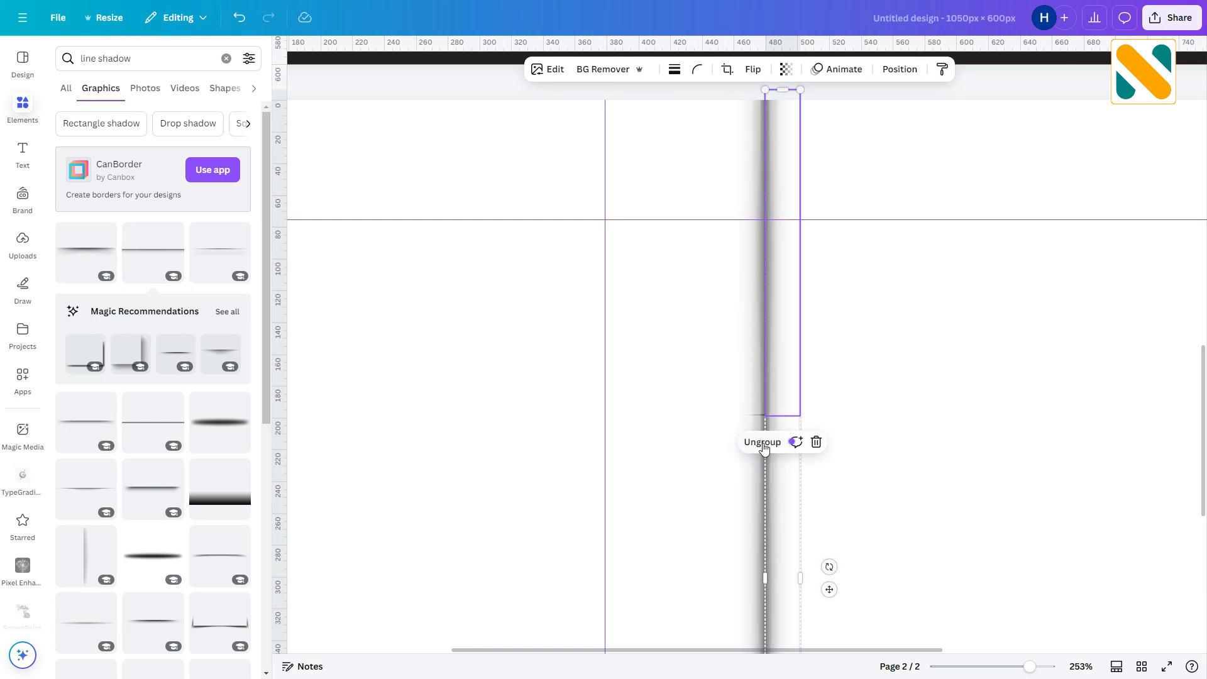
left_click(789, 380)
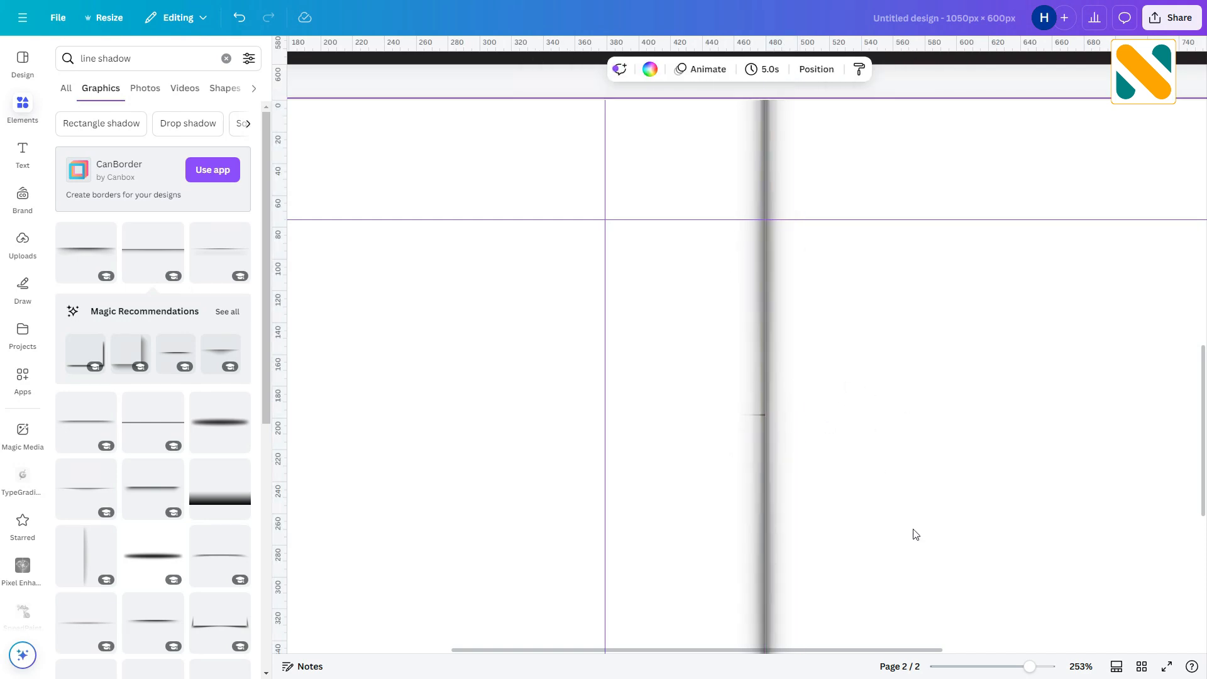
scroll(945, 587, "down", 3)
left_click(794, 534)
left_click(929, 579)
Marquee-select all the vertical shadow strips and group them into one element.
scroll(932, 582, "down", 3)
left_click_drag(1029, 666, 1004, 668)
left_click_drag(583, 152, 689, 494)
scroll(612, 264, "up", 1)
left_click(580, 185)
left_click(692, 346)
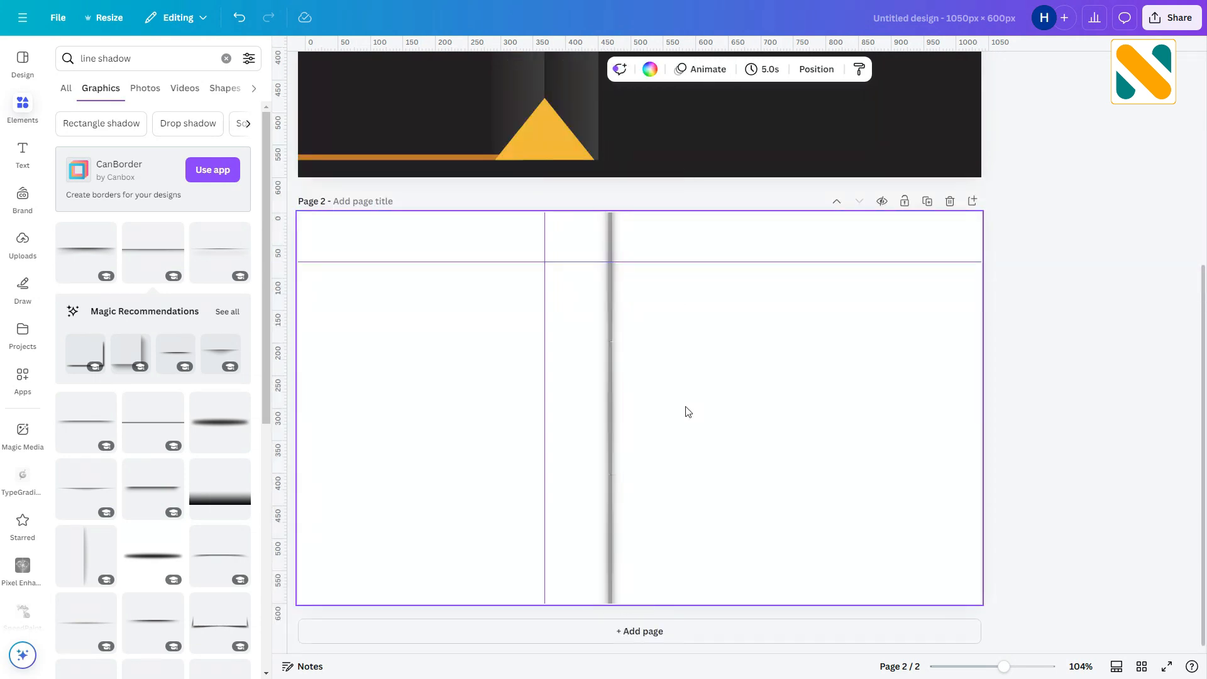
left_click(226, 58)
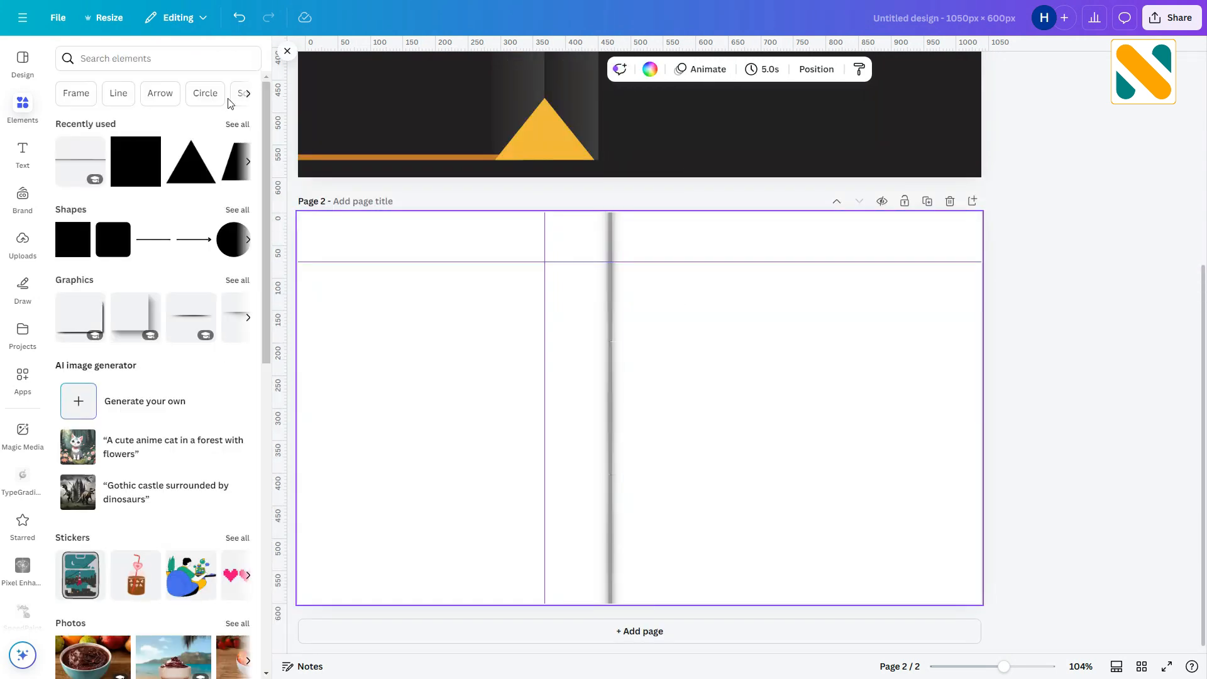
Add a square from Shapes, move it right, and colour it yellow.
left_click(238, 205)
left_click(78, 379)
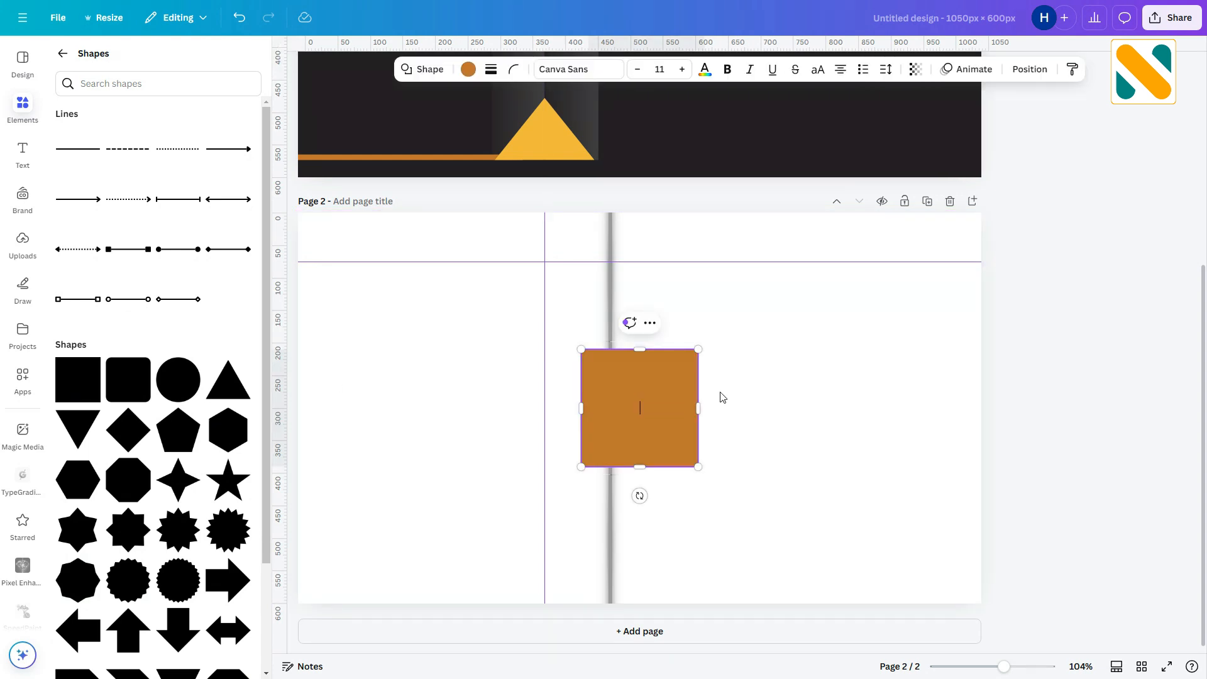
left_click_drag(666, 418, 726, 417)
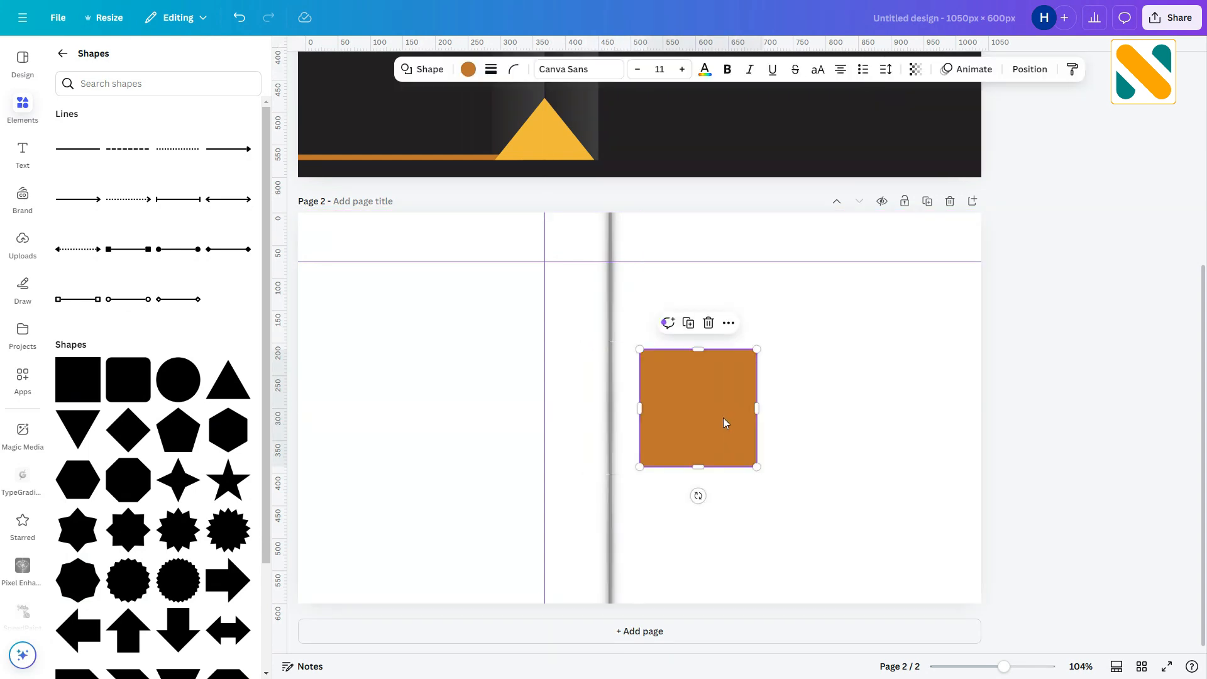
left_click(468, 69)
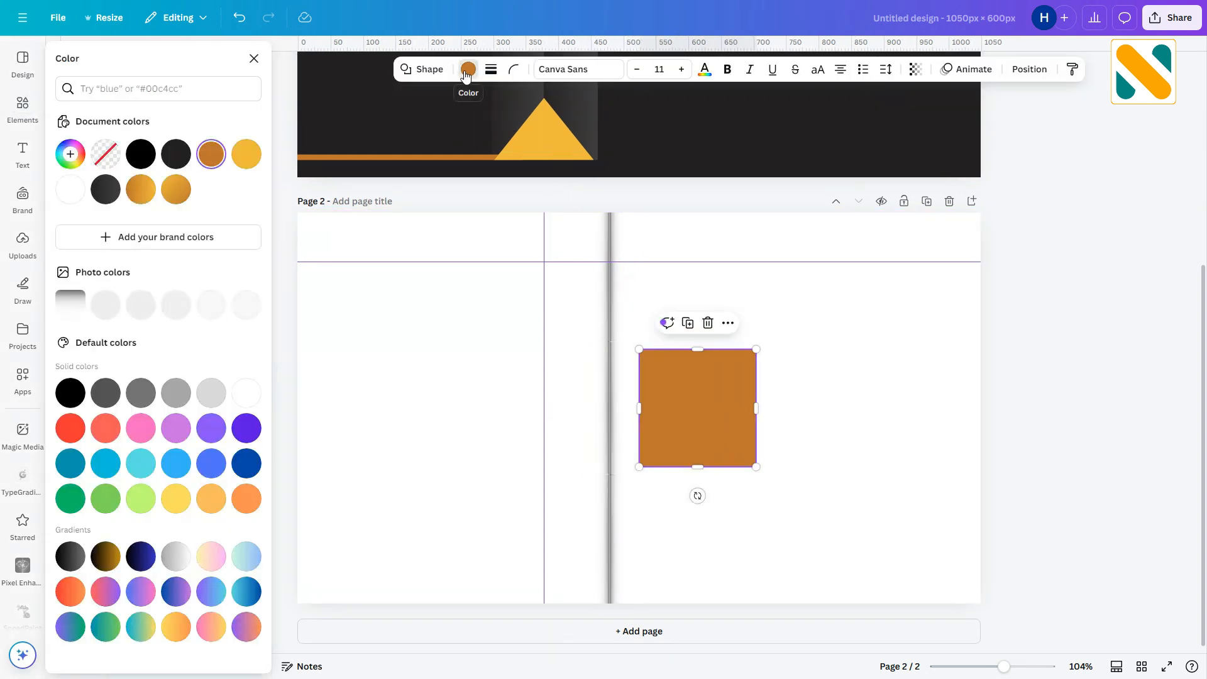
left_click(236, 153)
left_click(806, 376)
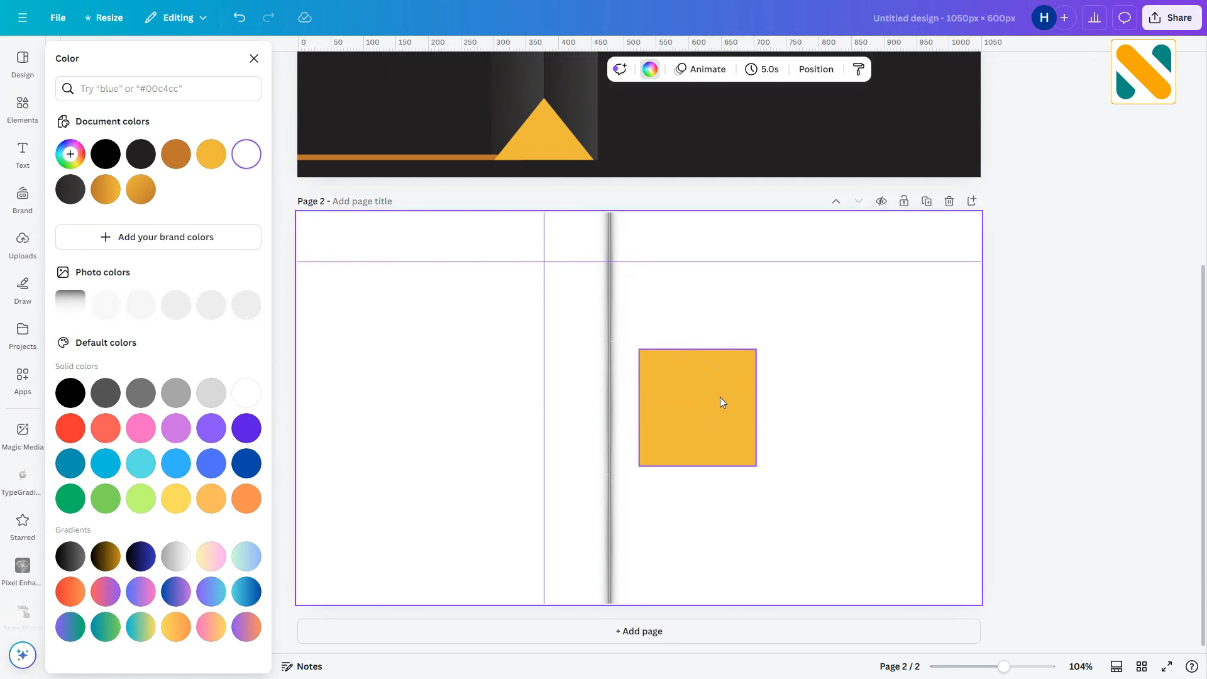
left_click(719, 402)
Resize the yellow square into a thin full-height bar beside the shadow stripe.
left_click_drag(755, 409, 675, 414)
left_click_drag(655, 349, 654, 208)
left_click_drag(654, 469, 658, 608)
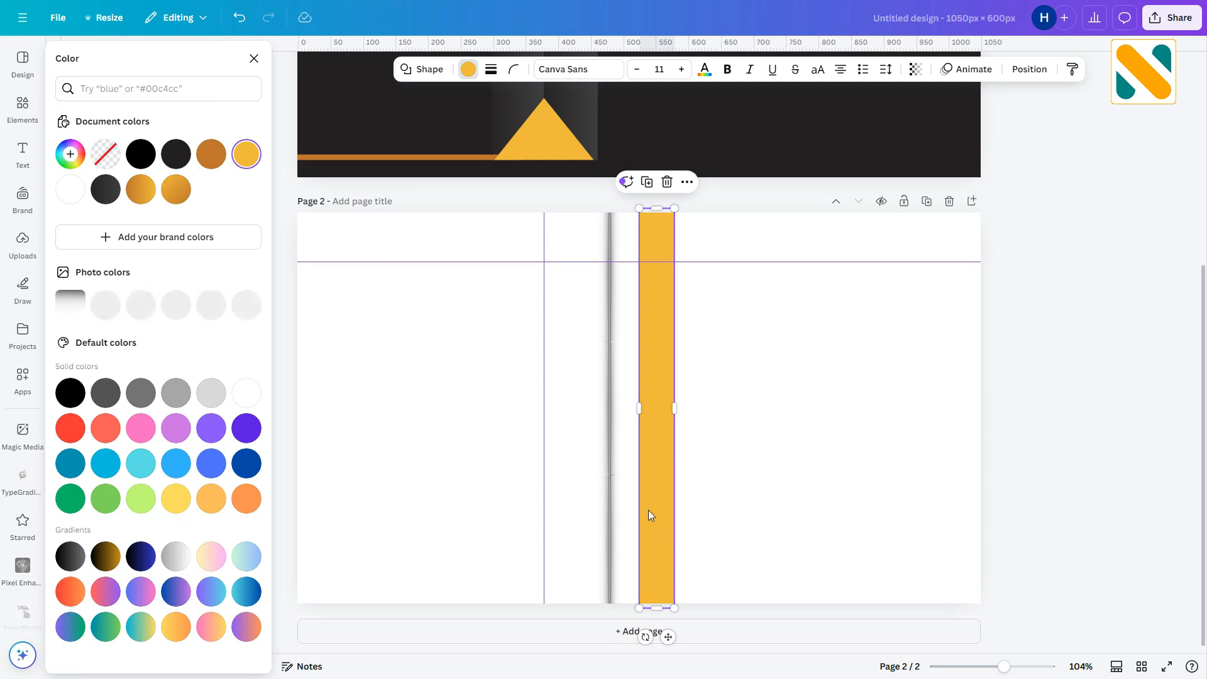
left_click_drag(675, 436, 641, 442)
left_click_drag(641, 639, 617, 635)
left_click(692, 480)
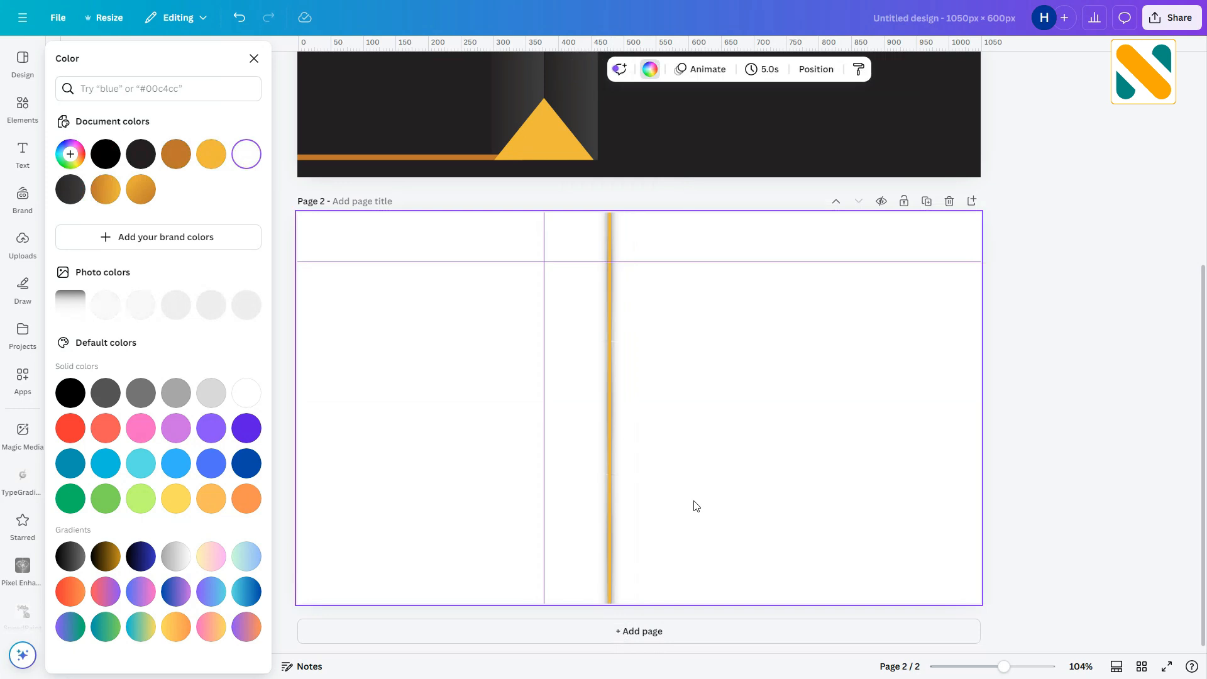
Select the yellow bar with the shadow and group them.
left_click_drag(676, 579, 579, 292)
left_click(581, 180)
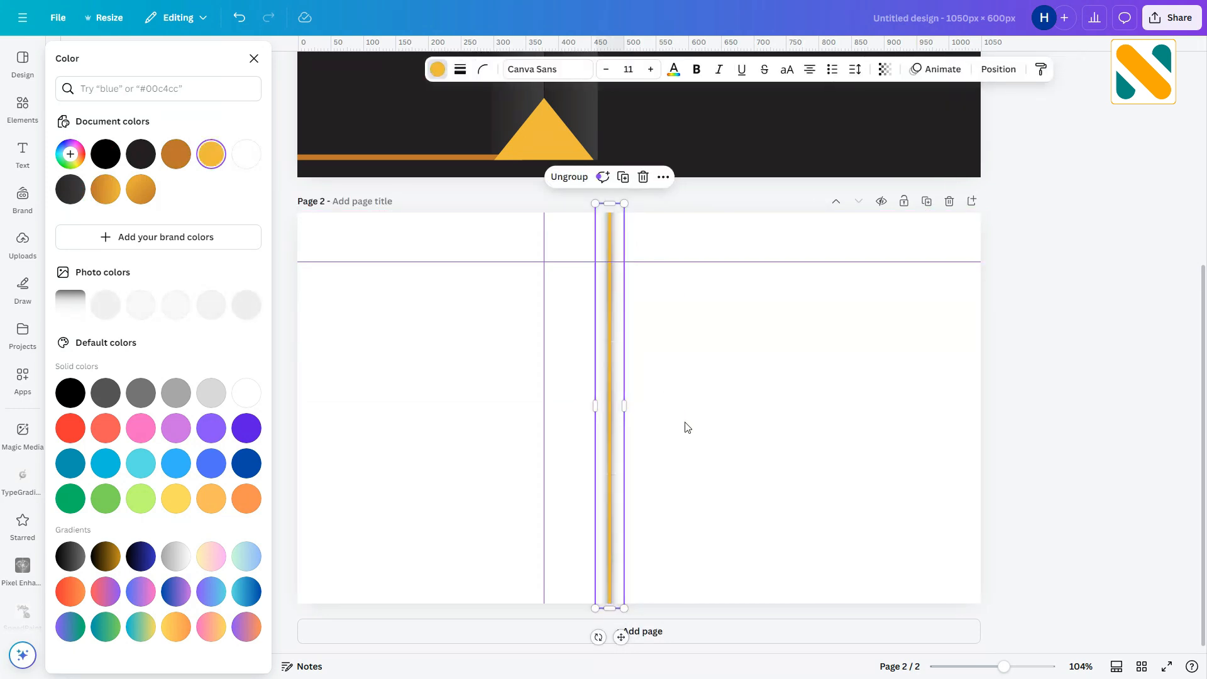
scroll(700, 450, "up", 4)
left_click(705, 482)
scroll(687, 535, "up", 1)
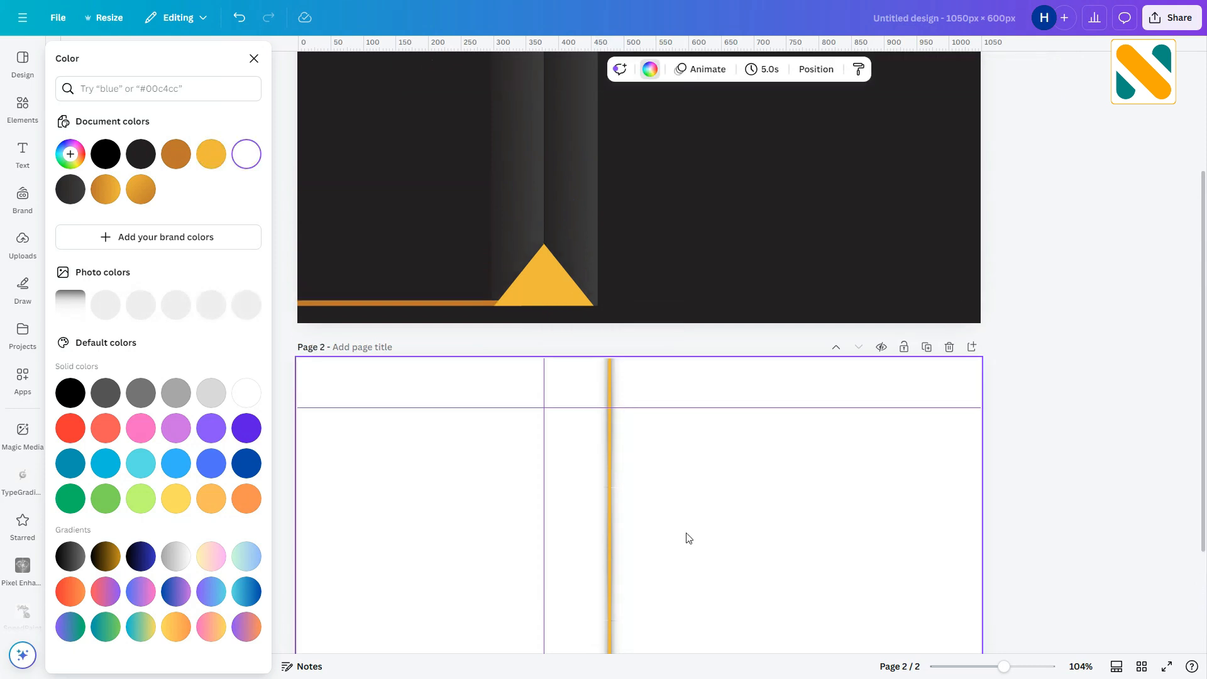
Move the bar group from page 2 onto page 1's centre, nudging it slightly left.
left_click_drag(615, 568, 602, 135)
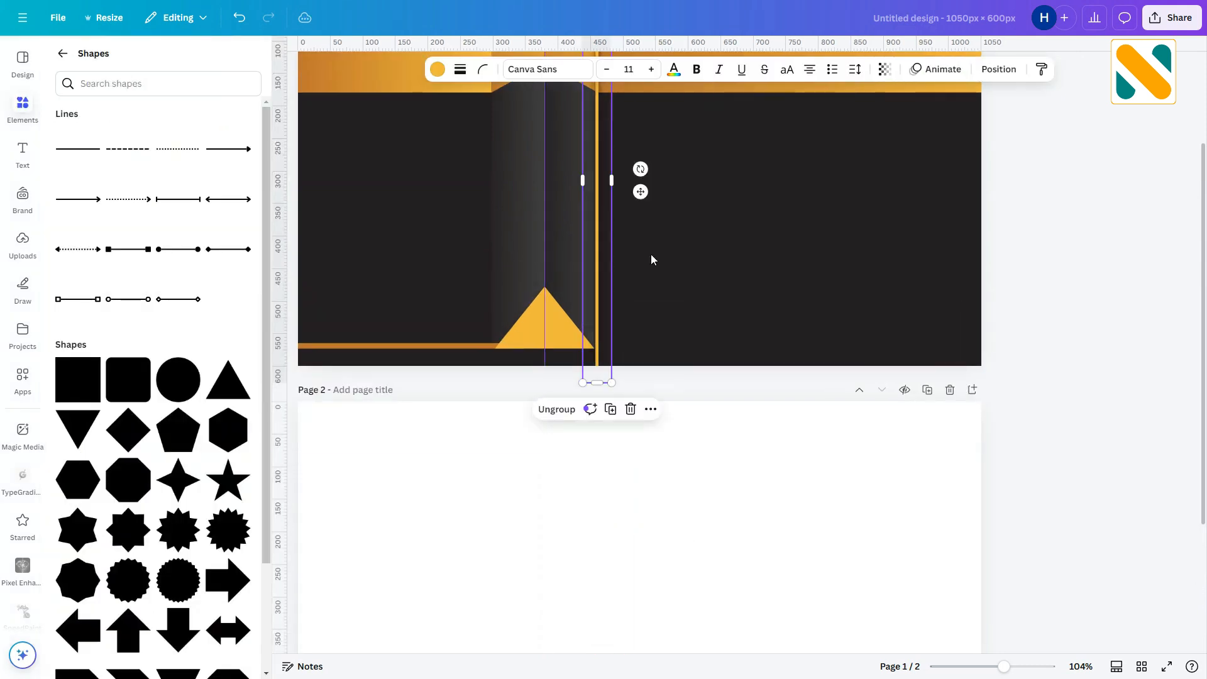
scroll(673, 313, "up", 3)
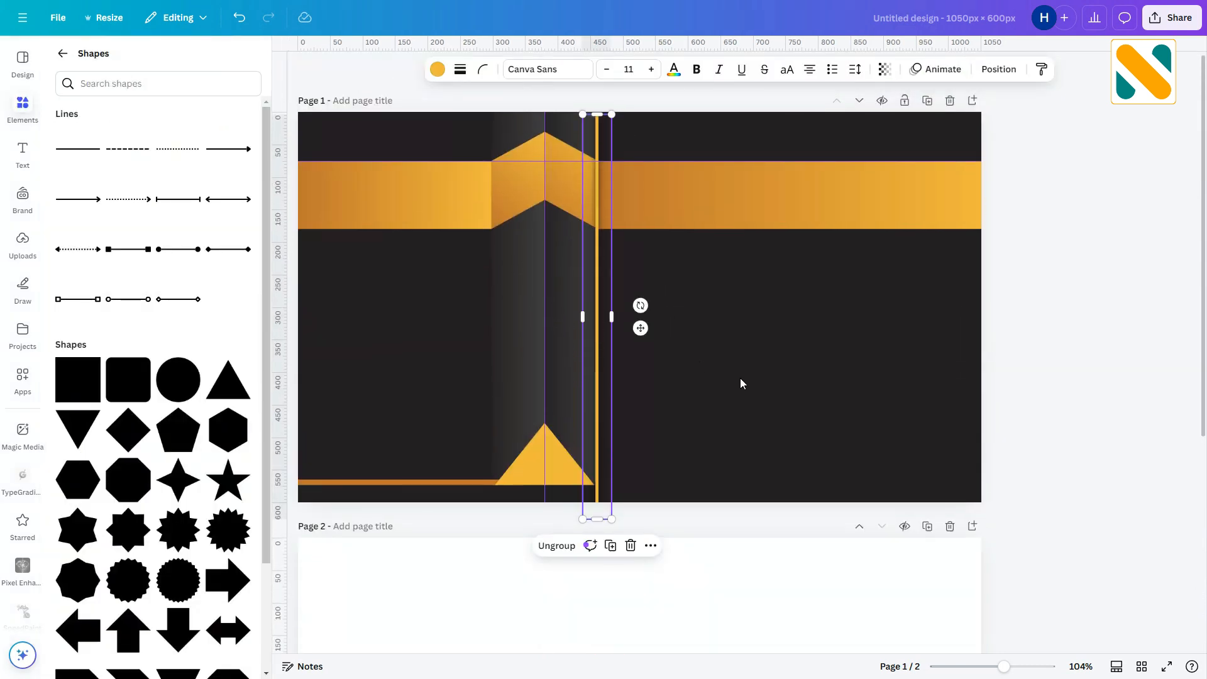
left_click_drag(642, 329, 594, 311)
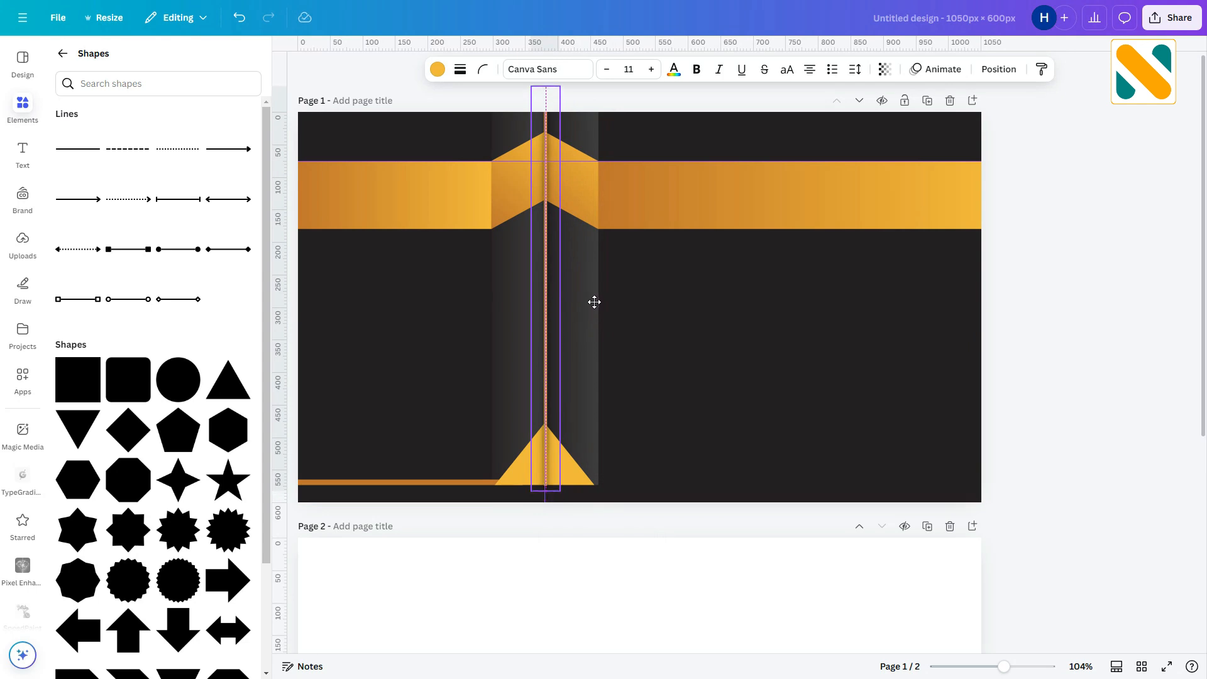
left_click(667, 404)
left_click(554, 322)
left_click(557, 518)
key("Left")
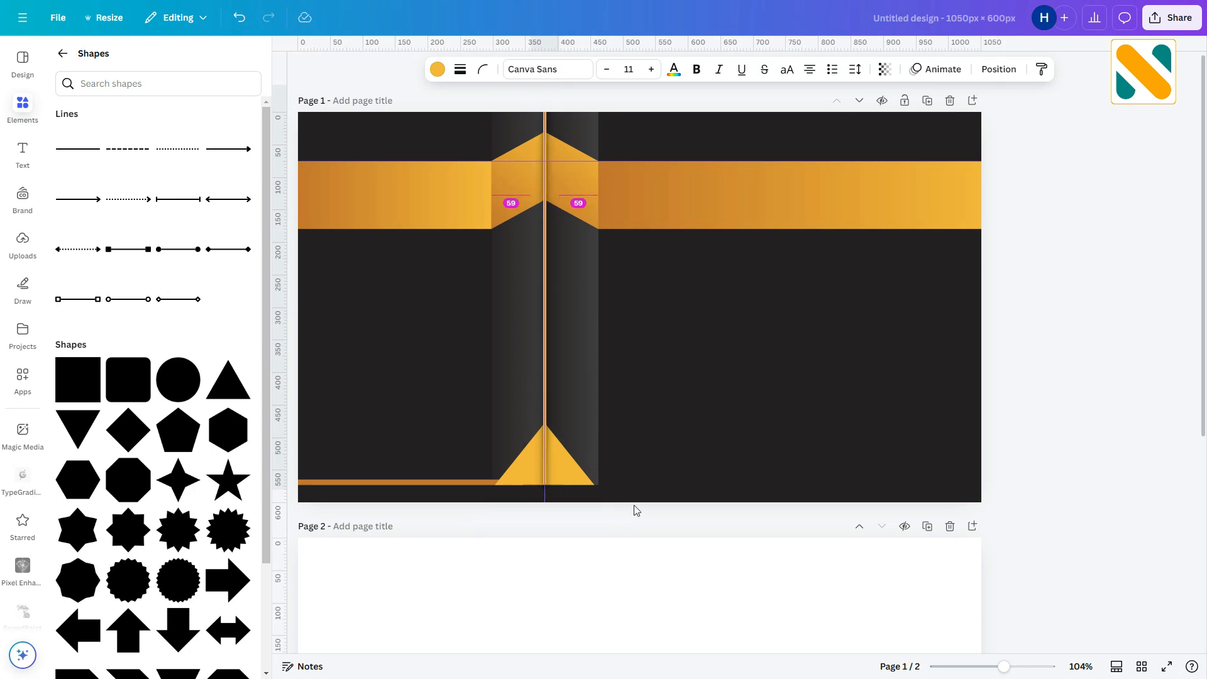
left_click(656, 395)
Stretch the vertical bar down to the card's bottom edge, through the triangle.
left_click(1022, 666)
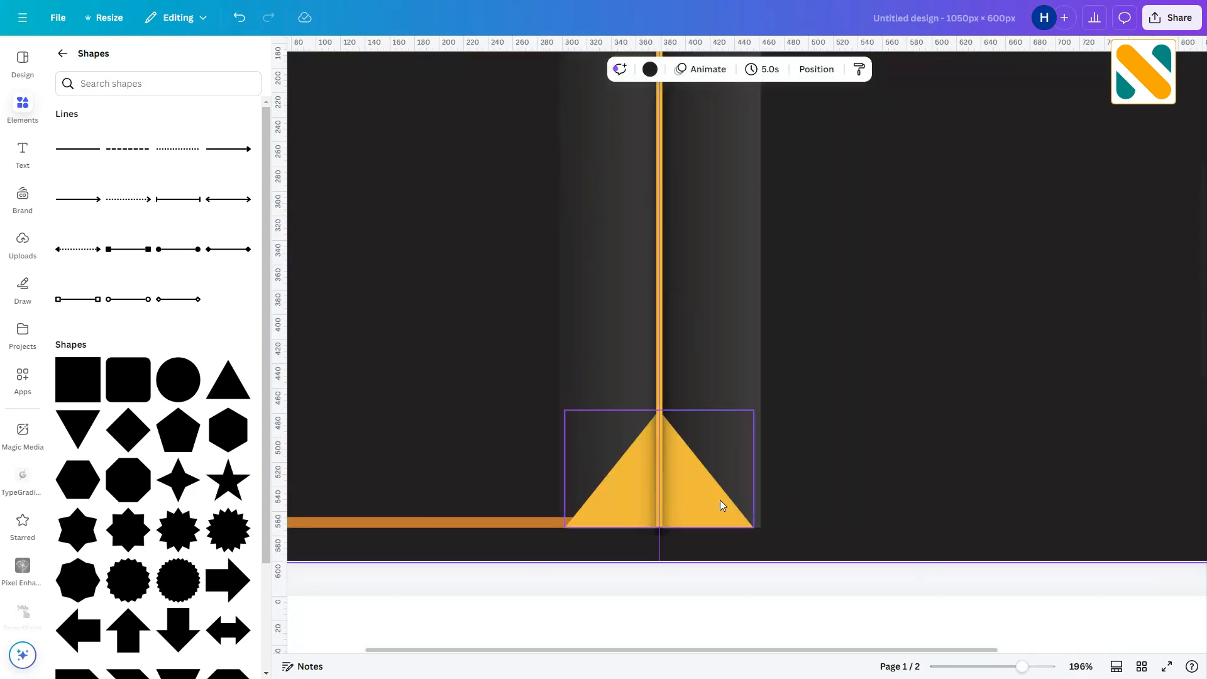
left_click(666, 494)
left_click_drag(674, 537, 675, 538)
left_click(845, 458)
scroll(847, 458, "up", 5)
left_click_drag(1021, 666, 1000, 666)
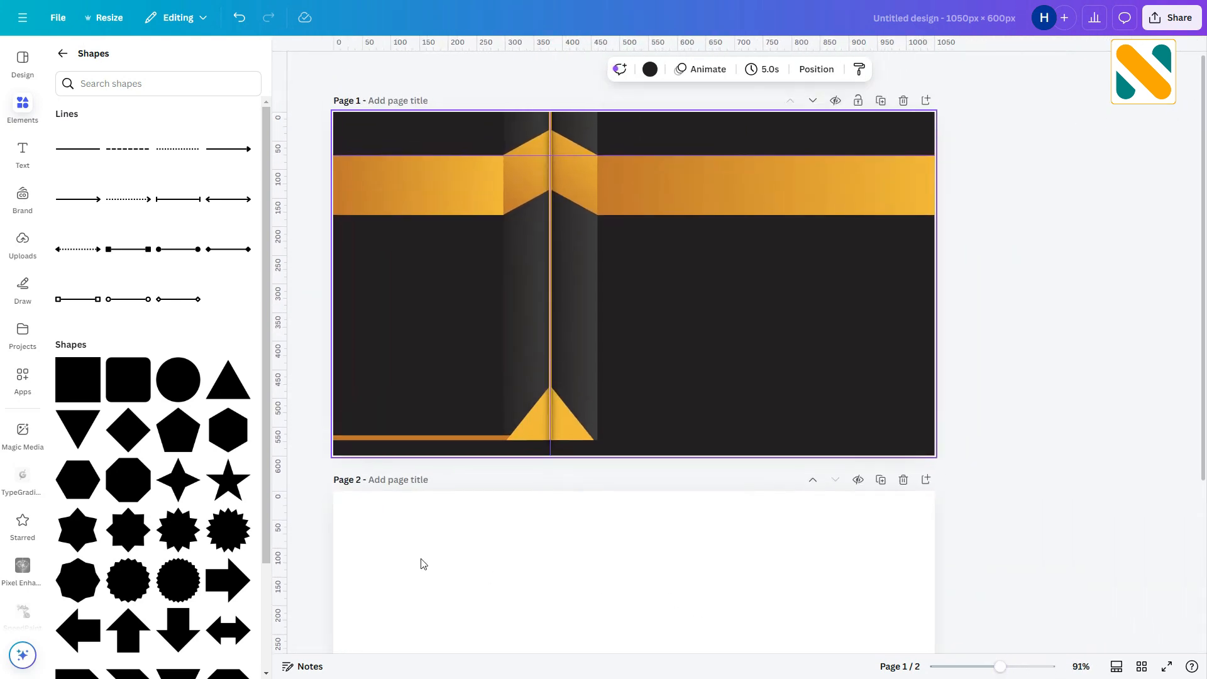
Search Elements for 'logo' and add the lotus graphic to the card.
left_click(63, 52)
left_click(119, 58)
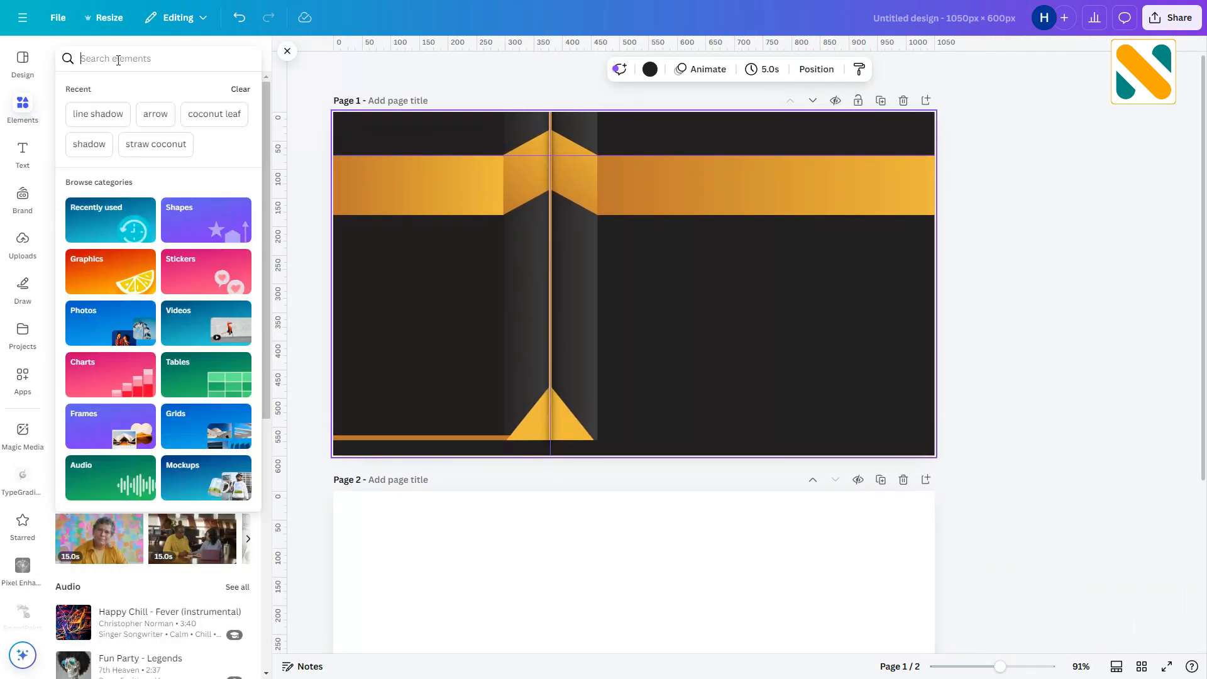
type("logo")
key("Return")
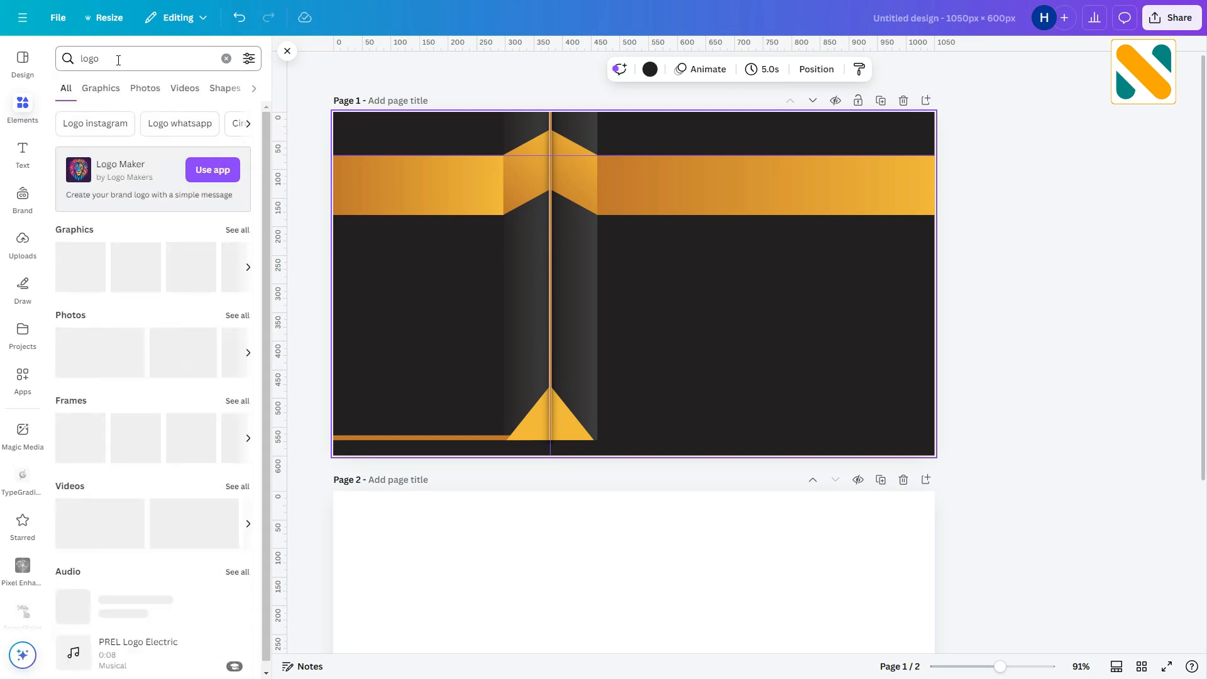
left_click(110, 92)
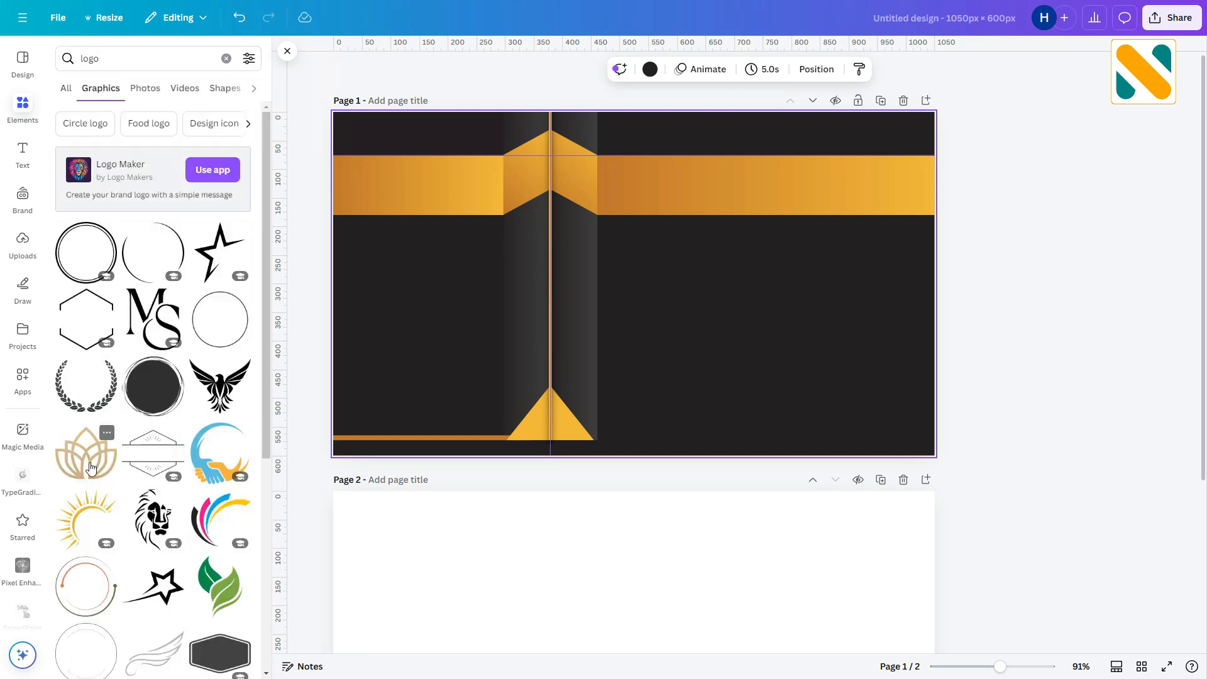
left_click(89, 467)
Shrink the lotus logo and move it to the card's left side.
left_click(732, 380)
left_click(667, 311)
left_click_drag(714, 214, 638, 280)
left_click_drag(512, 317, 401, 289)
Recolour the lotus #efba36 and delete the empty second page.
left_click(453, 306)
left_click(443, 302)
left_click(609, 67)
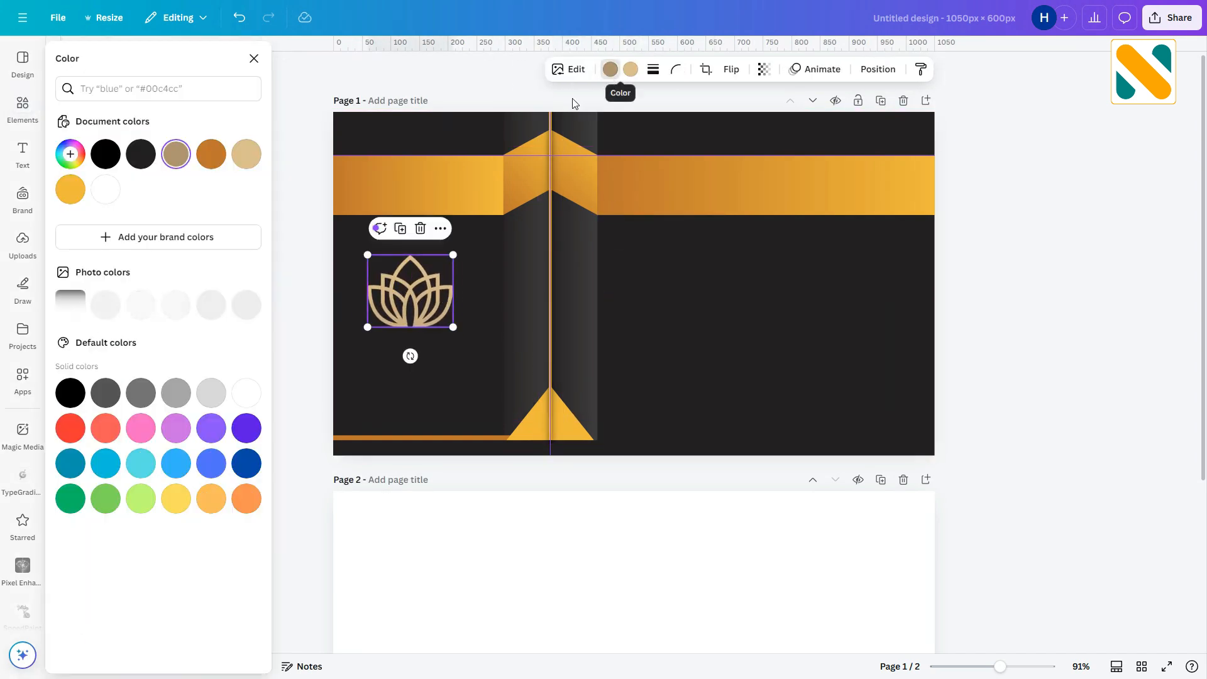
left_click(71, 190)
left_click(670, 382)
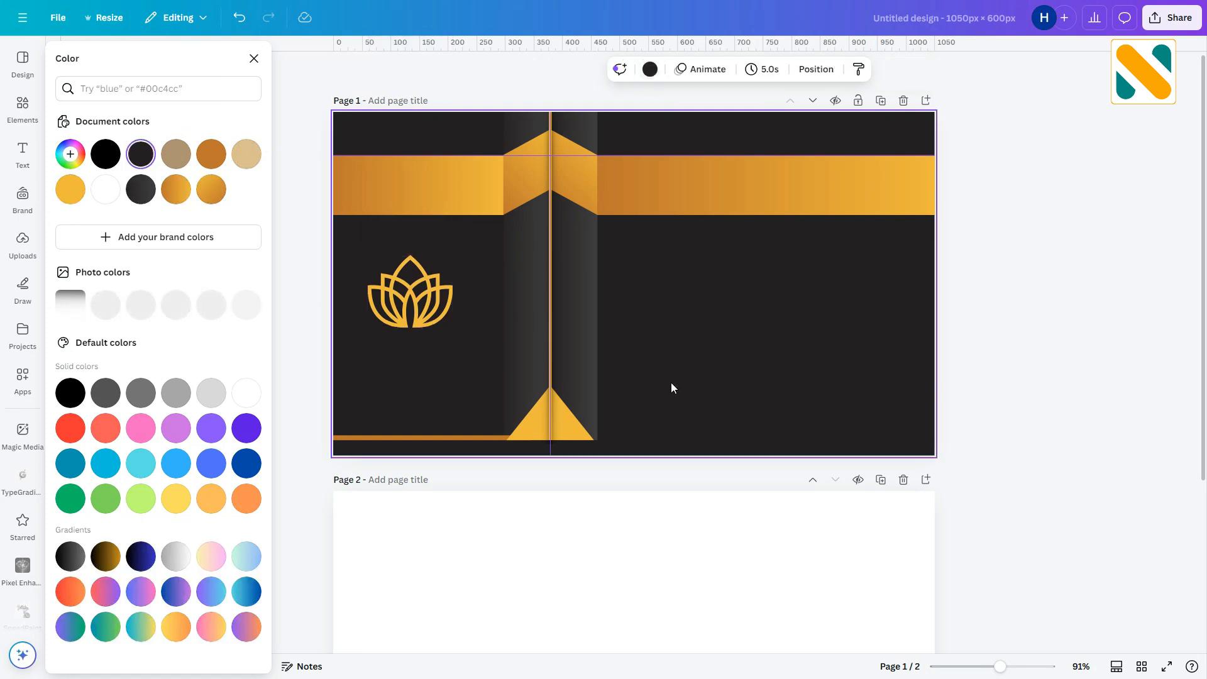
left_click(904, 480)
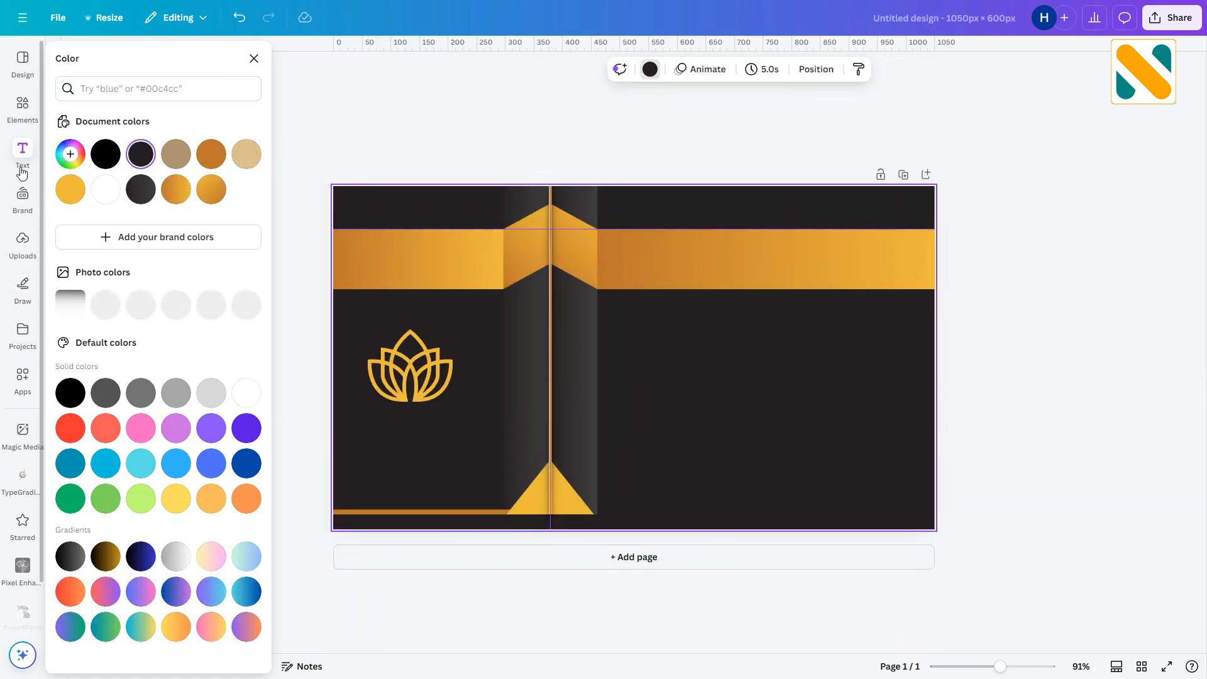
left_click(23, 107)
Add a circle from Shapes and shrink it to a small dot right of the centre line.
left_click(235, 212)
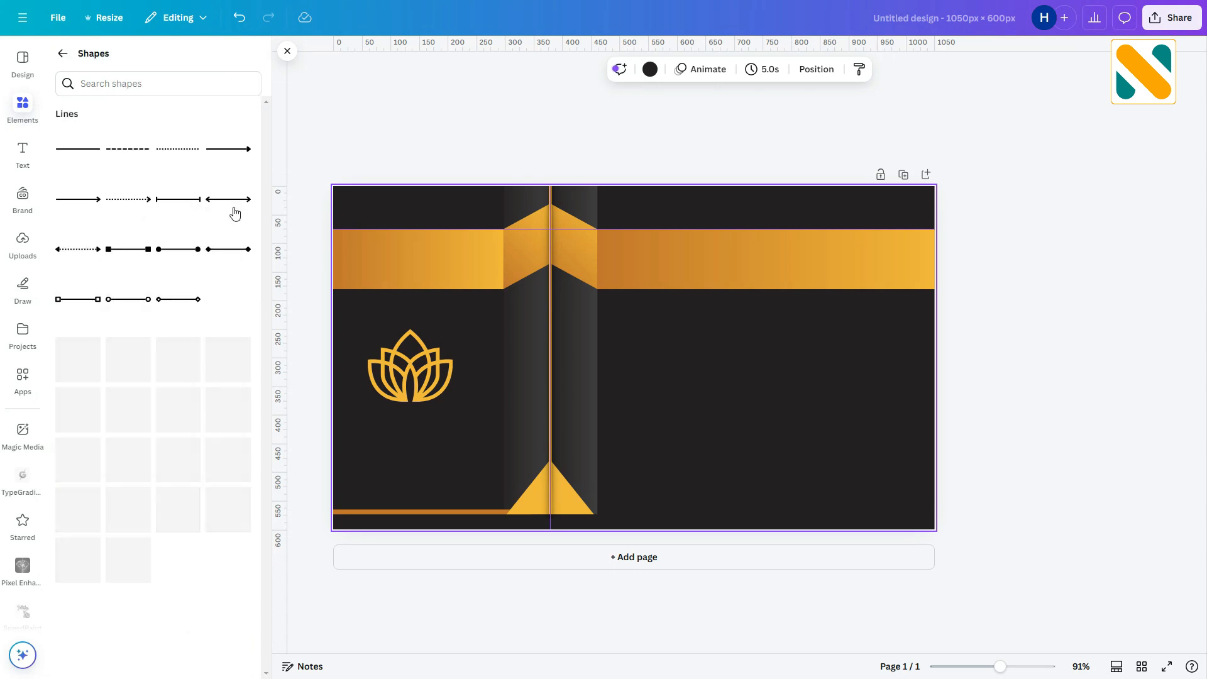
left_click(179, 379)
left_click_drag(665, 379, 679, 386)
left_click_drag(598, 317, 619, 345)
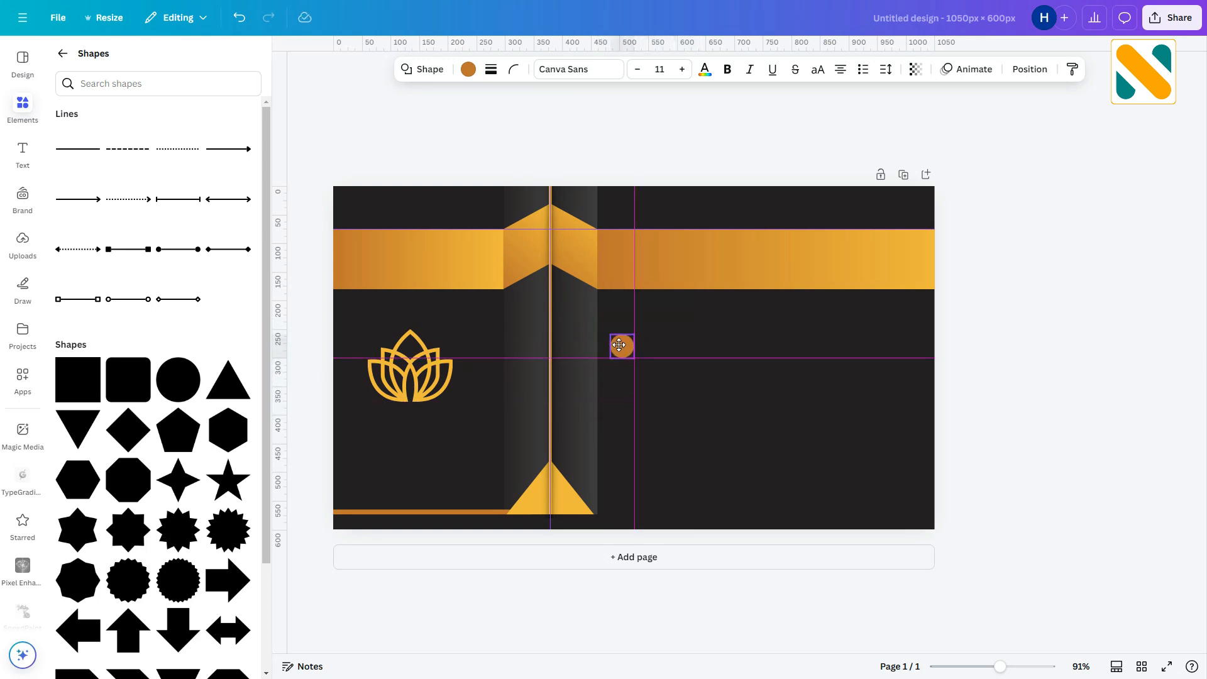
left_click_drag(619, 344, 619, 344)
left_click(658, 373)
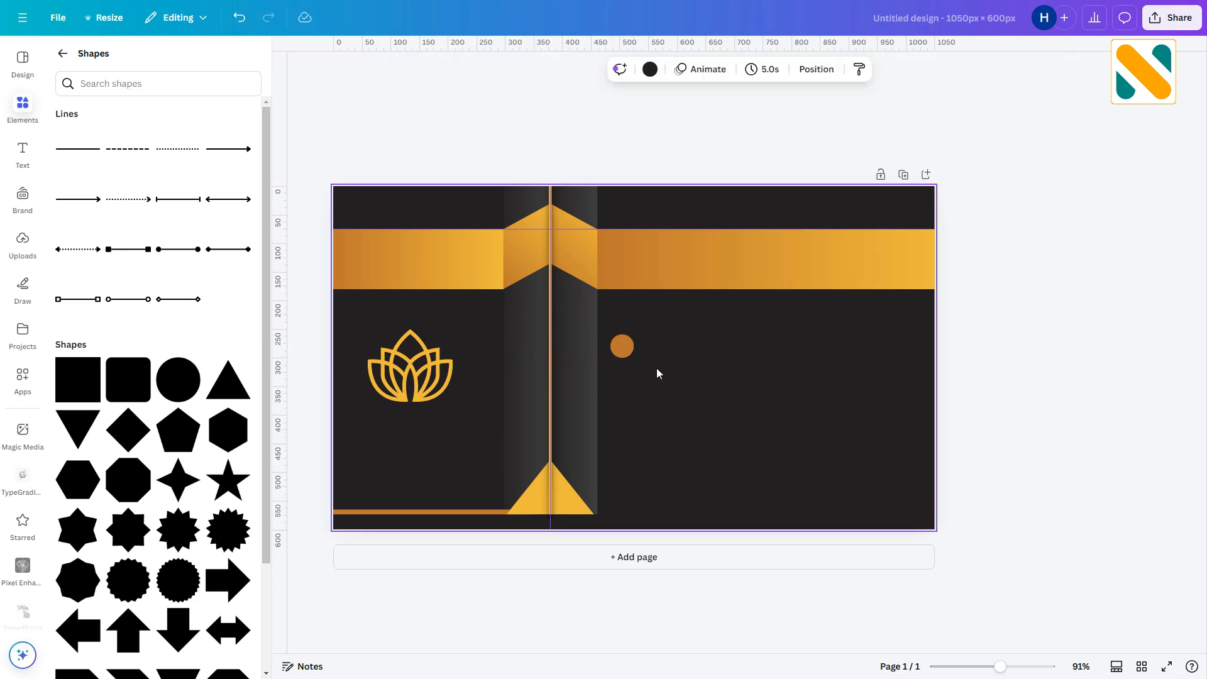
left_click(630, 353)
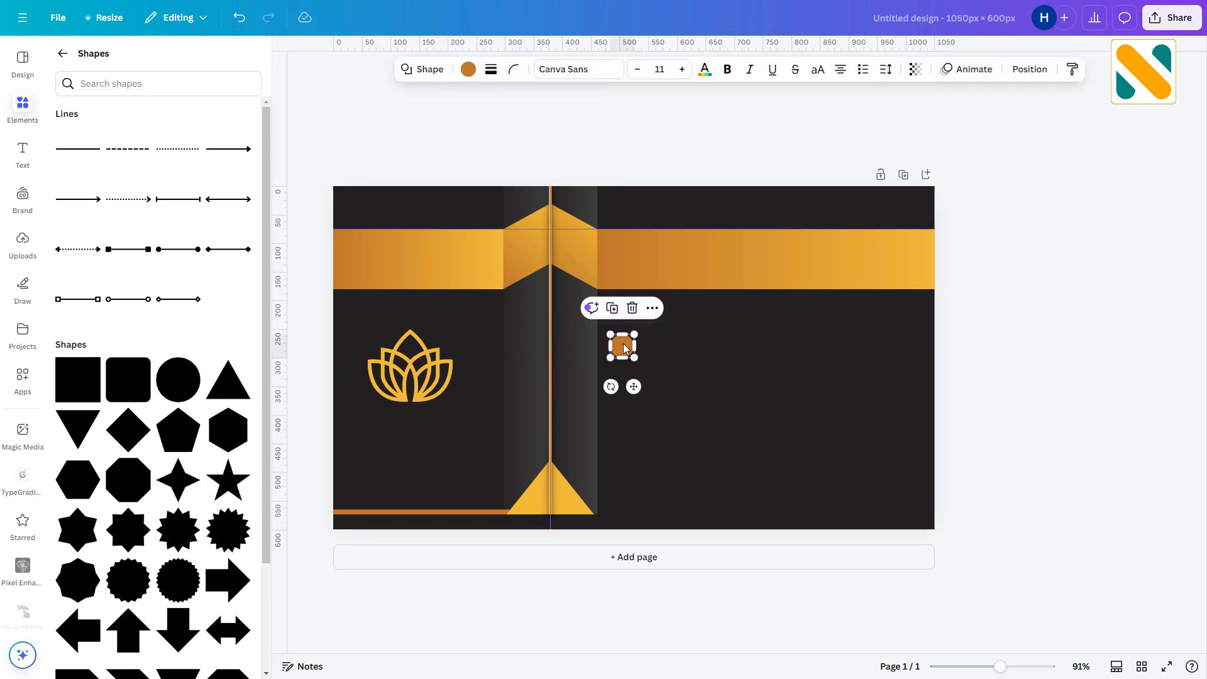
Fill the small circle with the gold gradient.
left_click(467, 70)
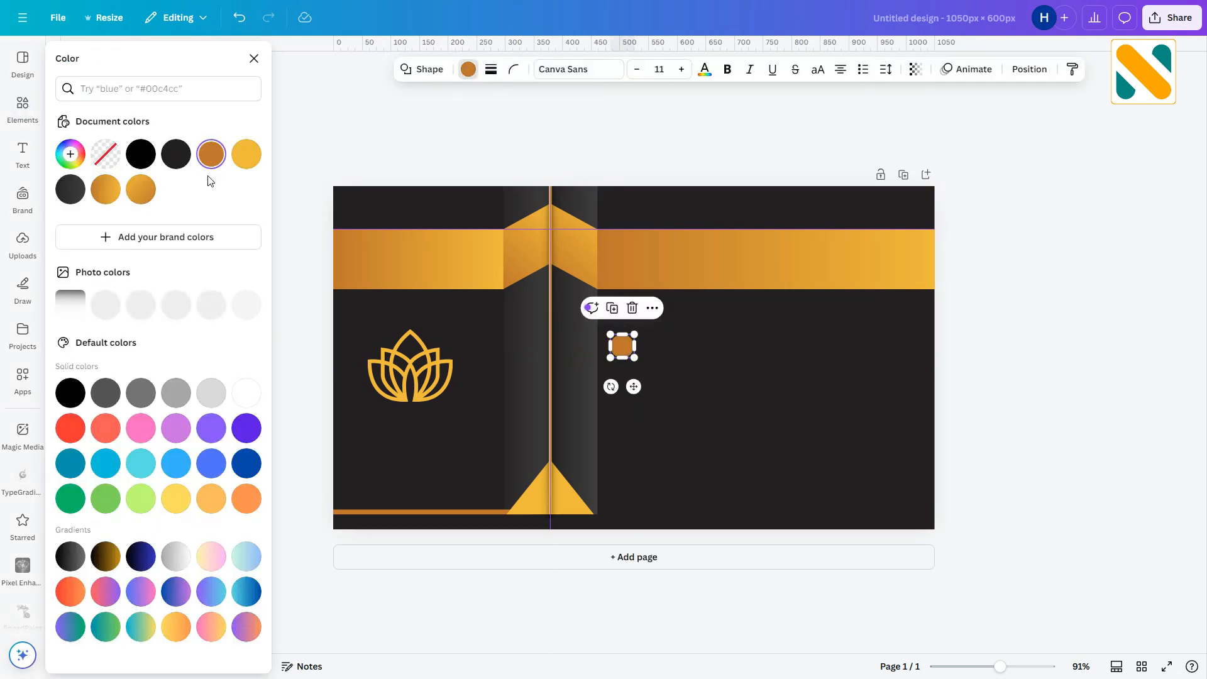
left_click(105, 189)
left_click(694, 389)
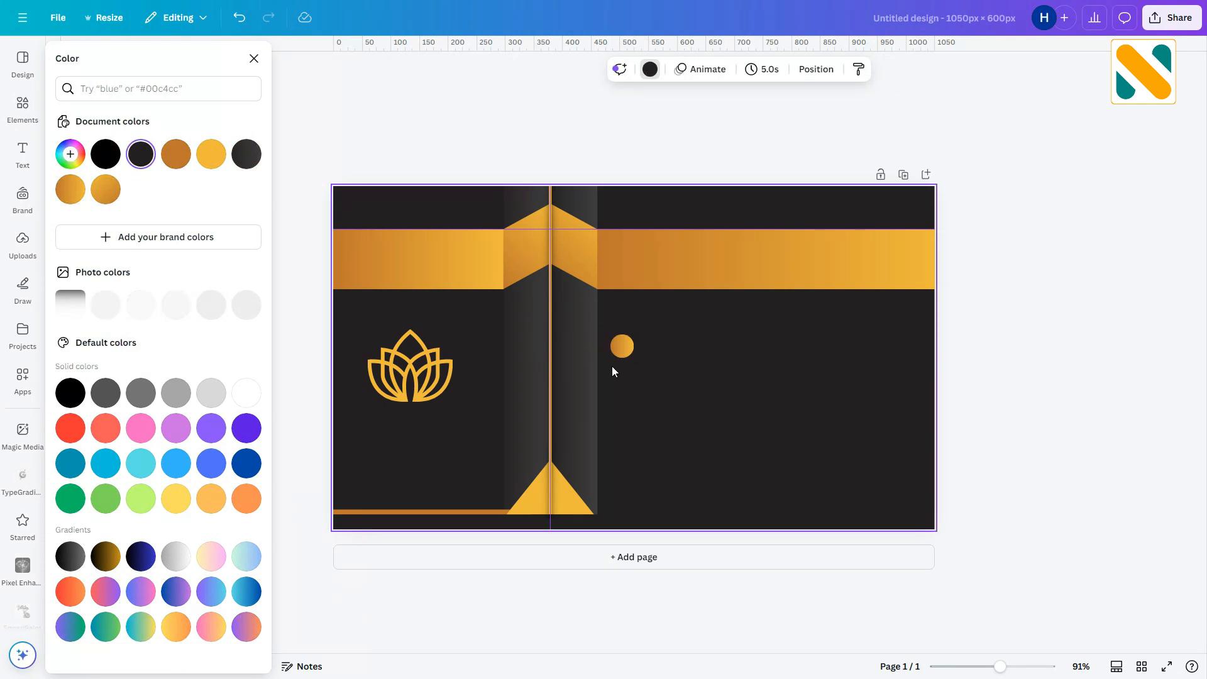
left_click(623, 346)
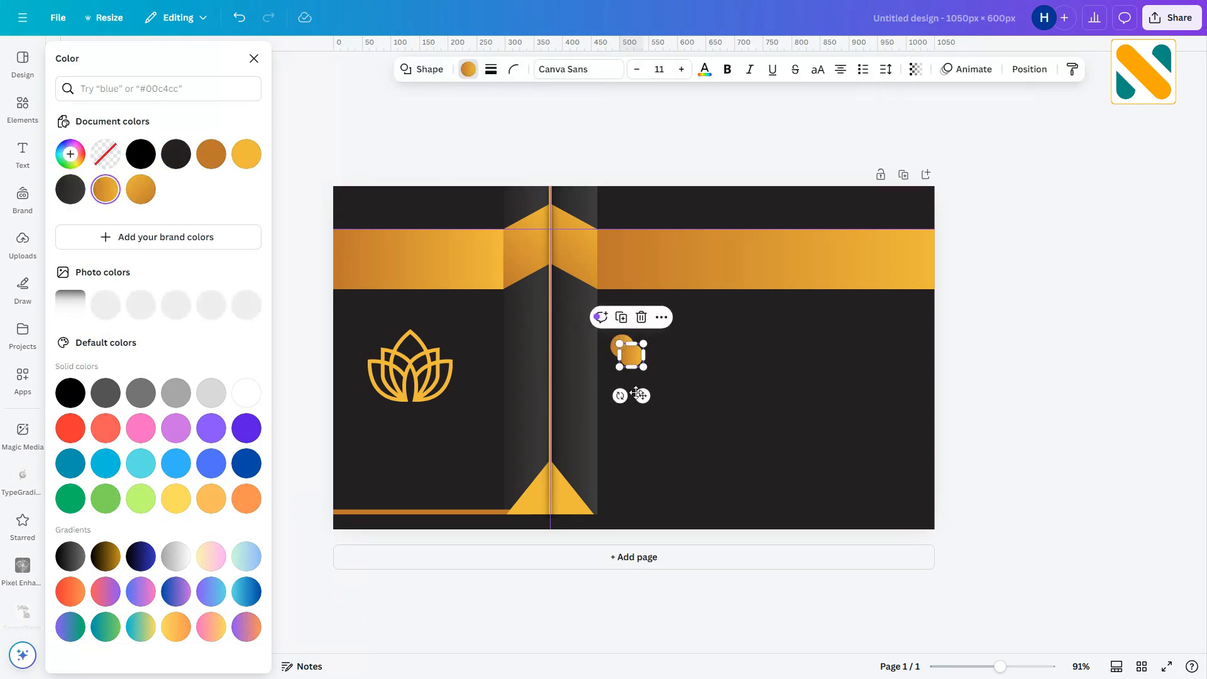
Duplicate the gold circle into a vertical column of four.
left_click_drag(636, 406, 621, 379)
left_click(612, 340)
left_click(613, 371)
left_click(692, 453)
left_click(701, 392)
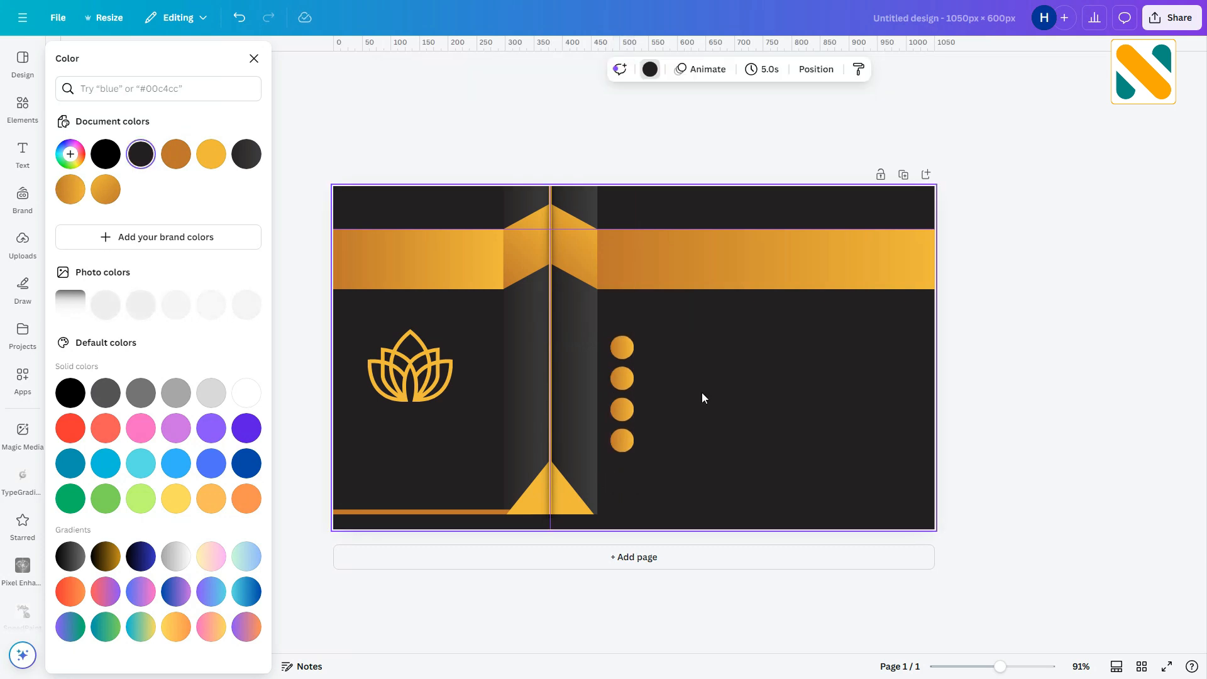
left_click(24, 105)
left_click(135, 58)
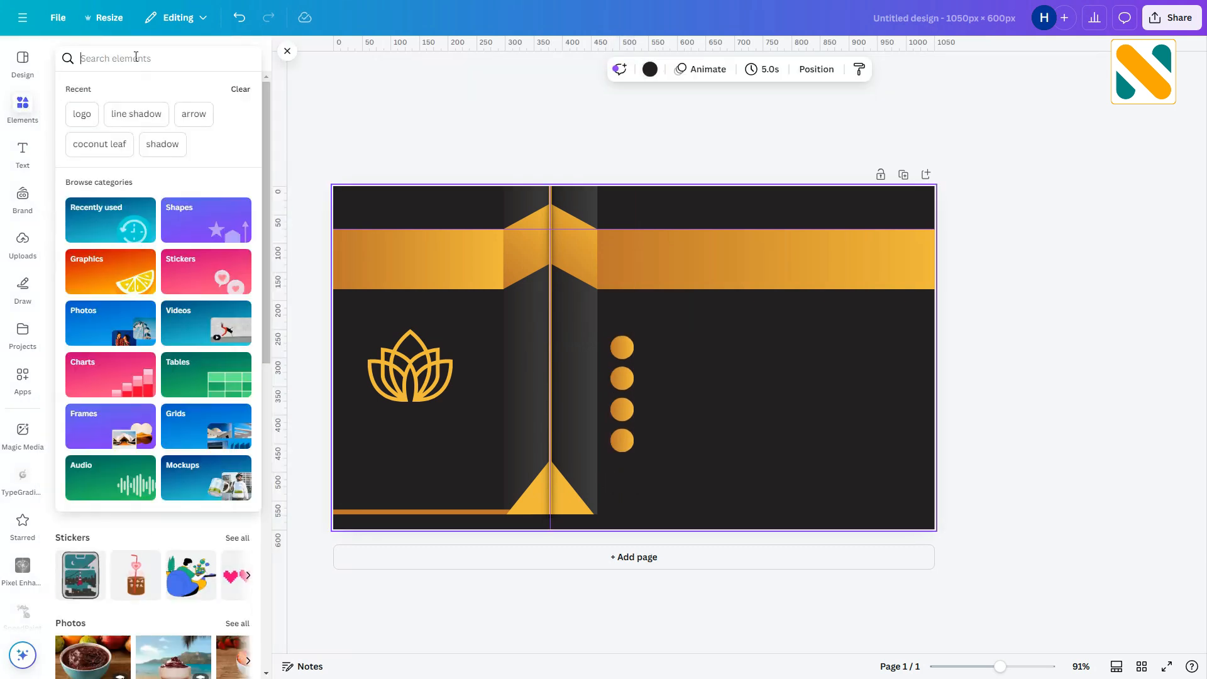
Add a phone graphic from a 'call' search, shrink it and place it on the top gold circle.
type("call")
key("Return")
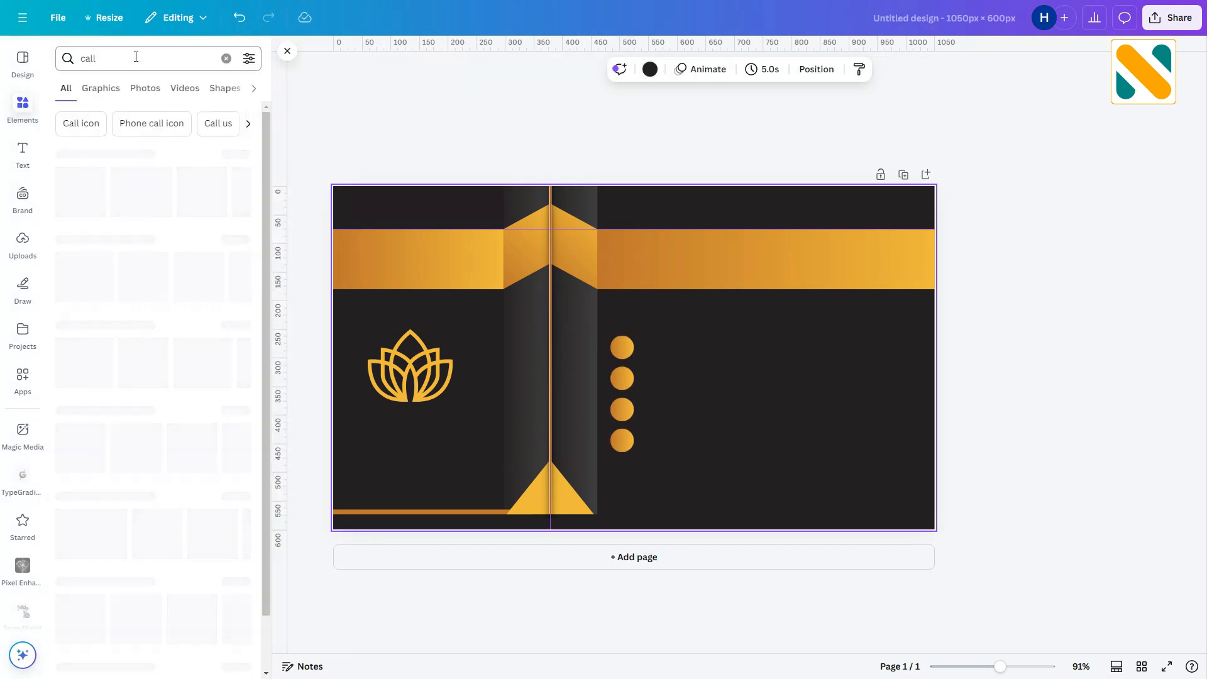
left_click(114, 92)
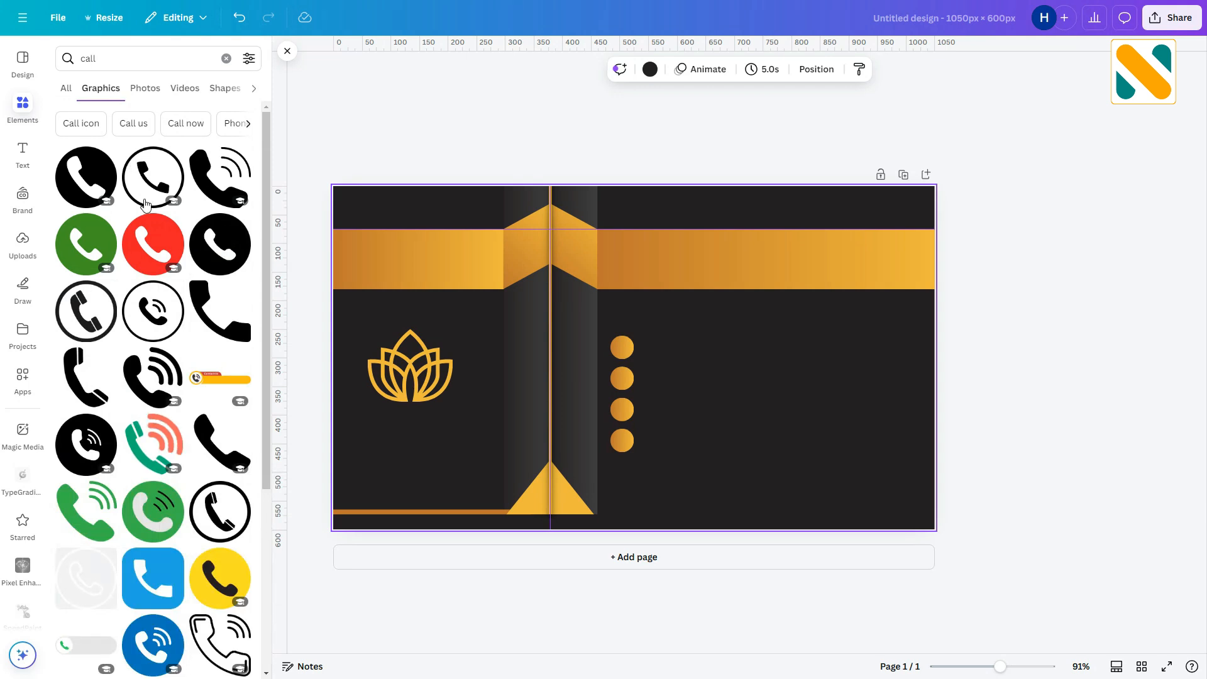
left_click(214, 312)
left_click(805, 541)
left_click_drag(1000, 668, 1013, 670)
left_click(684, 333)
left_click_drag(640, 259, 812, 433)
left_click_drag(839, 487, 729, 351)
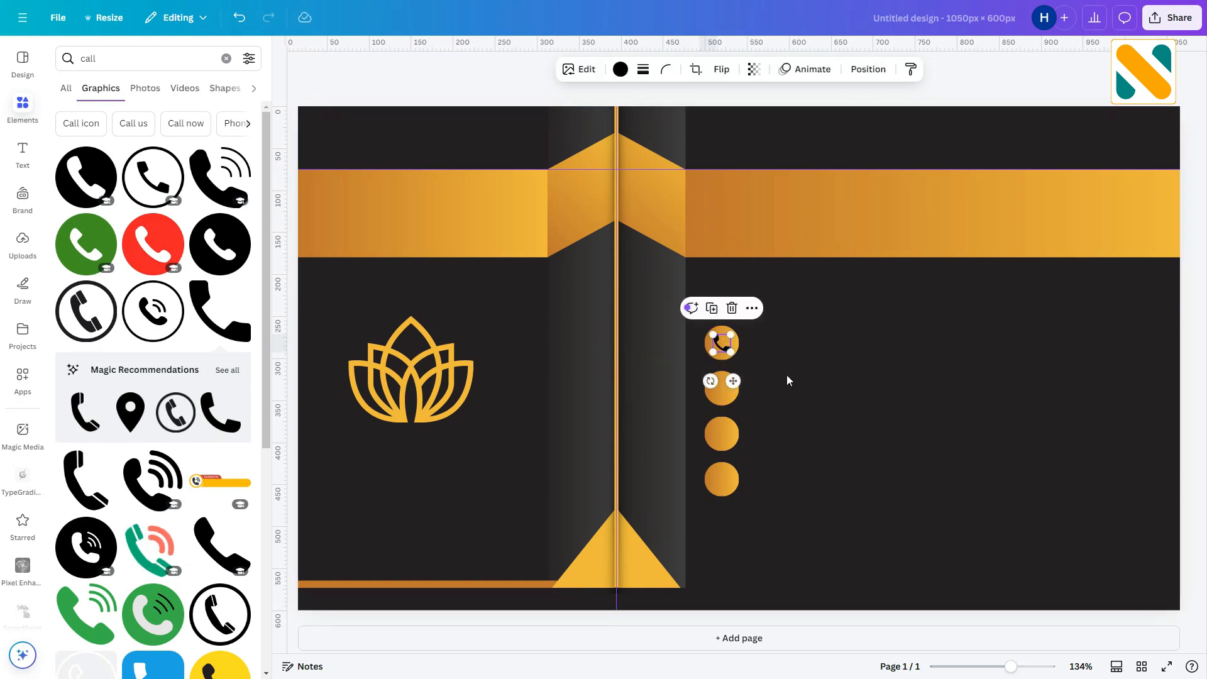
left_click(786, 375)
Search graphics for 'message' then 'mail', trying and discarding two envelope graphics.
double_click(123, 58)
type("message")
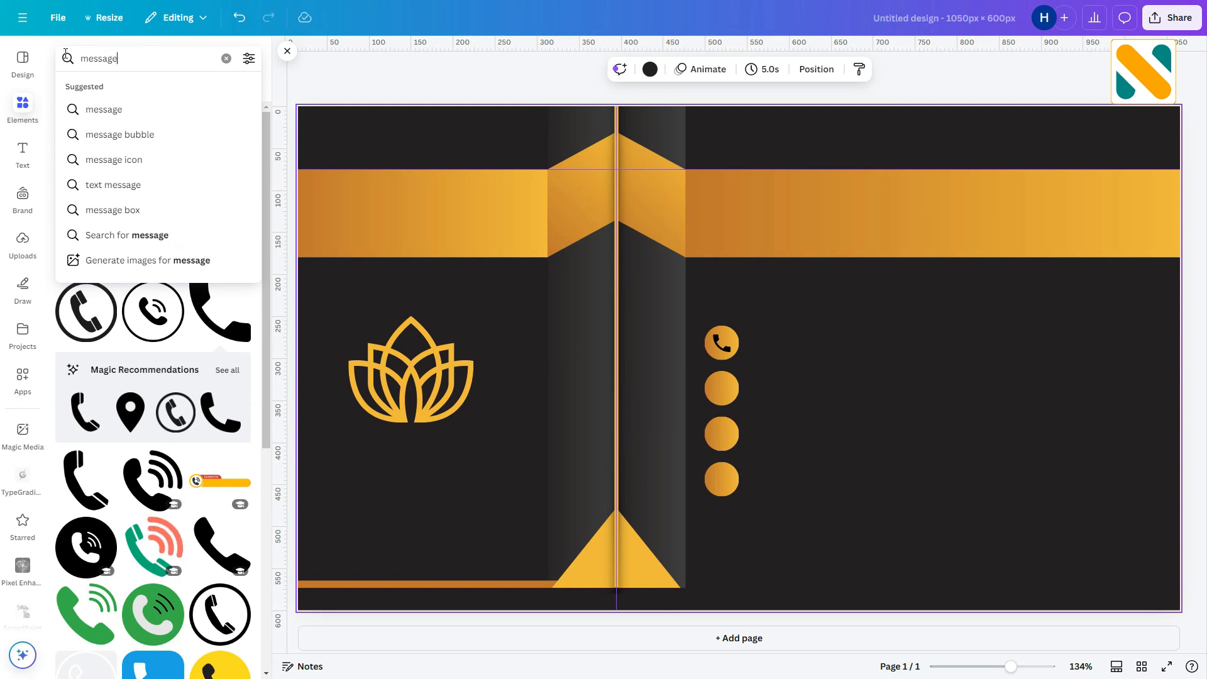
key("Return")
double_click(96, 56)
type("mail")
key("Return")
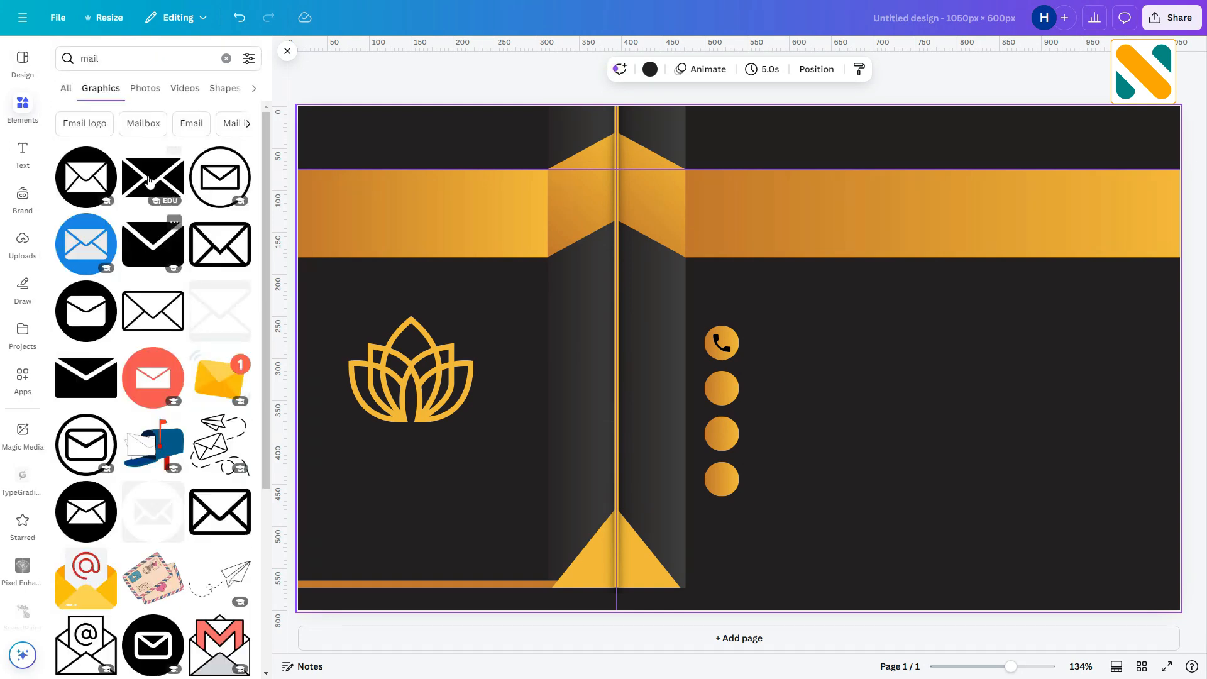
left_click(144, 218)
key("Delete")
left_click(71, 420)
key("Delete")
Add the plain black envelope icon, shrink it and fit it into the second gold circle.
left_click(145, 257)
left_click_drag(598, 258, 827, 422)
left_click_drag(860, 446, 735, 397)
left_click(797, 418)
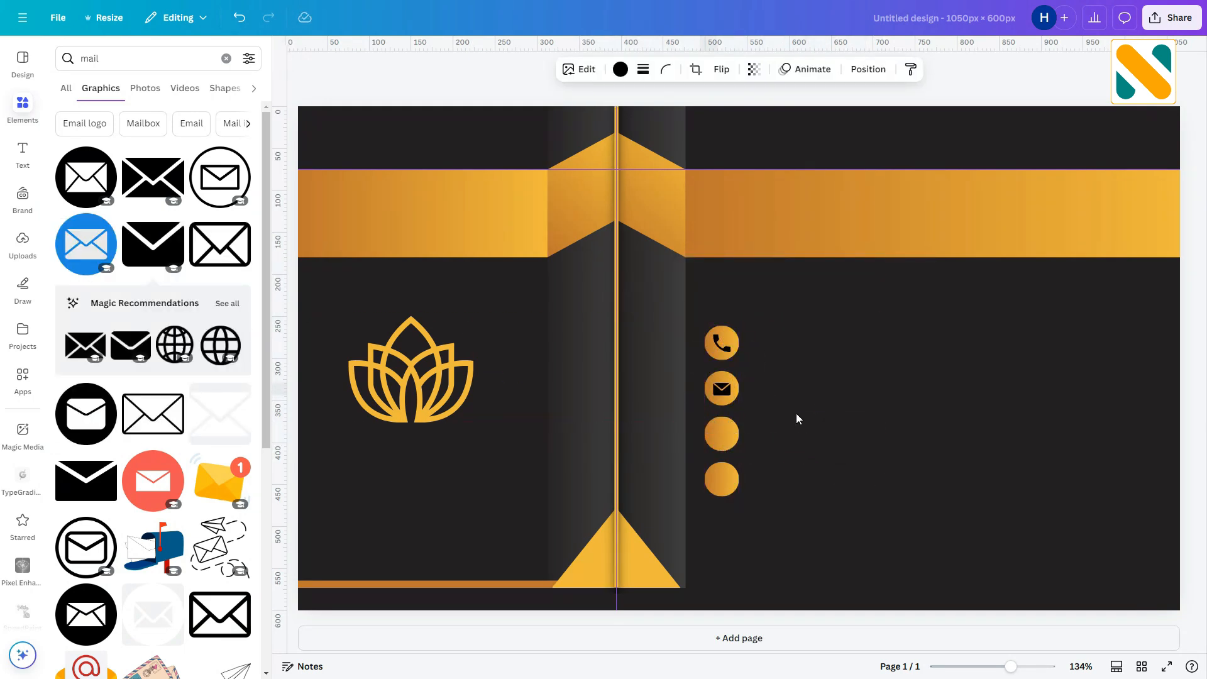
left_click(722, 388)
Add a globe icon from a 'website' search, shrunk onto the third gold circle.
left_click(67, 57)
type("website")
key("Return")
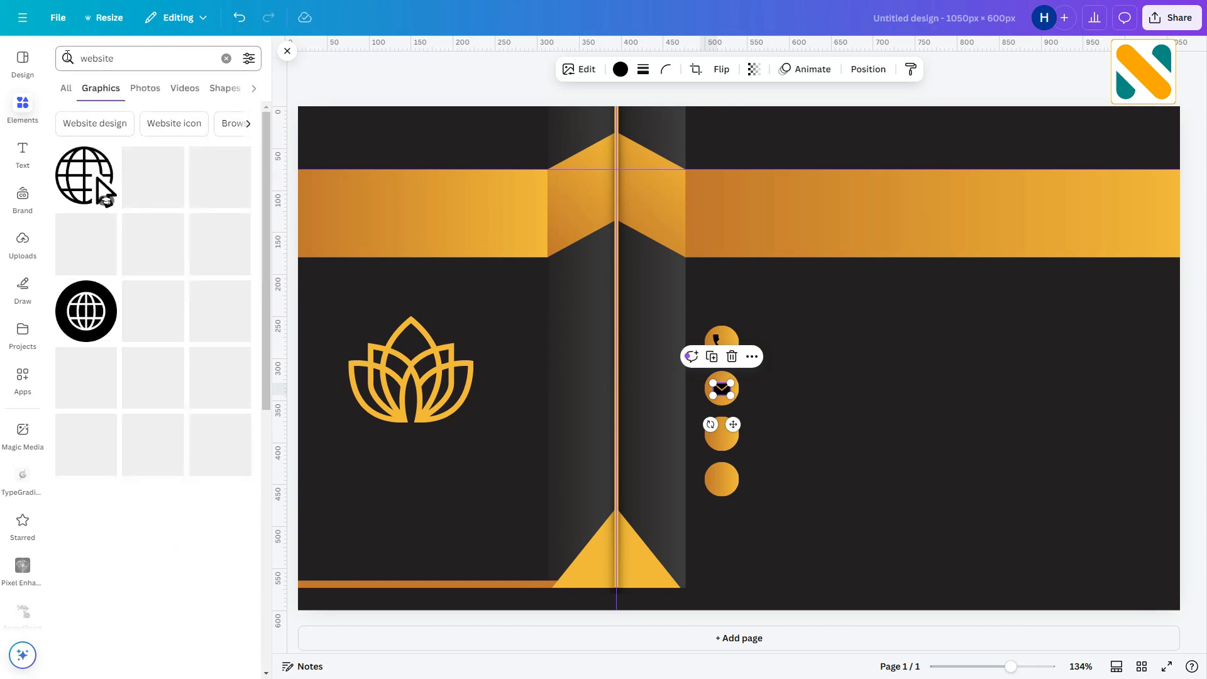
left_click(201, 239)
left_click_drag(836, 258, 734, 451)
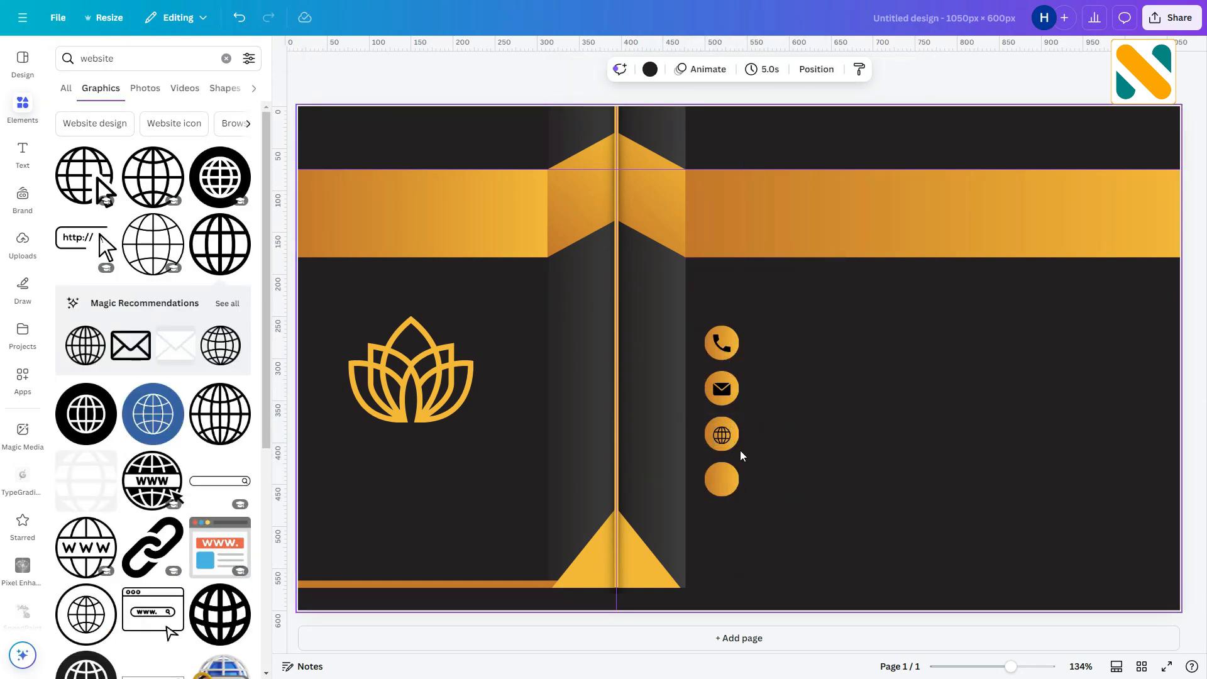
Add a black location pin from a 'location' search and fit it into the fourth gold circle.
left_click(67, 57)
type("location")
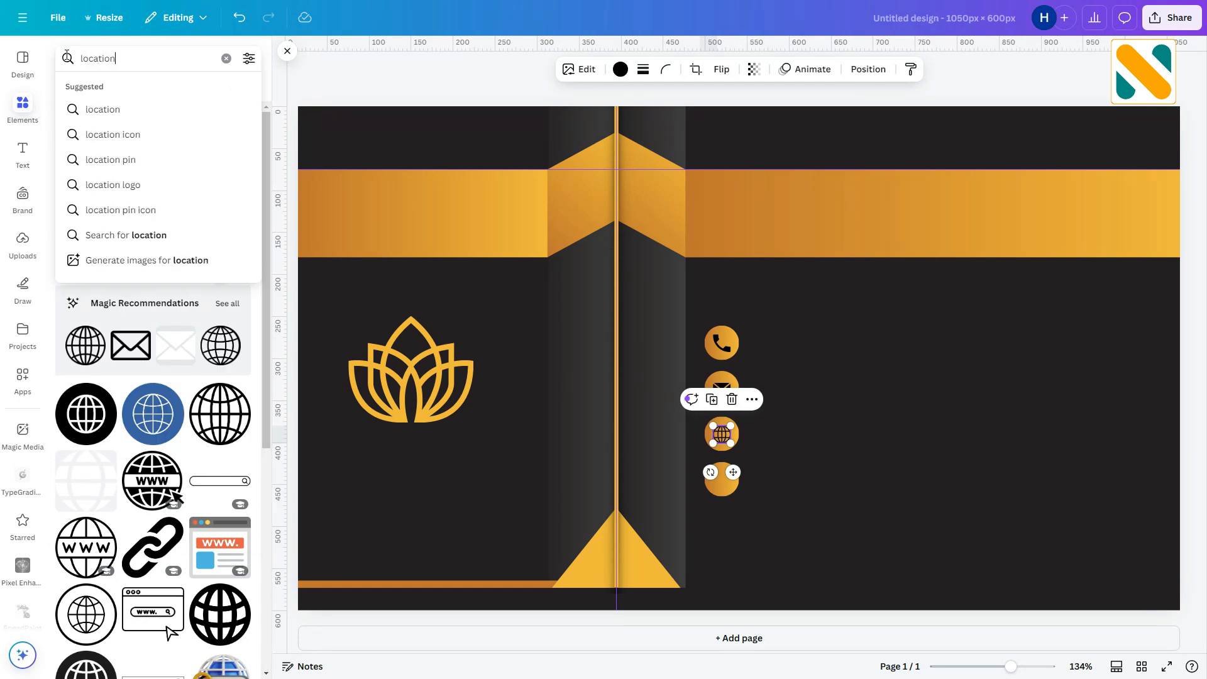
key("Return")
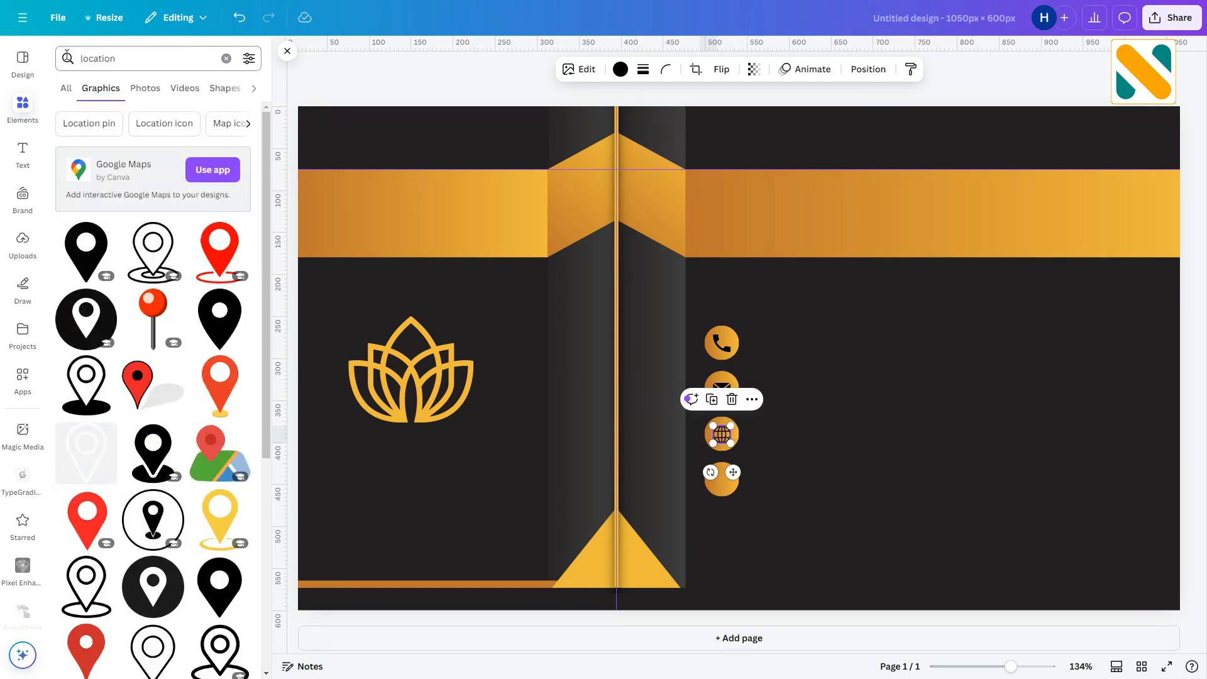
left_click(74, 244)
left_click_drag(672, 262, 791, 443)
left_click_drag(811, 487, 728, 491)
left_click(810, 476)
left_click(723, 484)
left_click(826, 443)
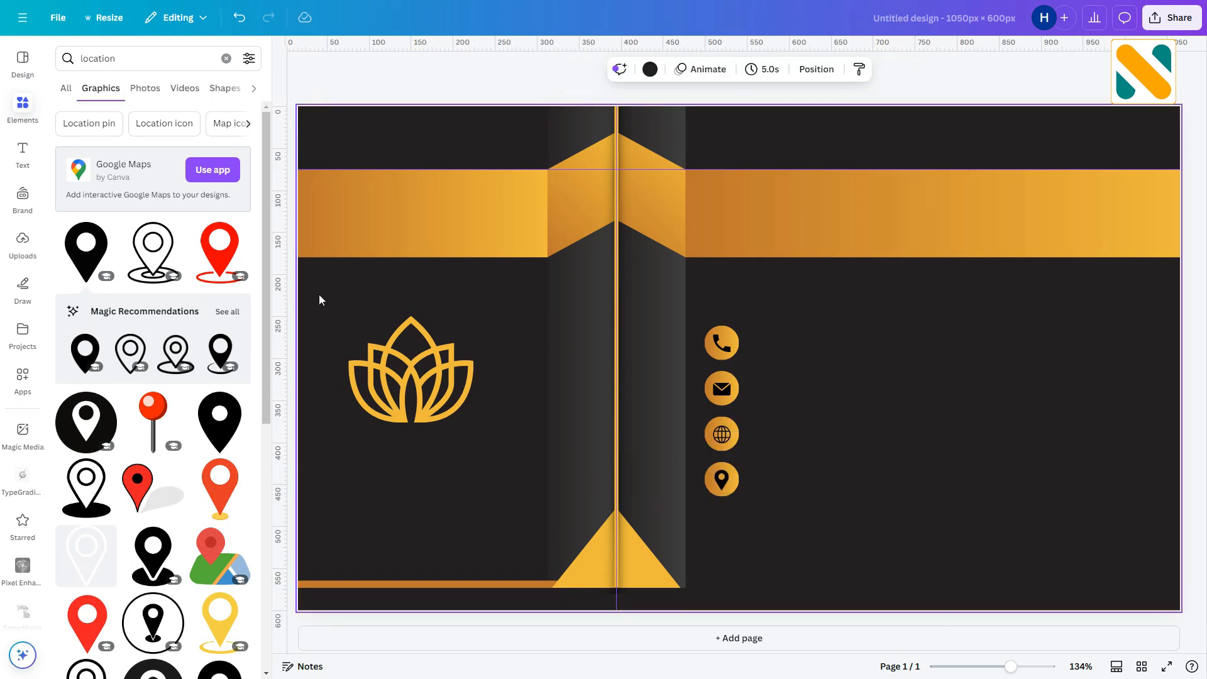
left_click(23, 152)
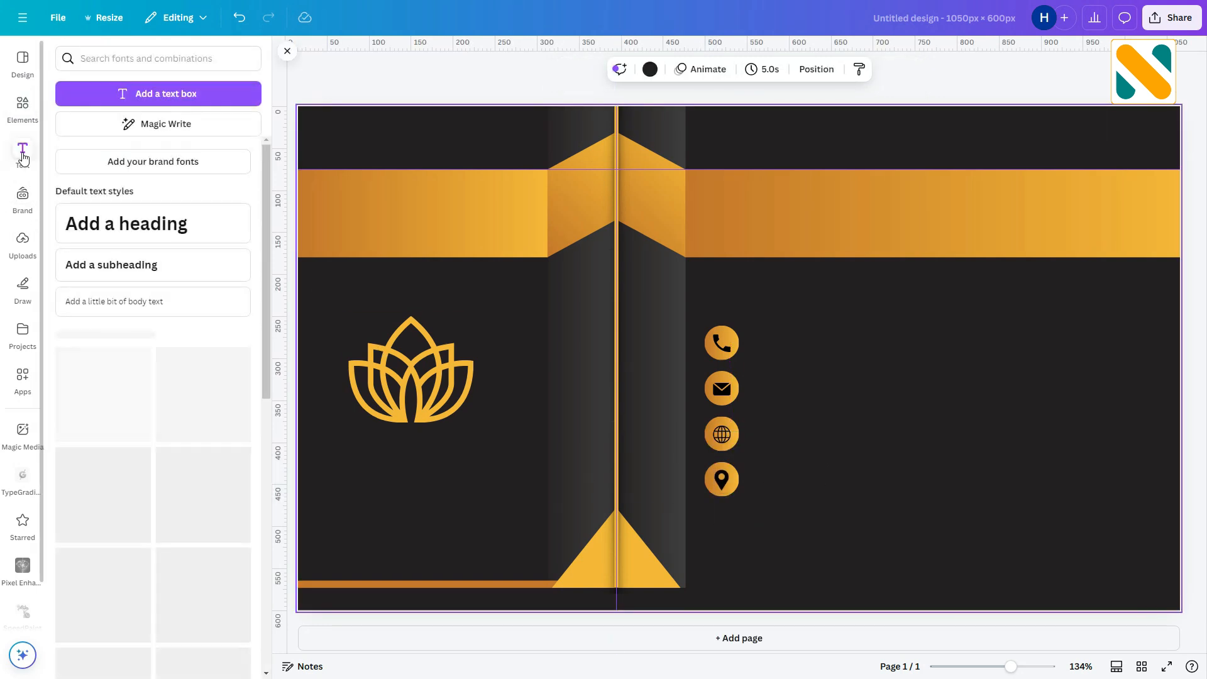
Add a 'Company Name' subheading, move it under the lotus logo and shrink it to fit.
left_click(102, 267)
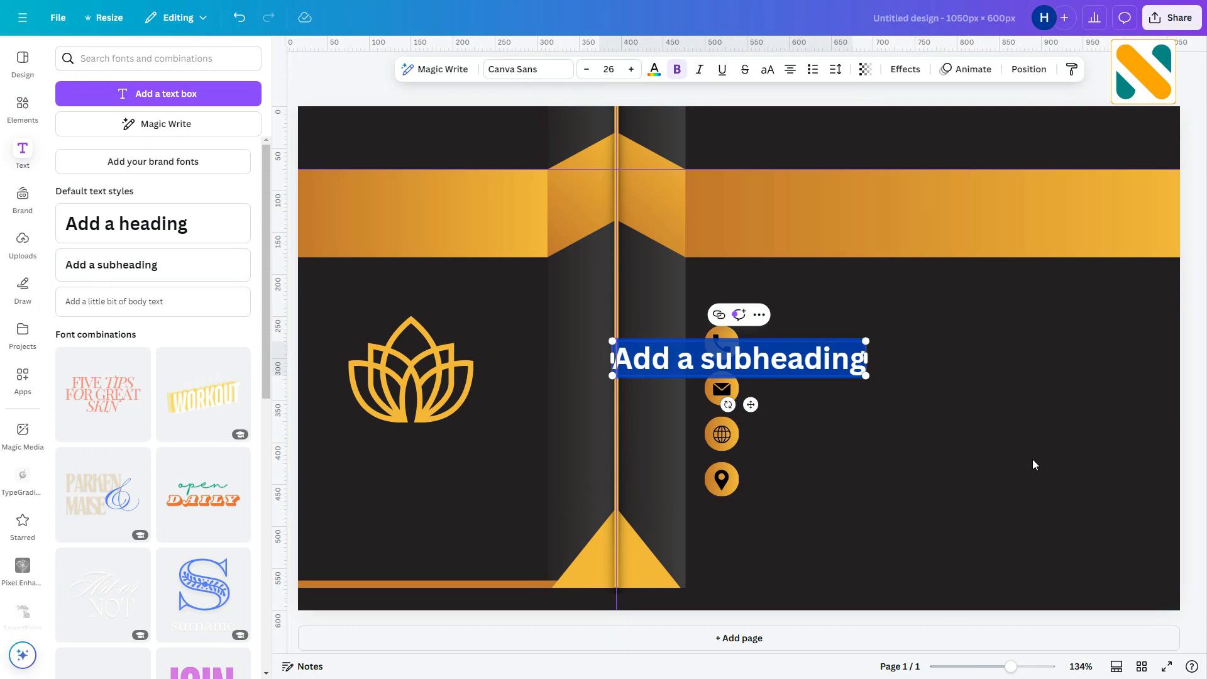
type("Company Name")
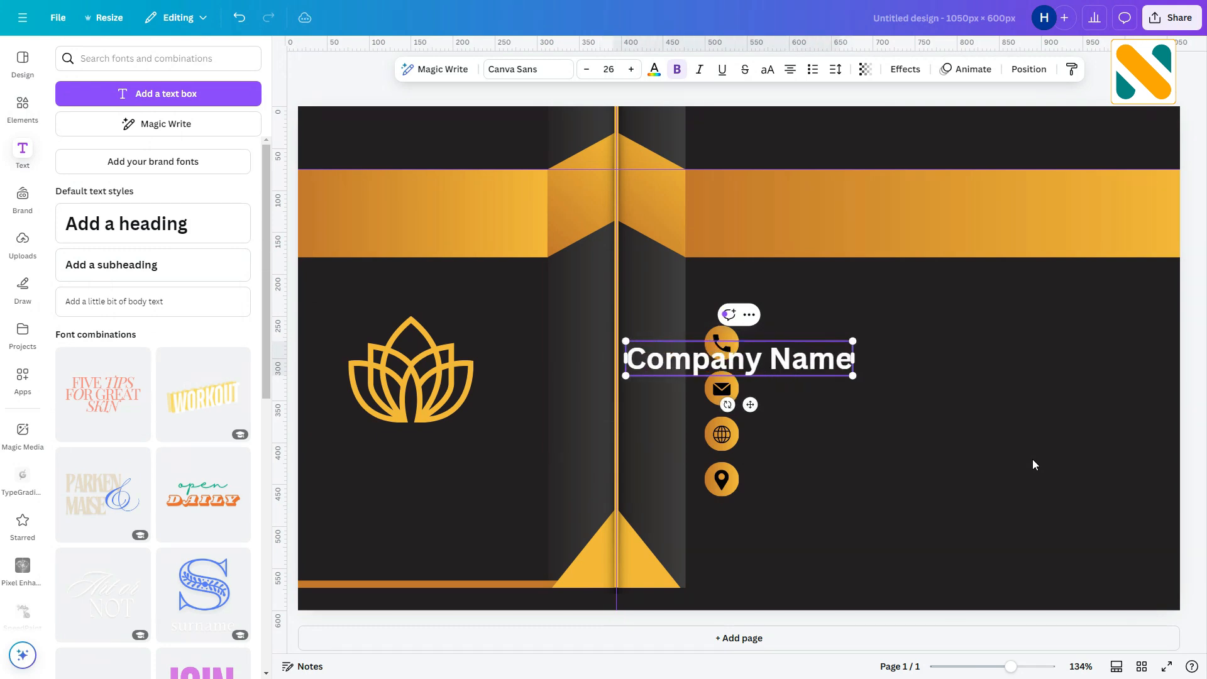
left_click(970, 448)
left_click_drag(751, 364, 474, 457)
left_click_drag(575, 435, 470, 434)
left_click(654, 69)
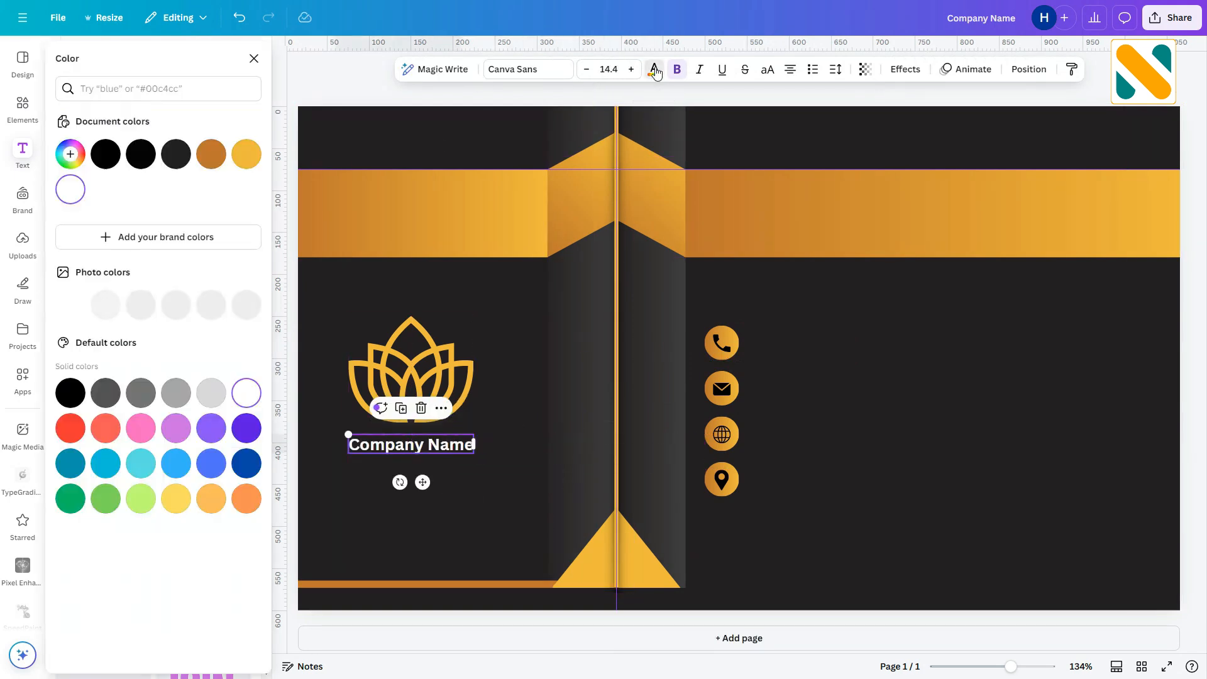
Make the company name gold, Sansation font, all capitals, and slightly smaller.
left_click(246, 154)
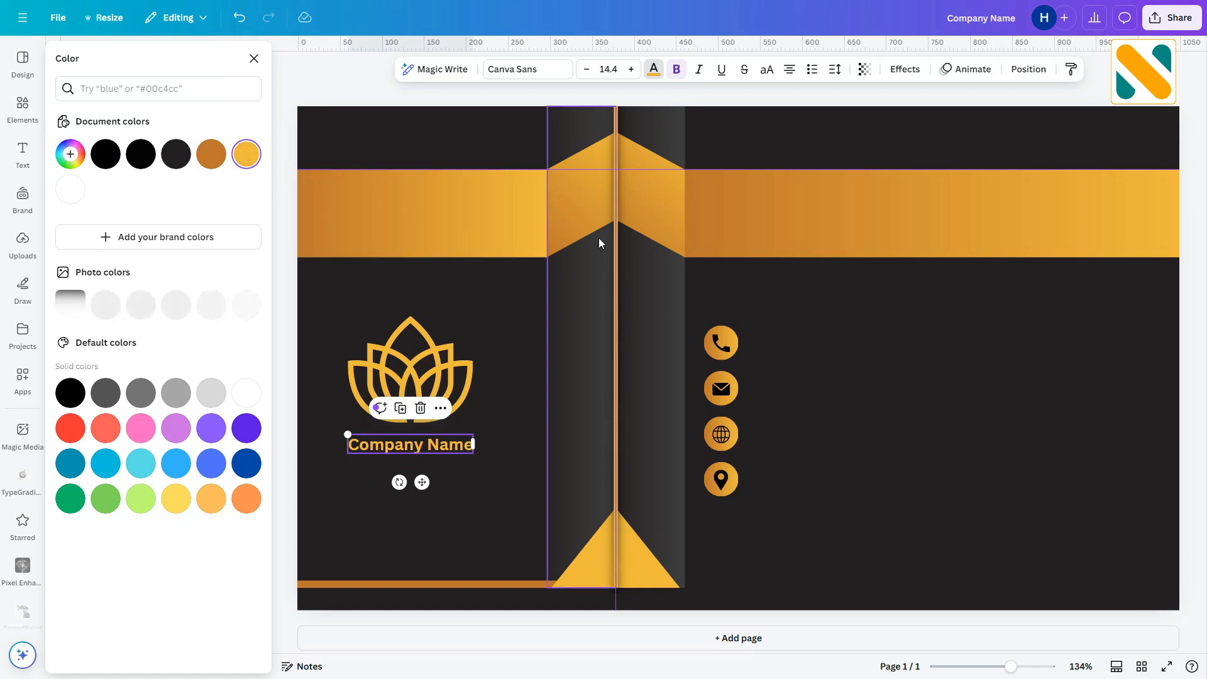
left_click(519, 71)
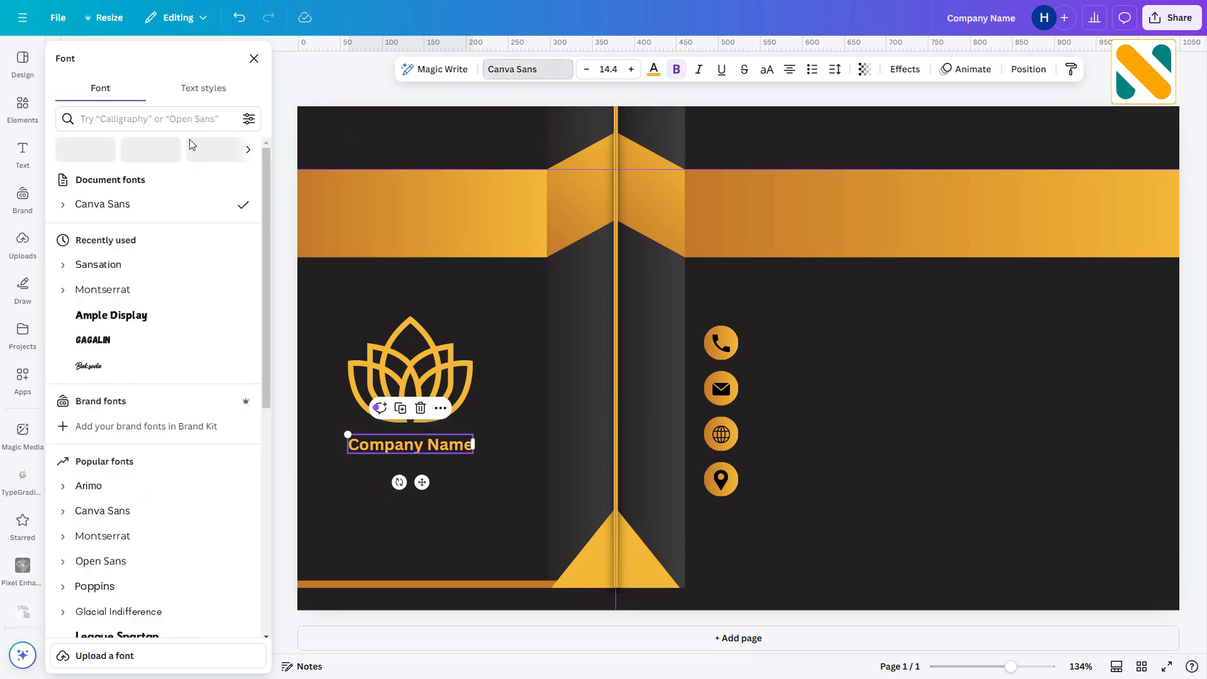
left_click(162, 118)
type("sansation")
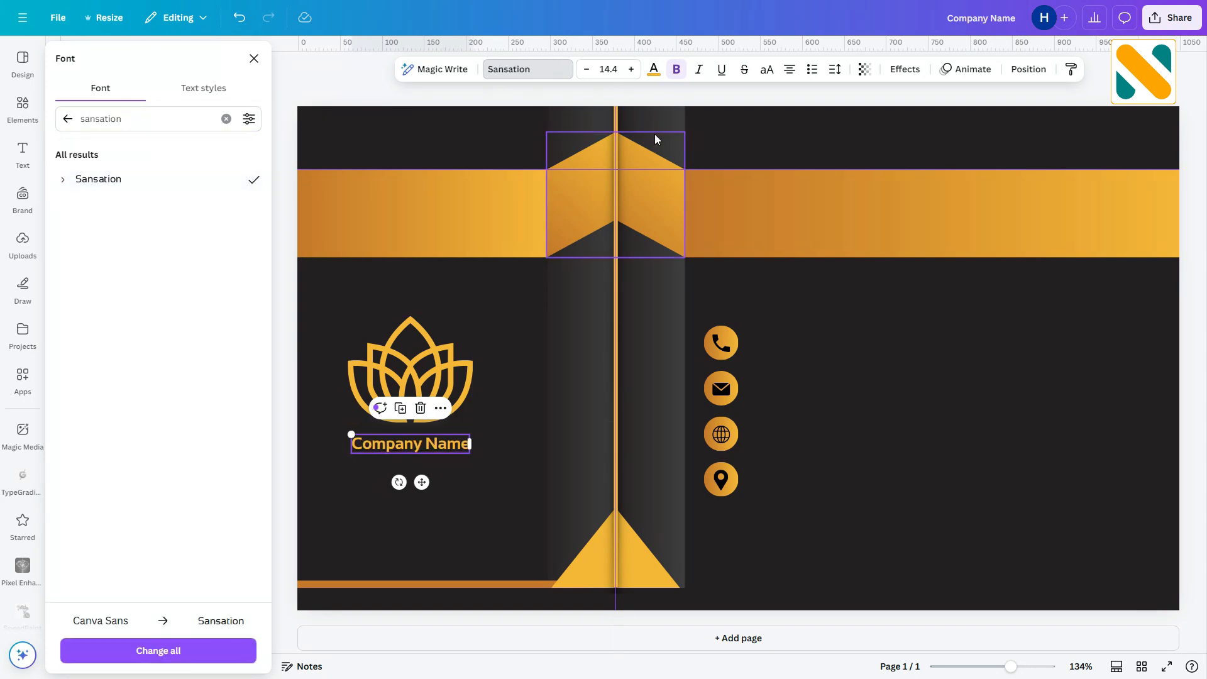
left_click(766, 69)
left_click(442, 451)
left_click(413, 446)
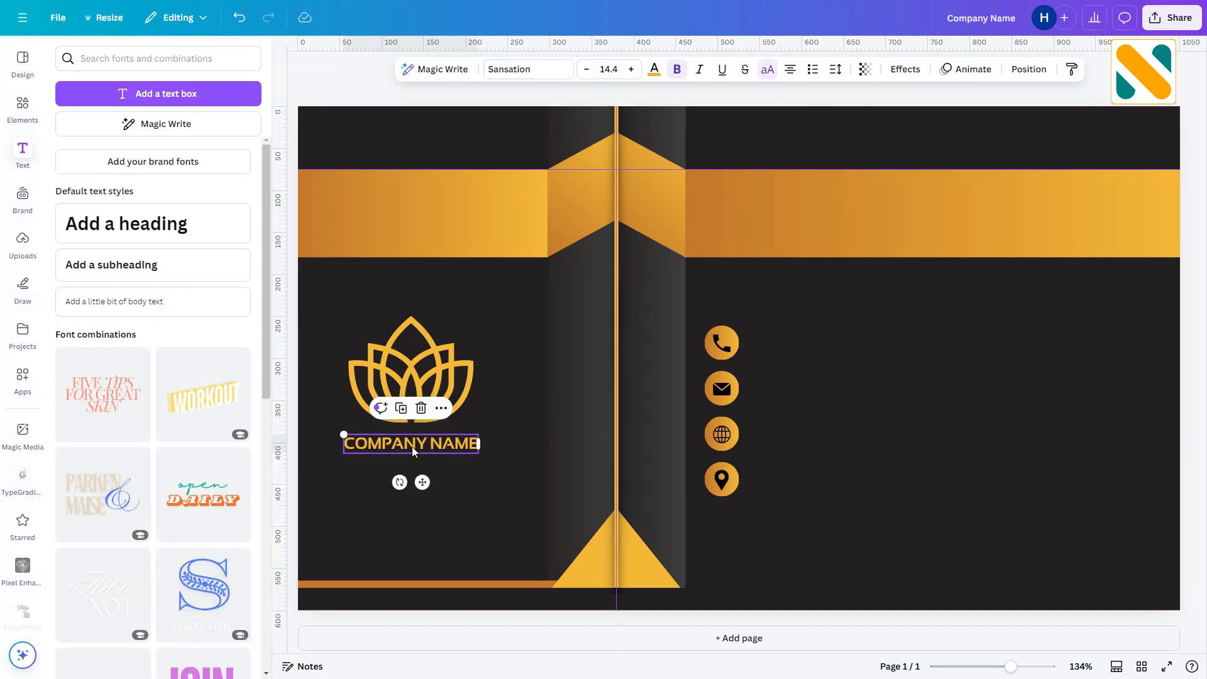
left_click_drag(477, 434, 473, 435)
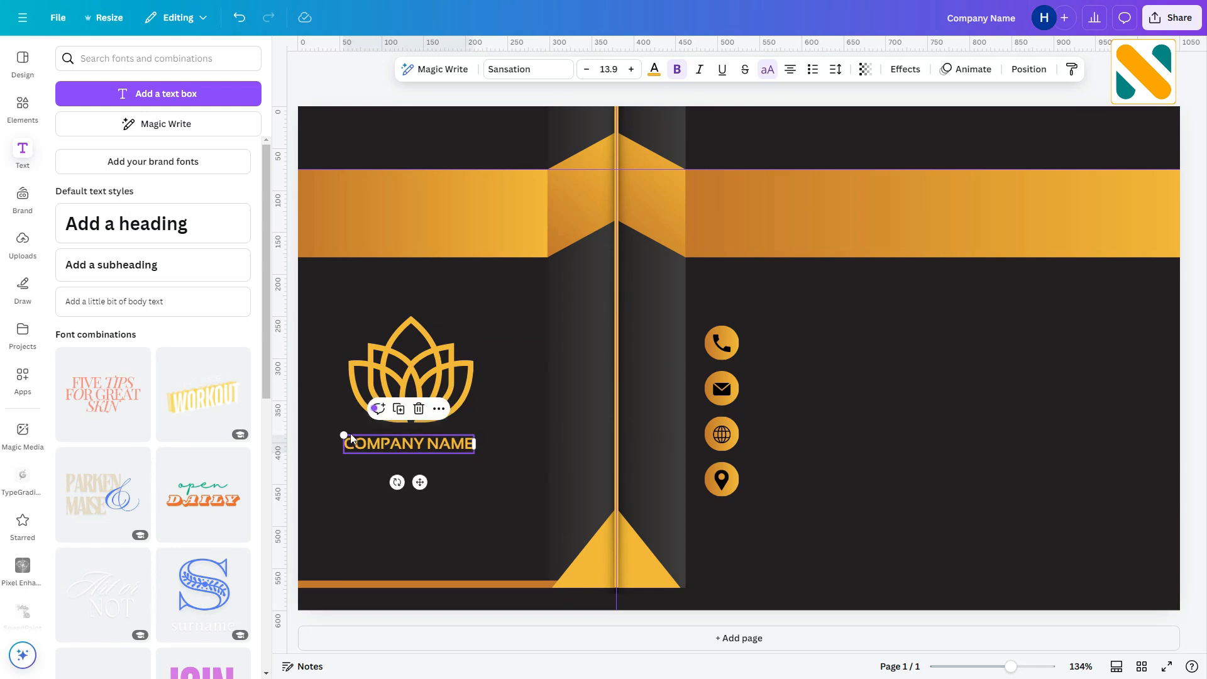
left_click_drag(351, 435, 353, 436)
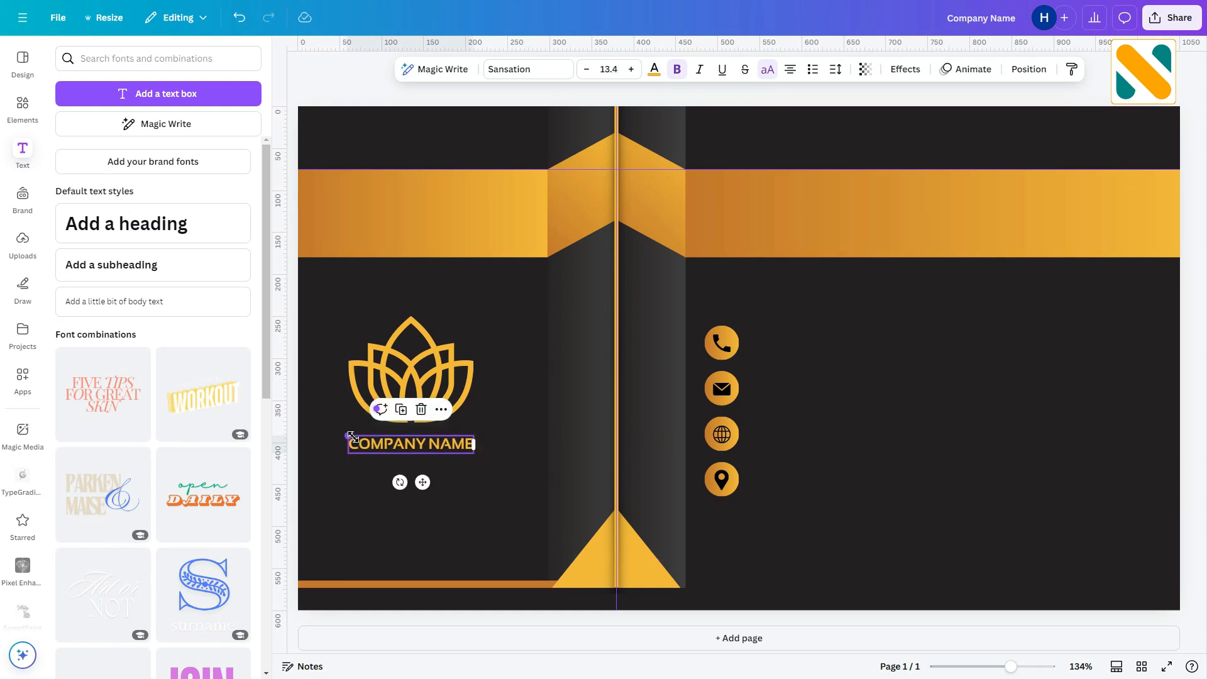
left_click(462, 520)
left_click(439, 449)
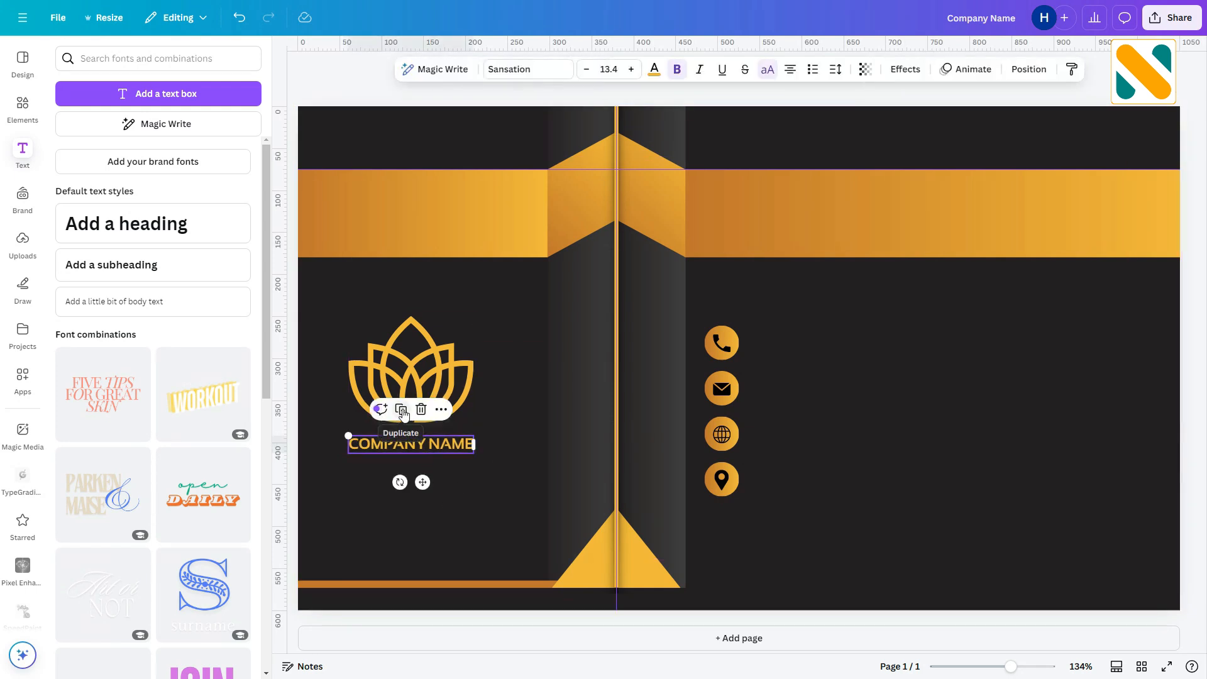
Duplicate the company name beside the phone icon and replace it with a placeholder phone number.
key("ctrl+d")
left_click_drag(427, 459, 818, 344)
key("BackSpace")
type("+192900000000")
left_click(862, 399)
left_click_drag(800, 343, 796, 341)
left_click(828, 379)
left_click(803, 340)
Add a placeholder company e-mail line and a COMPANYWEBSITE.COM line beside their icons.
left_click(799, 306)
double_click(793, 387)
type("COM")
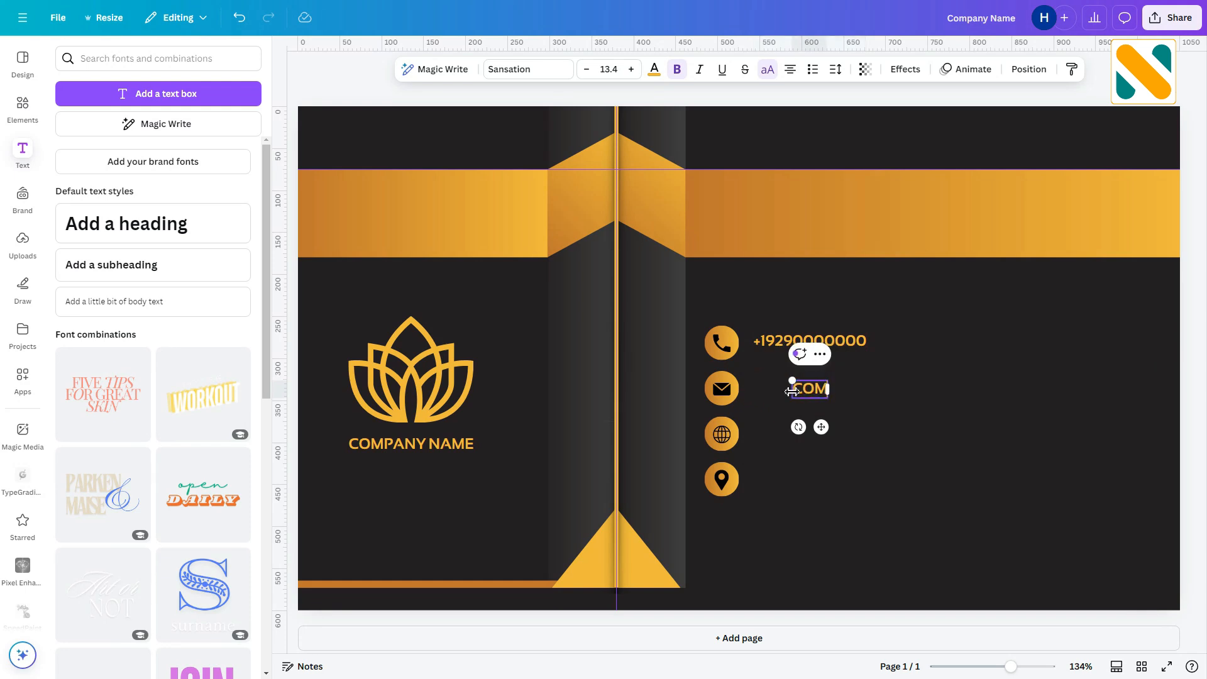
type("PANYMAIL@GMAIL.COM")
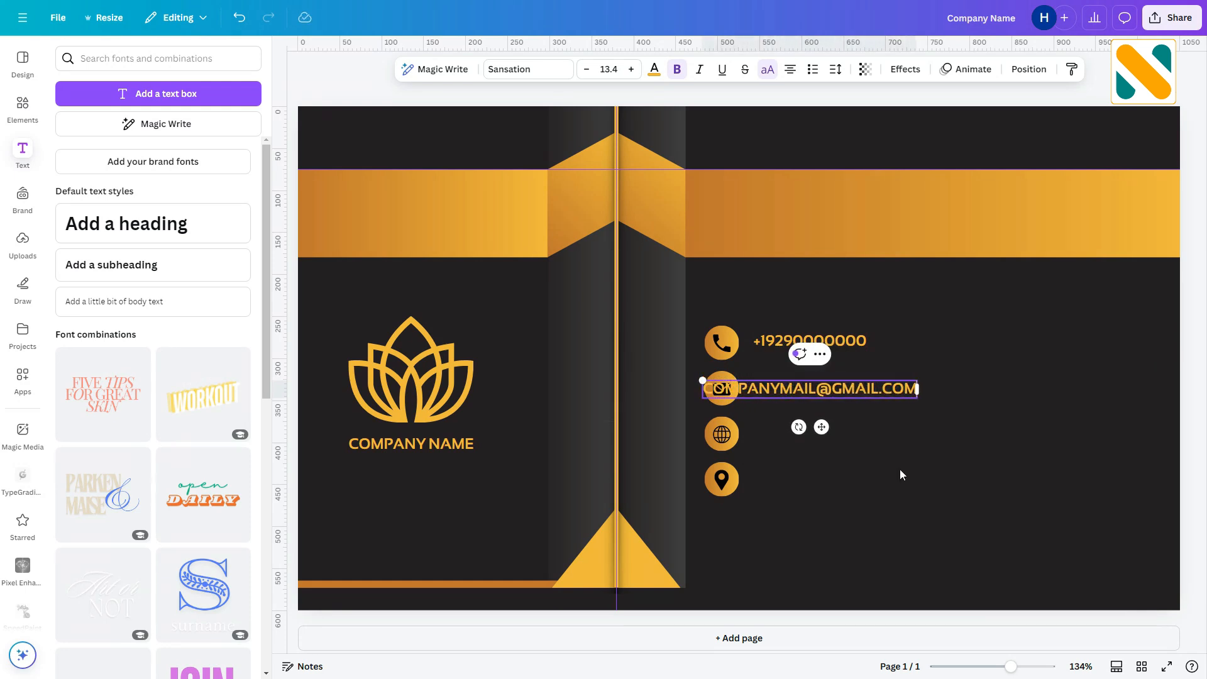
left_click_drag(817, 388, 830, 430)
left_click(851, 496)
left_click(849, 389)
left_click(850, 354)
double_click(830, 433)
type("COMPANYWEBSITE.COM")
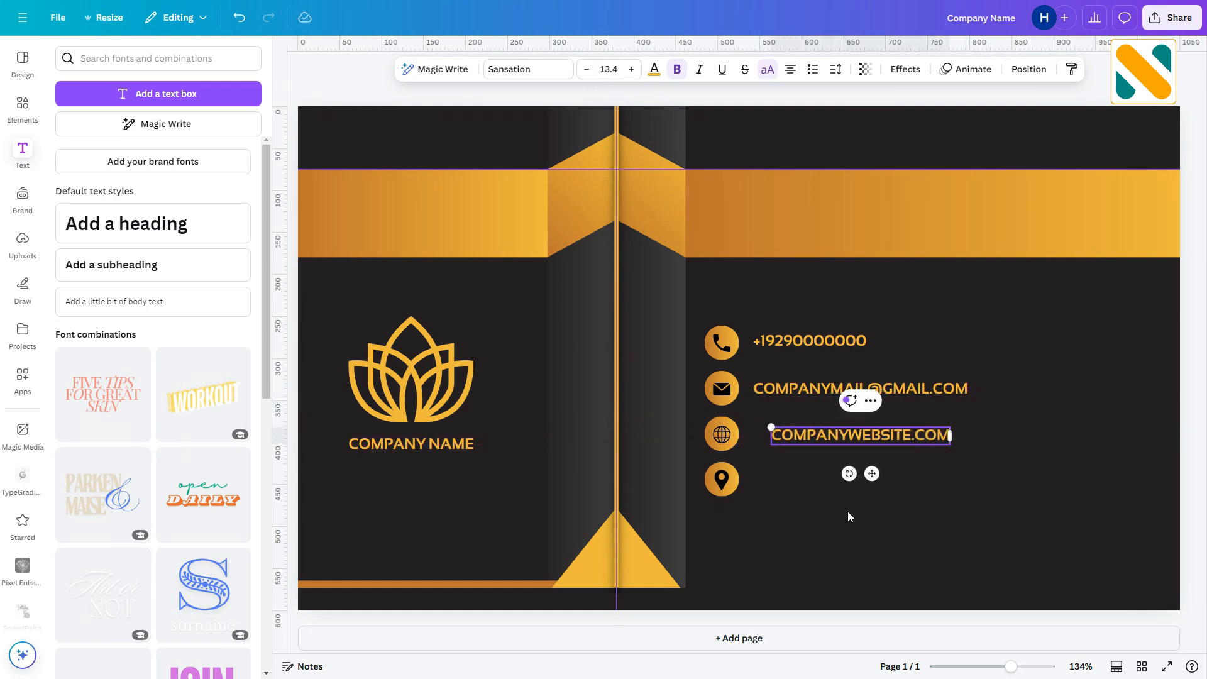
left_click_drag(809, 440, 789, 438)
Duplicate the website line into the address row and type the company address placeholder.
key("ctrl+d")
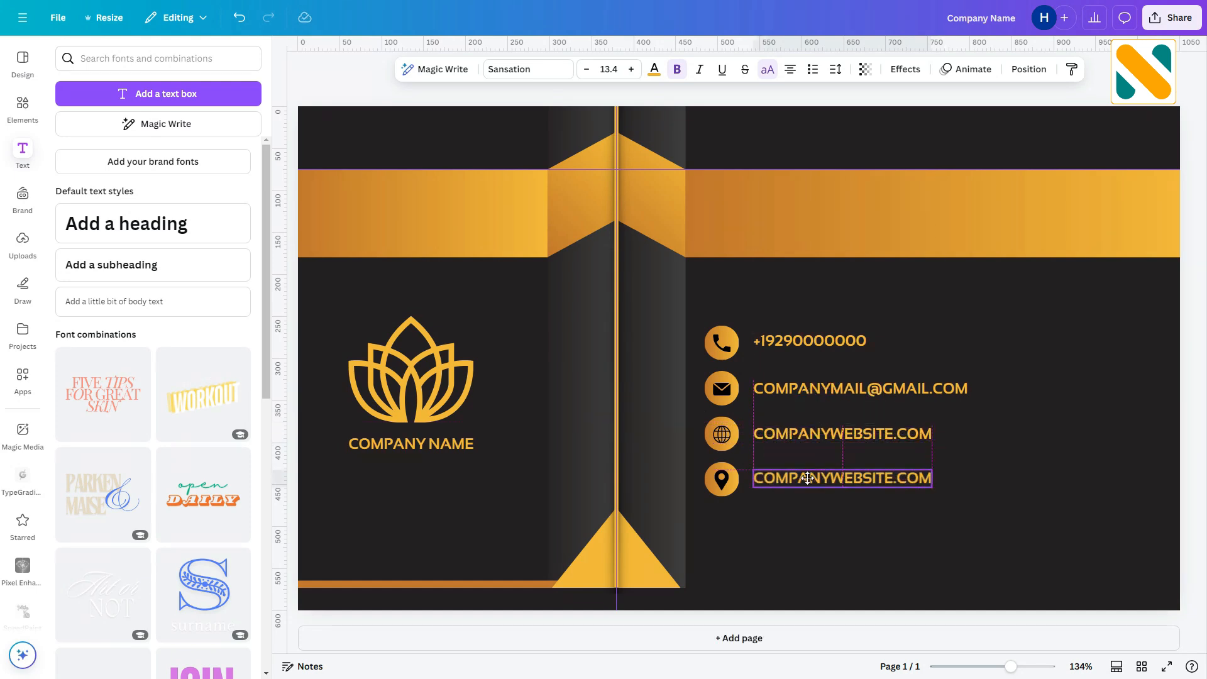
double_click(807, 480)
type("COMPANY ADDRESS")
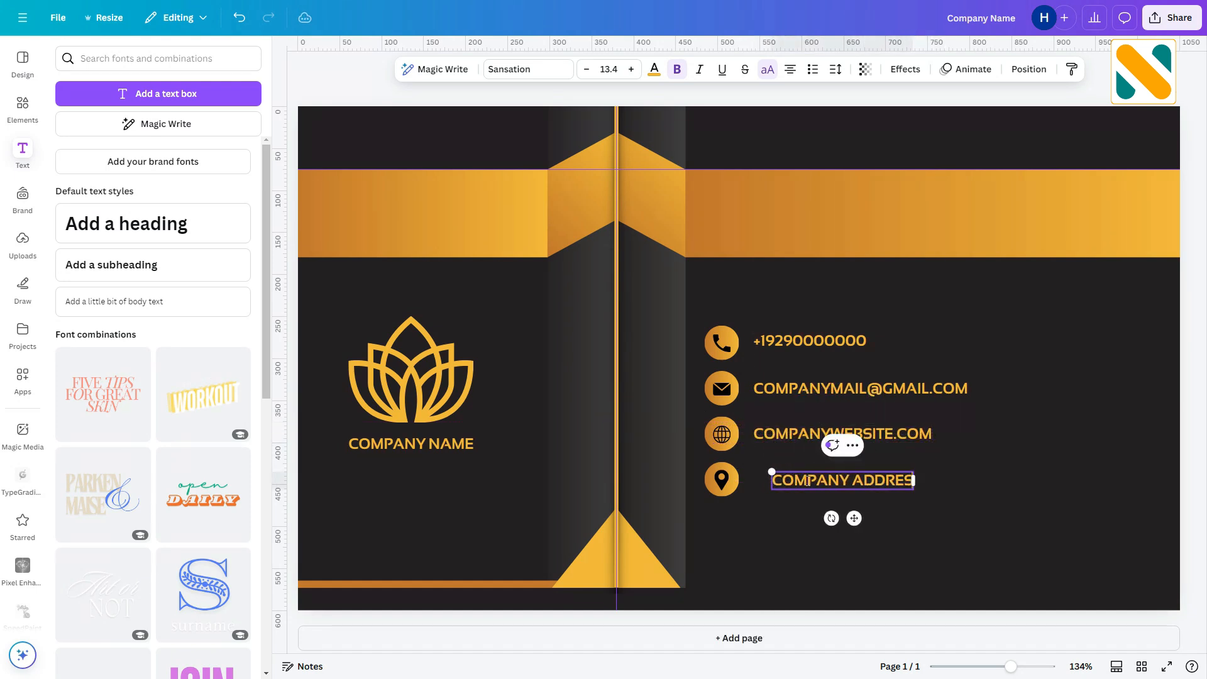
type(" 31800")
left_click(977, 622)
left_click_drag(761, 483, 772, 484)
Switch all four contact lines to lowercase and shift them left to align with the phone line.
left_click_drag(957, 516, 789, 338)
left_click(767, 70)
left_click(1032, 405)
left_click_drag(941, 500, 804, 396)
left_click_drag(845, 390, 829, 388)
left_click(880, 412)
left_click(862, 390)
key("Left")
key("Left")
key("Left")
key("Left")
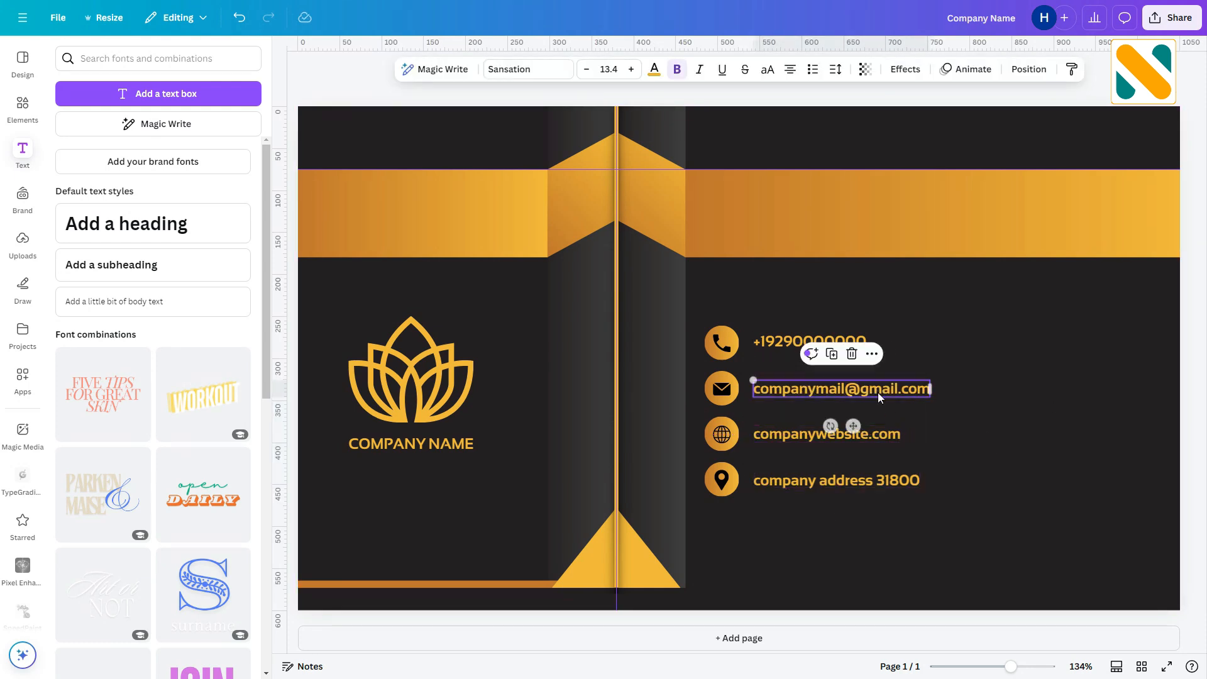
left_click(893, 411)
left_click_drag(1010, 667, 1008, 669)
Raise the font size of all four contact lines to 15.4.
left_click_drag(895, 545, 759, 342)
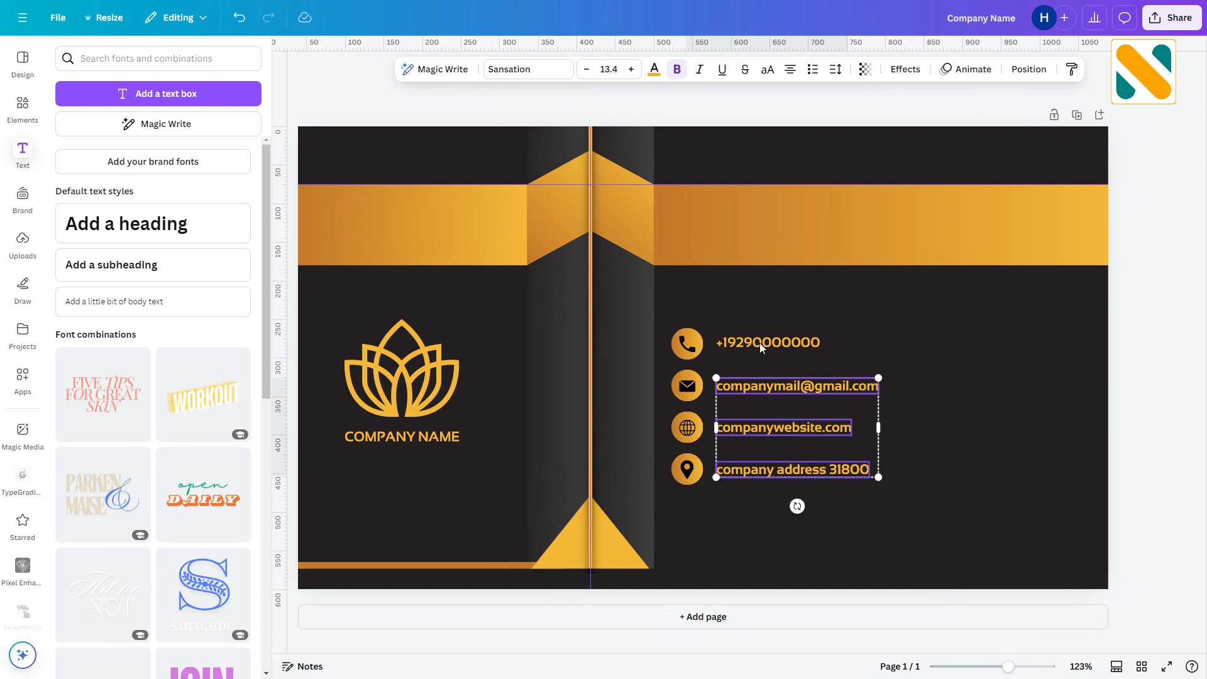
left_click(629, 69)
left_click(629, 69)
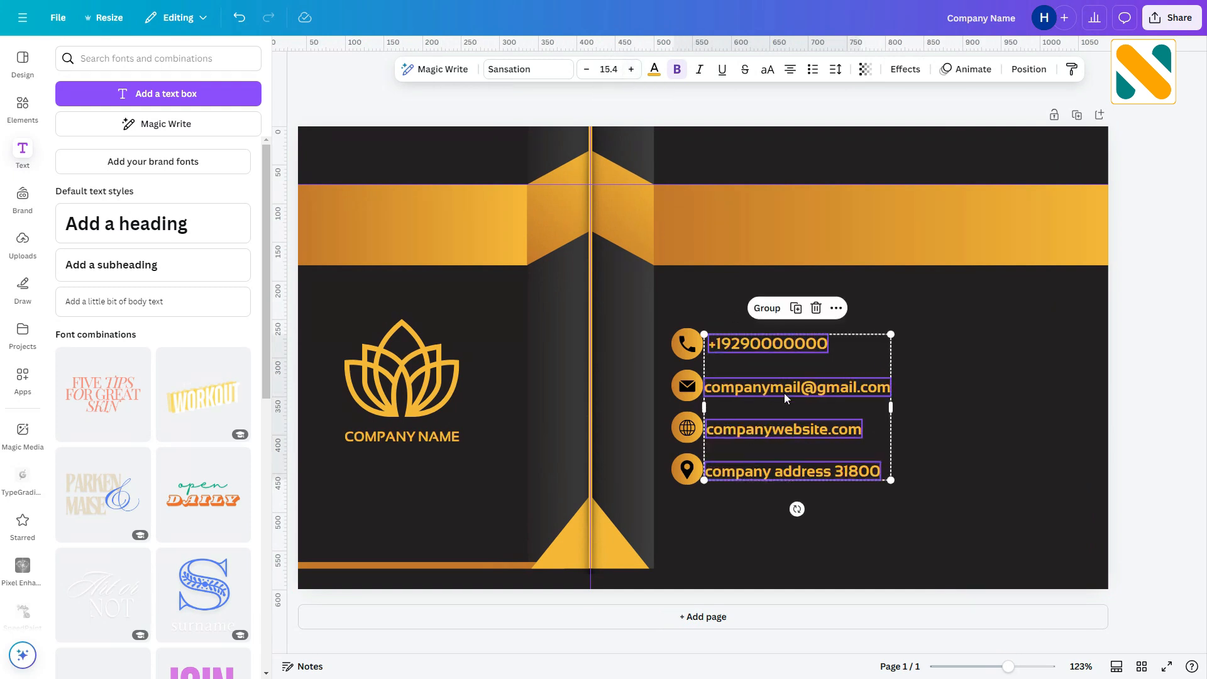
Nudge the address and website lines up and left so all contact lines align.
left_click(777, 339)
left_click(839, 392)
left_click(955, 440)
left_click(856, 473)
key("Up")
key("Up")
key("Up")
key("Left")
left_click(957, 466)
left_click(845, 430)
key("Up")
key("Up")
key("Up")
key("Up")
key("Left")
key("Left")
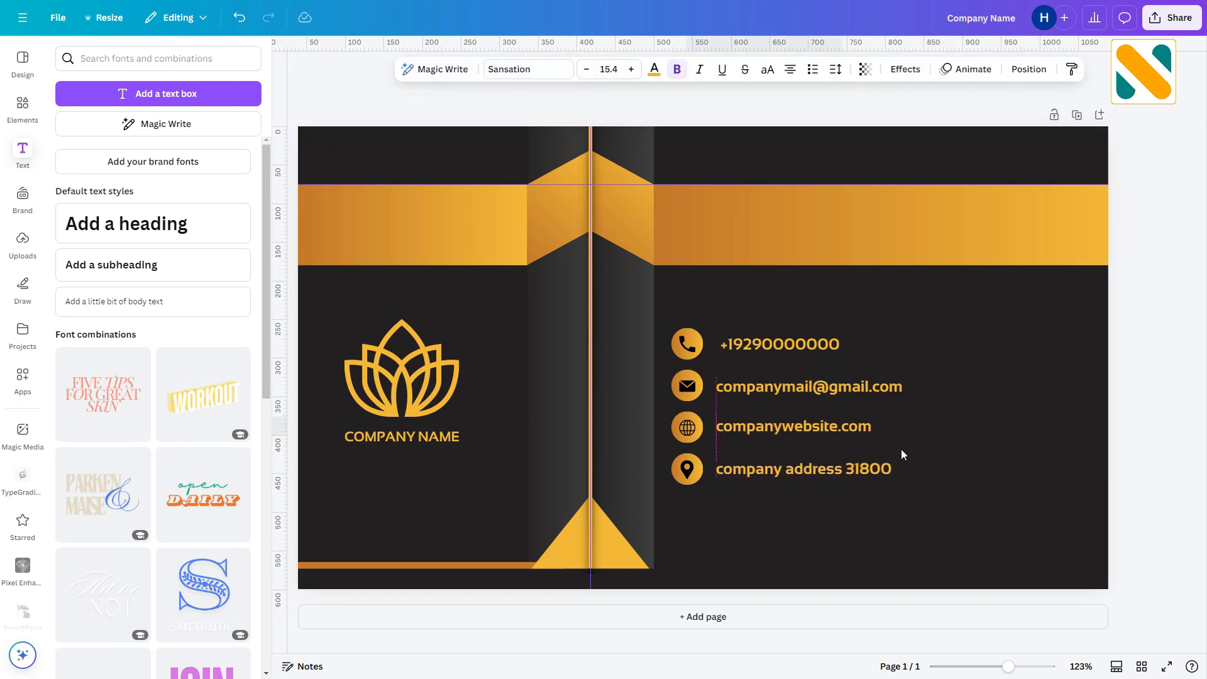
left_click(979, 546)
left_click_drag(1013, 667, 1000, 667)
left_click(424, 416)
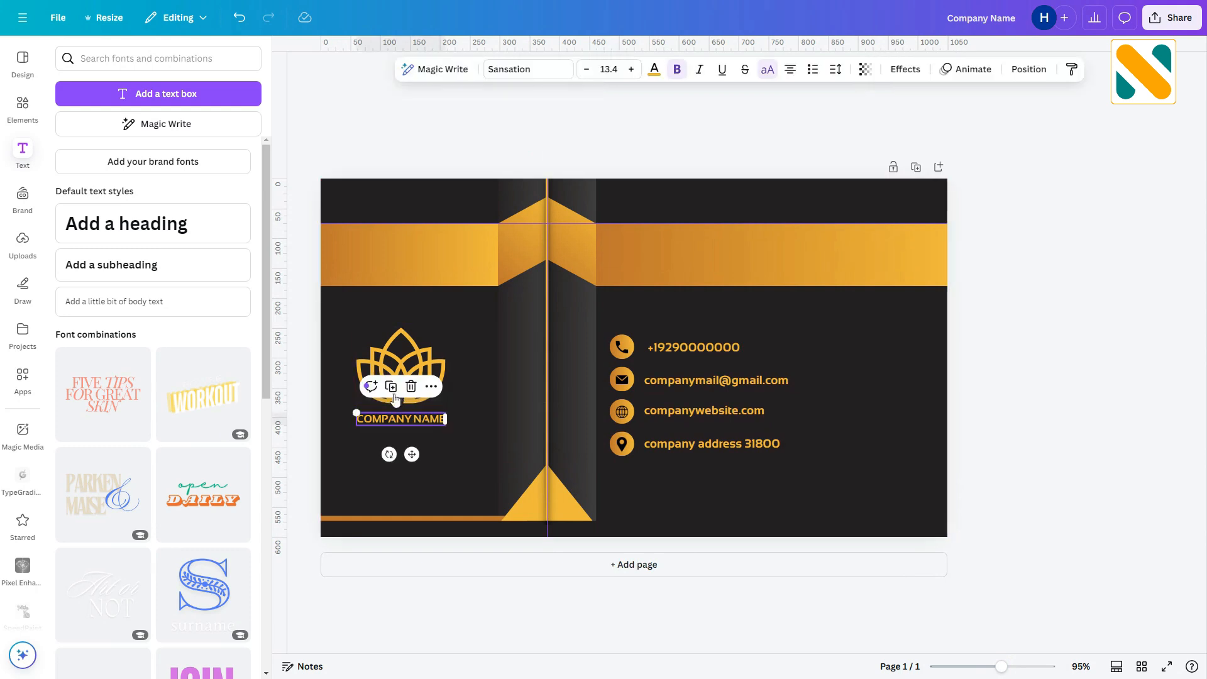
Copy the company name onto the gold ribbon, make it dark and retype it as 'YOUR NAME HERE'.
key("ctrl+d")
left_click_drag(432, 463, 697, 286)
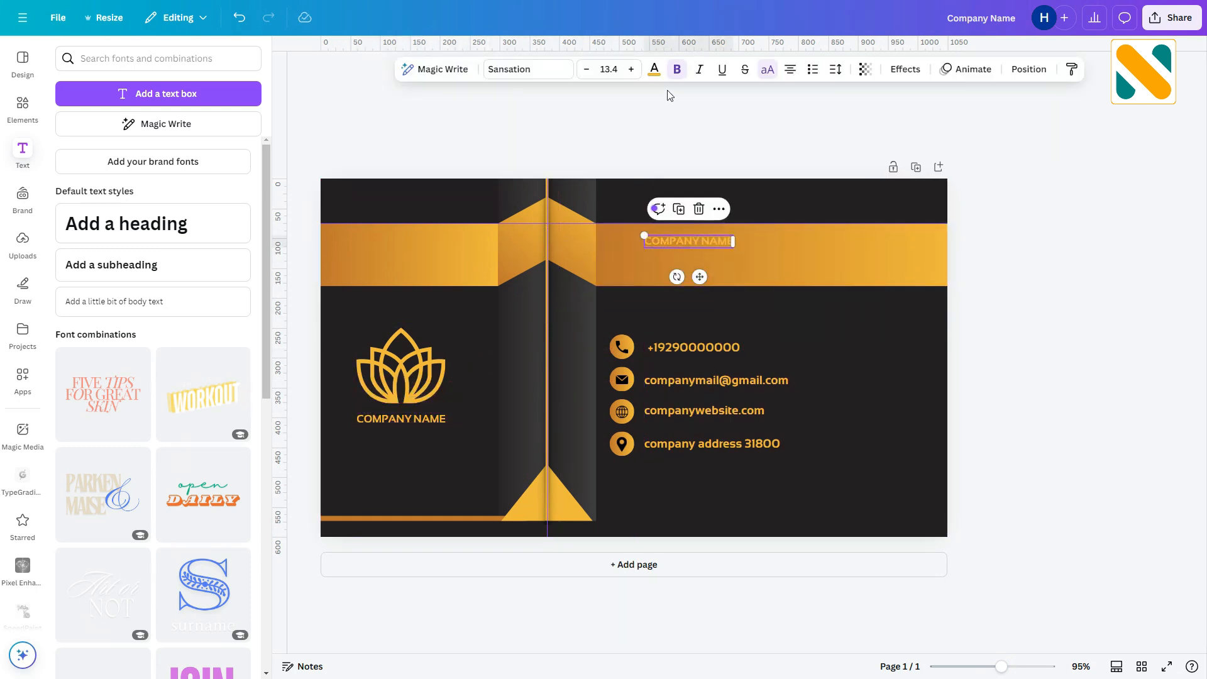
left_click(654, 73)
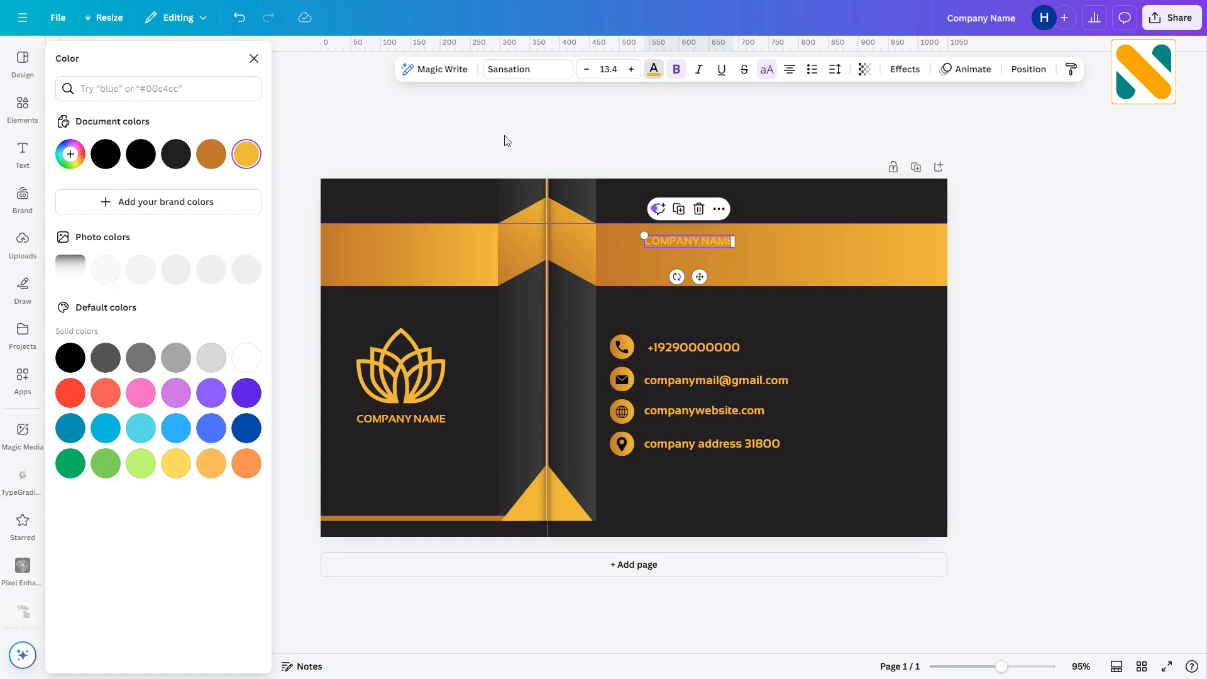
left_click(186, 154)
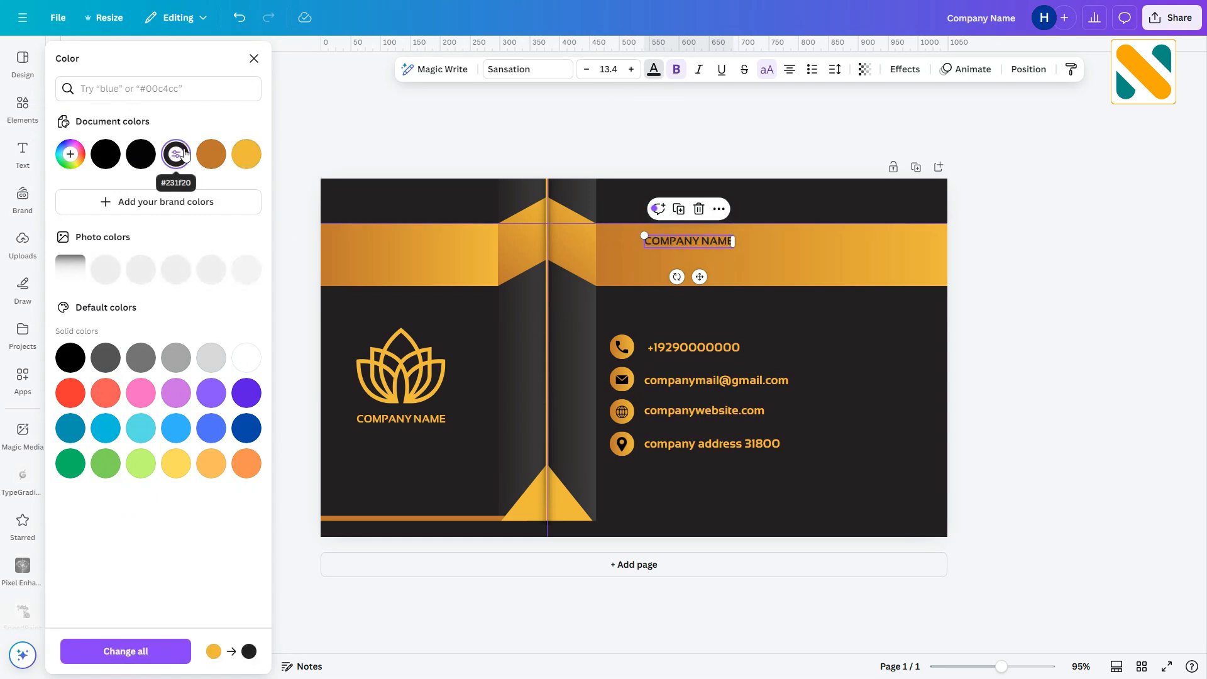
left_click(176, 154)
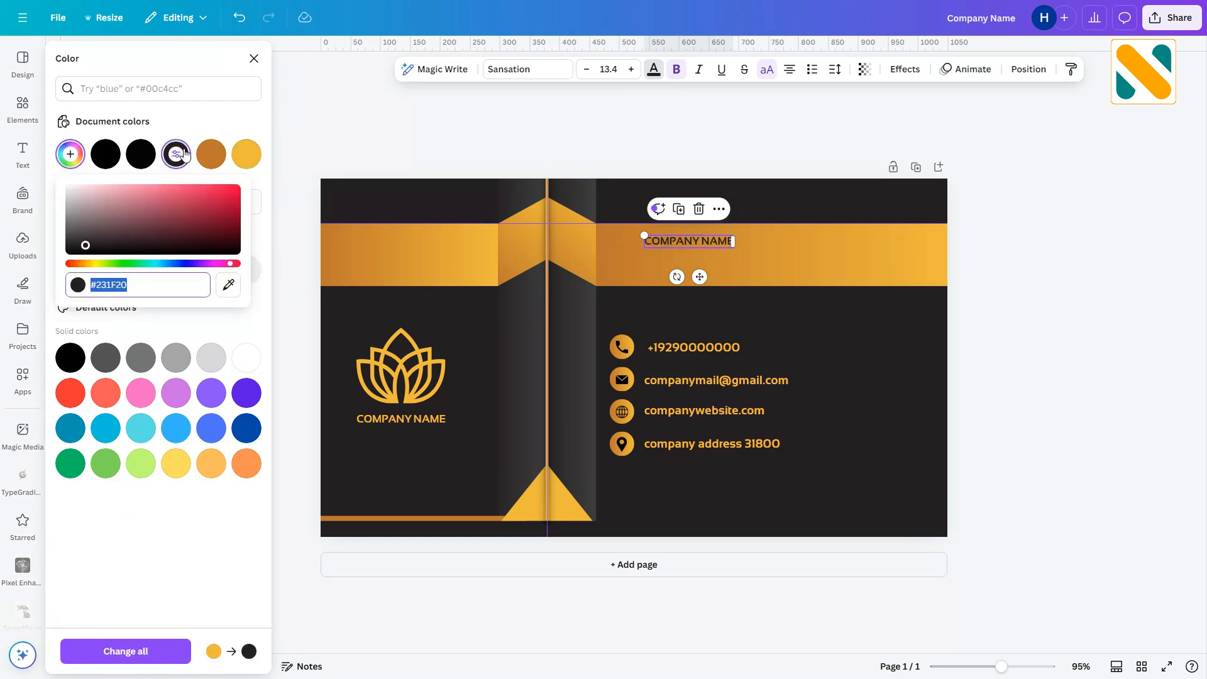
double_click(693, 241)
triple_click(694, 240)
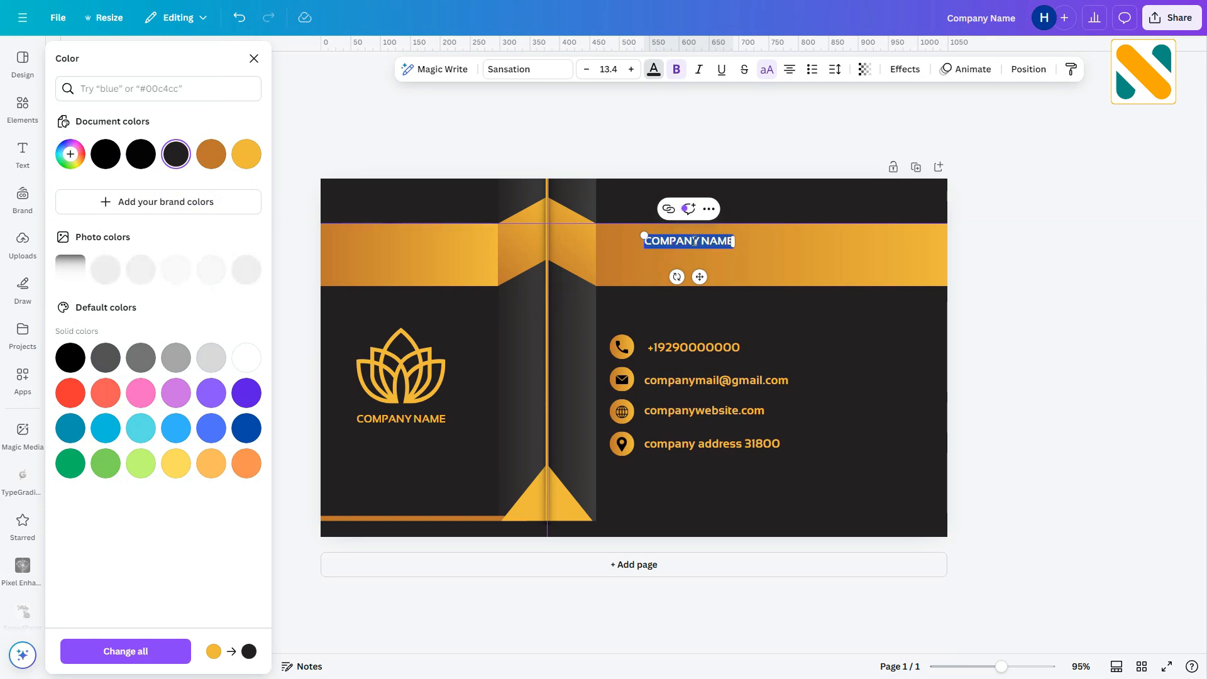
type("YOUR NAME")
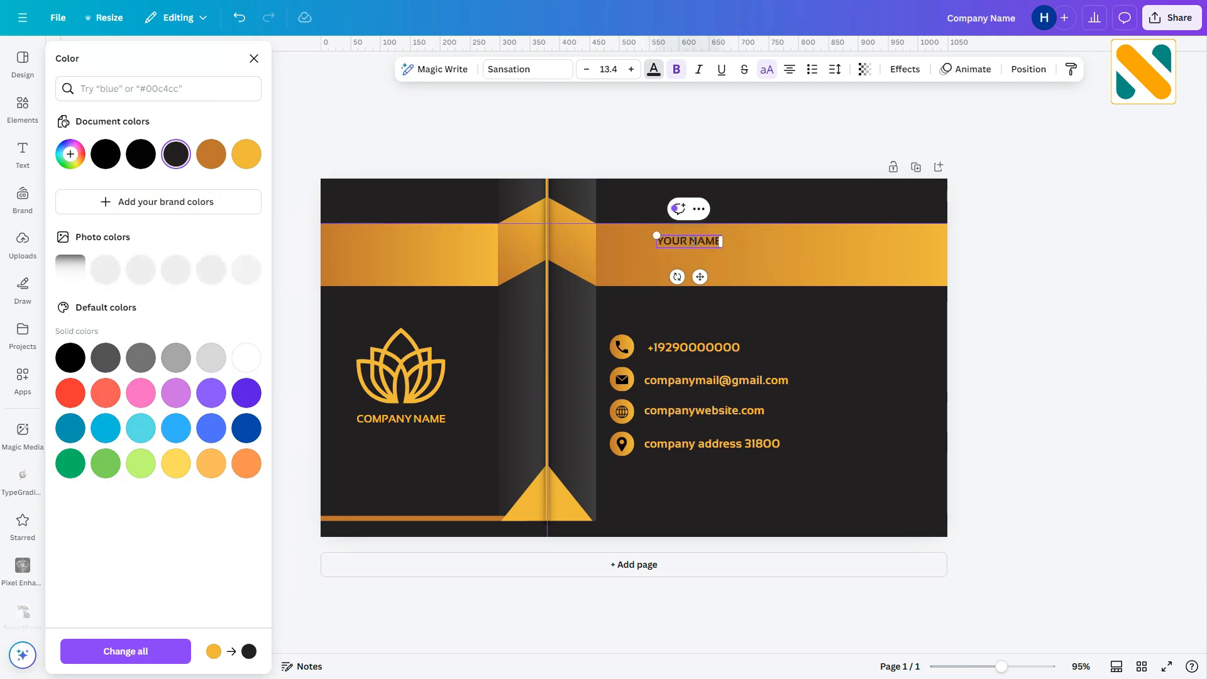
type(" HERE")
left_click(808, 329)
left_click(681, 242)
left_click_drag(681, 243, 817, 254)
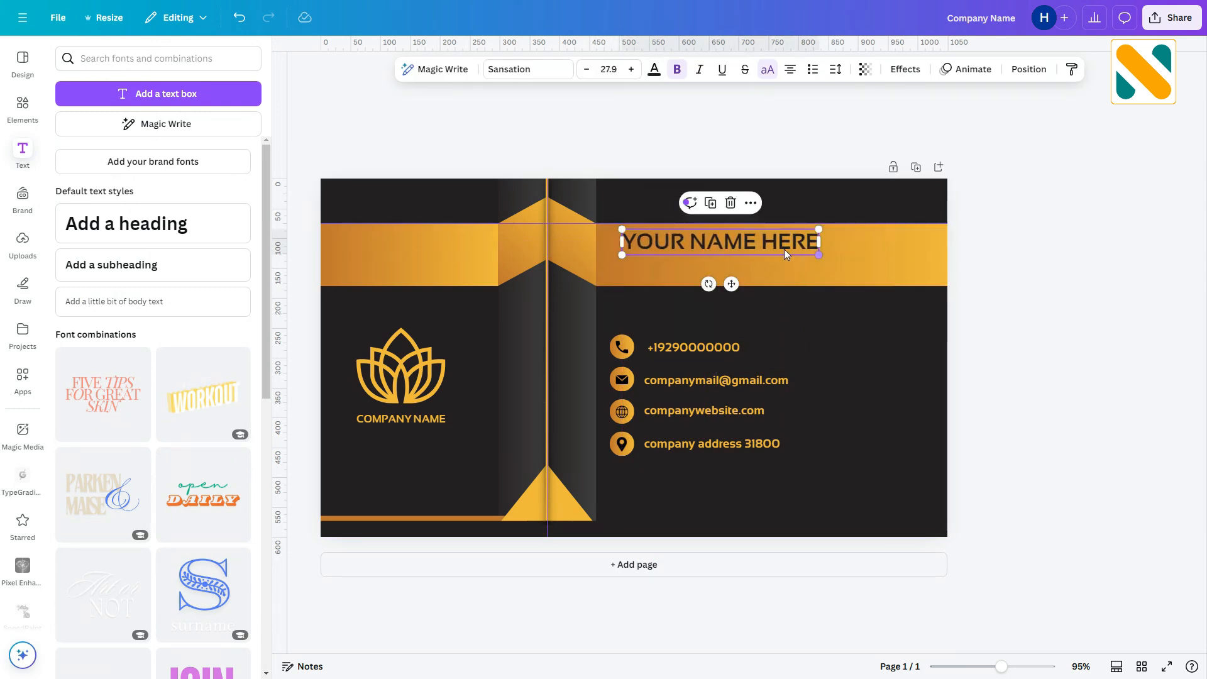
left_click_drag(739, 236, 710, 261)
Add a non-bold, mixed-case 'Your Designation' line at size 17.4 just under the name.
key("ctrl+d")
double_click(711, 261)
type("YOUR DESIGNATION")
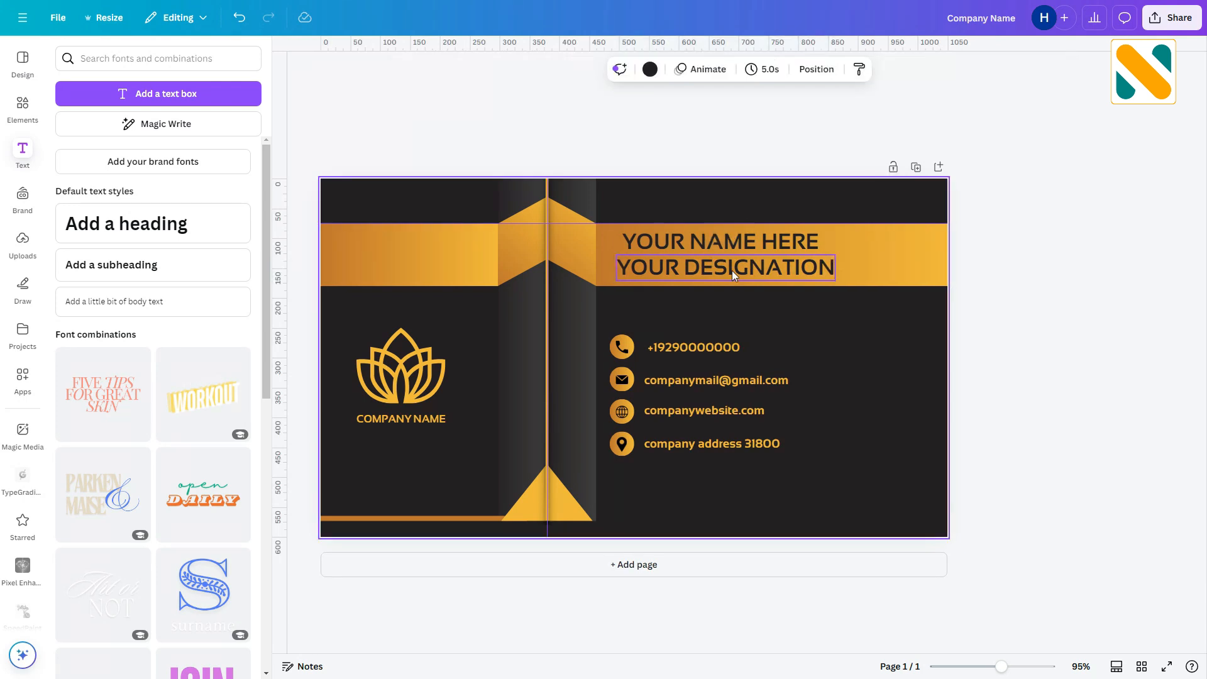
left_click(767, 69)
left_click(677, 70)
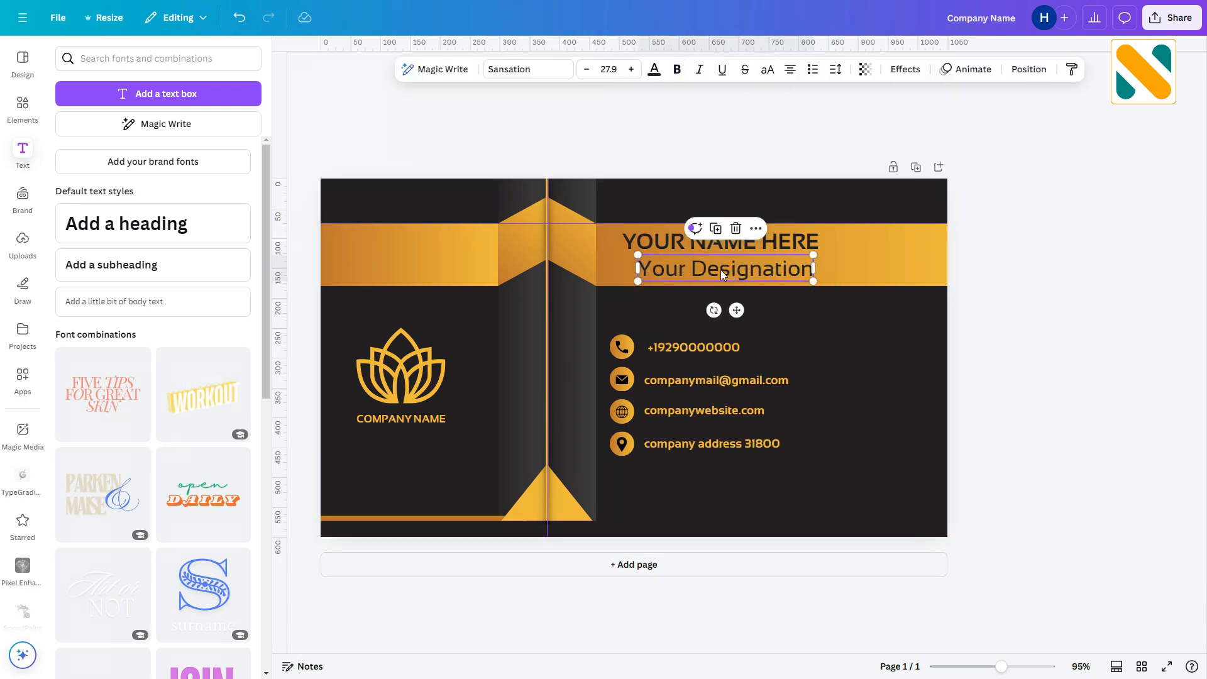
left_click_drag(802, 257, 736, 269)
left_click_drag(707, 270, 705, 260)
left_click(817, 346)
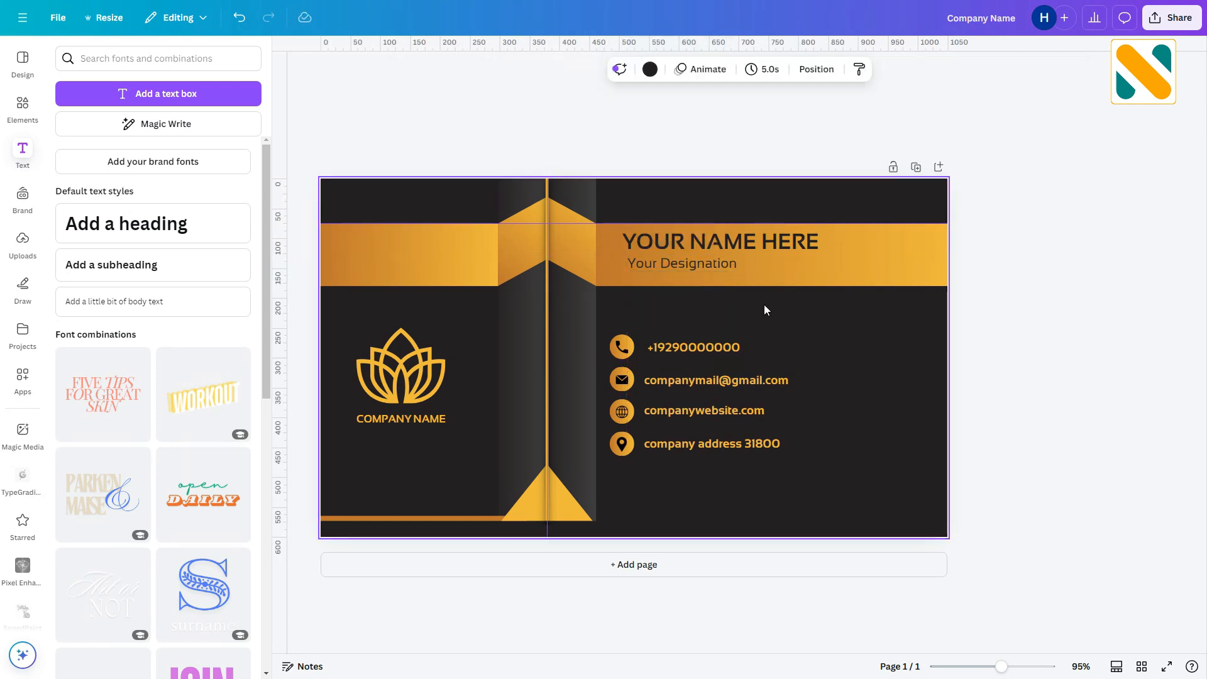
Nudge the YOUR NAME HERE and Your Designation text down slightly.
left_click(702, 252)
key("Down")
left_click(708, 269)
key("Down")
left_click(808, 328)
Set the email, website, address and phone contact lines to regular weight instead of bold.
left_click(730, 379)
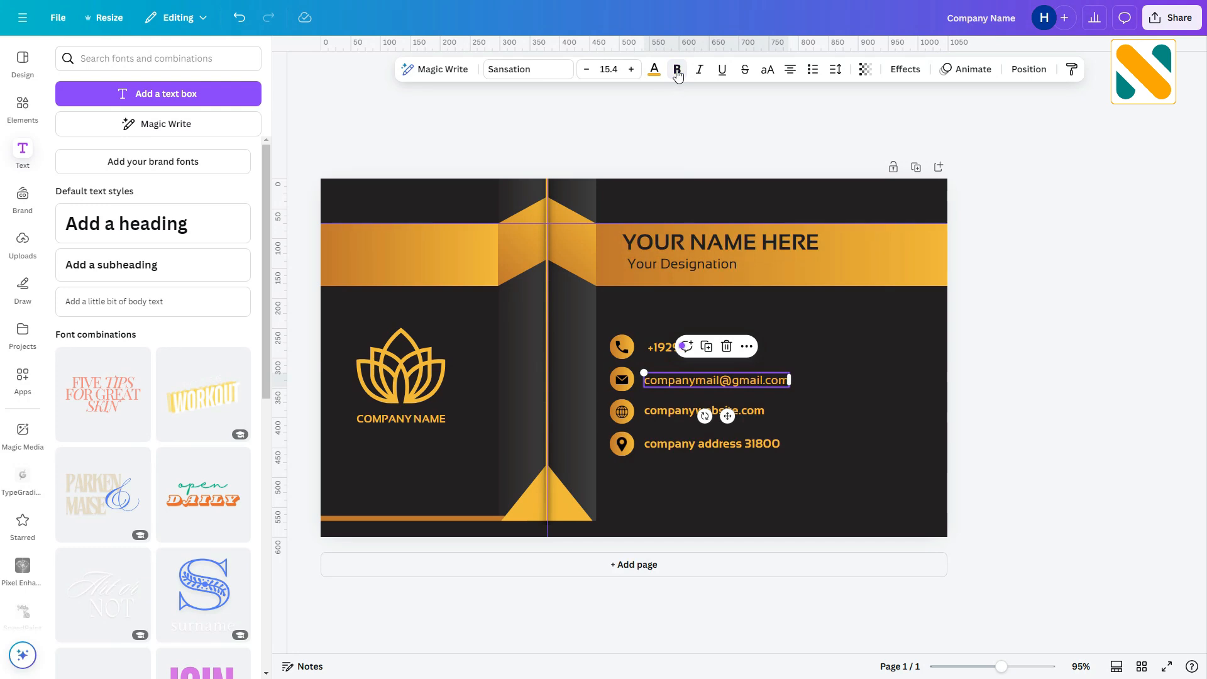
key("Tab")
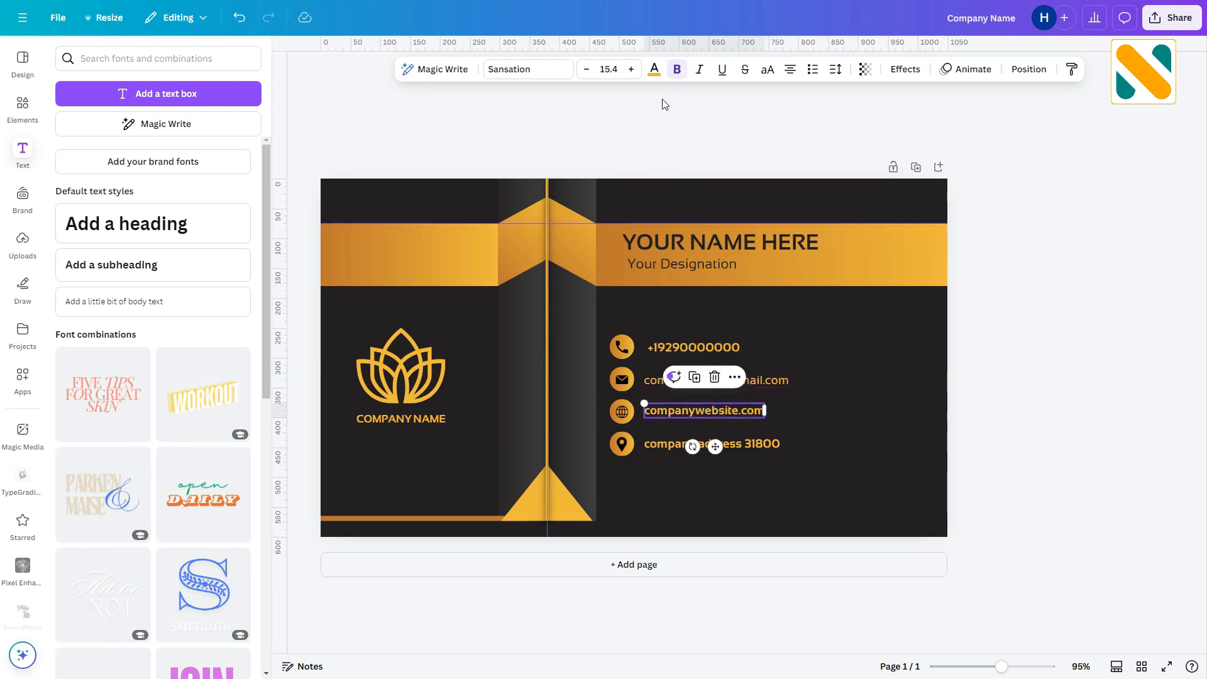
key("Tab")
key("Tab")
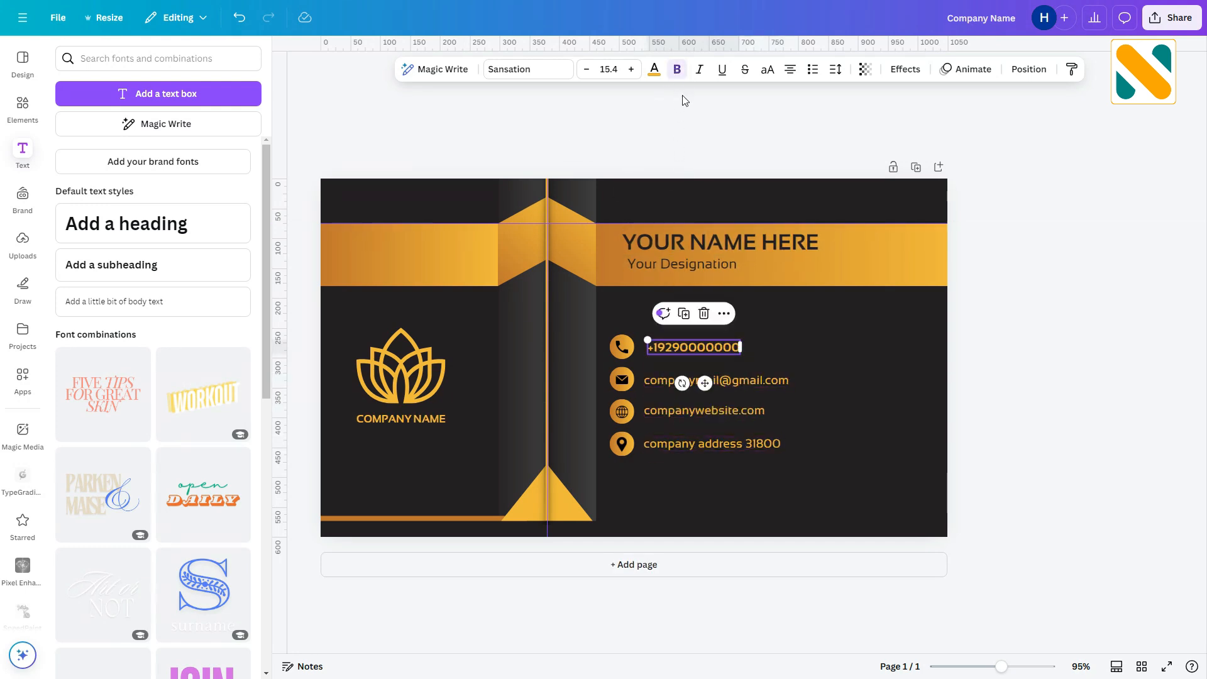
left_click(829, 387)
Recolour the phone, mail, globe and location icon glyphs to dark grey #231F20.
left_click(620, 340)
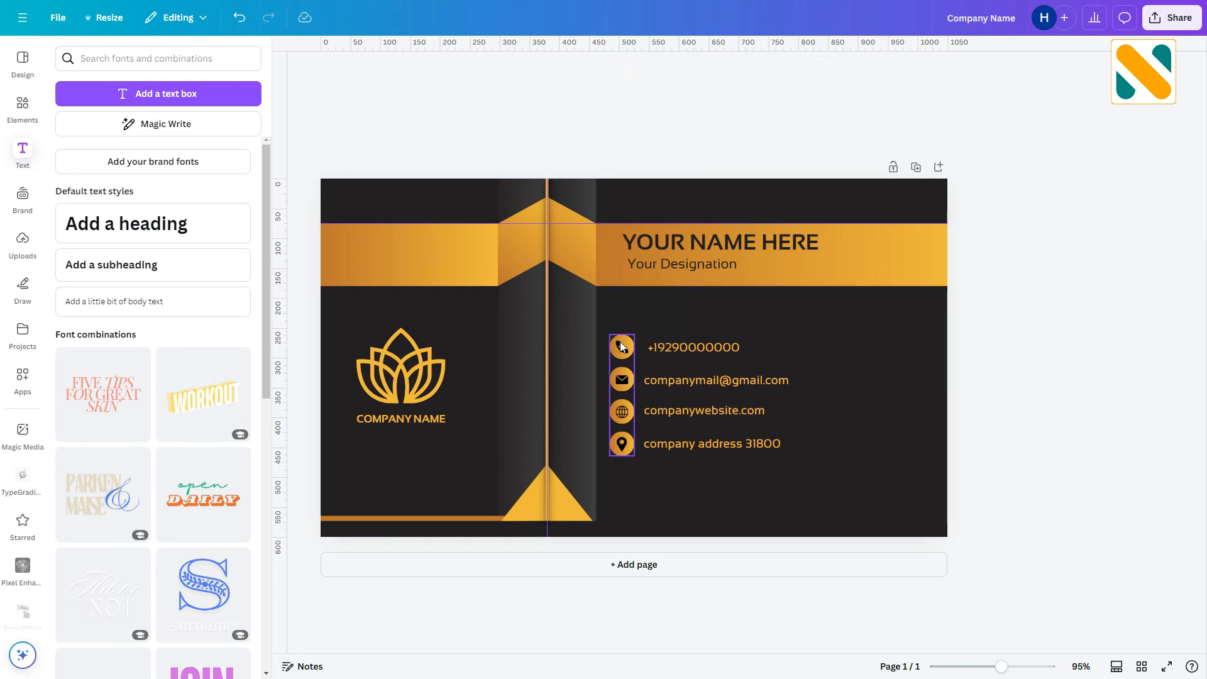
left_click(621, 349)
left_click(620, 70)
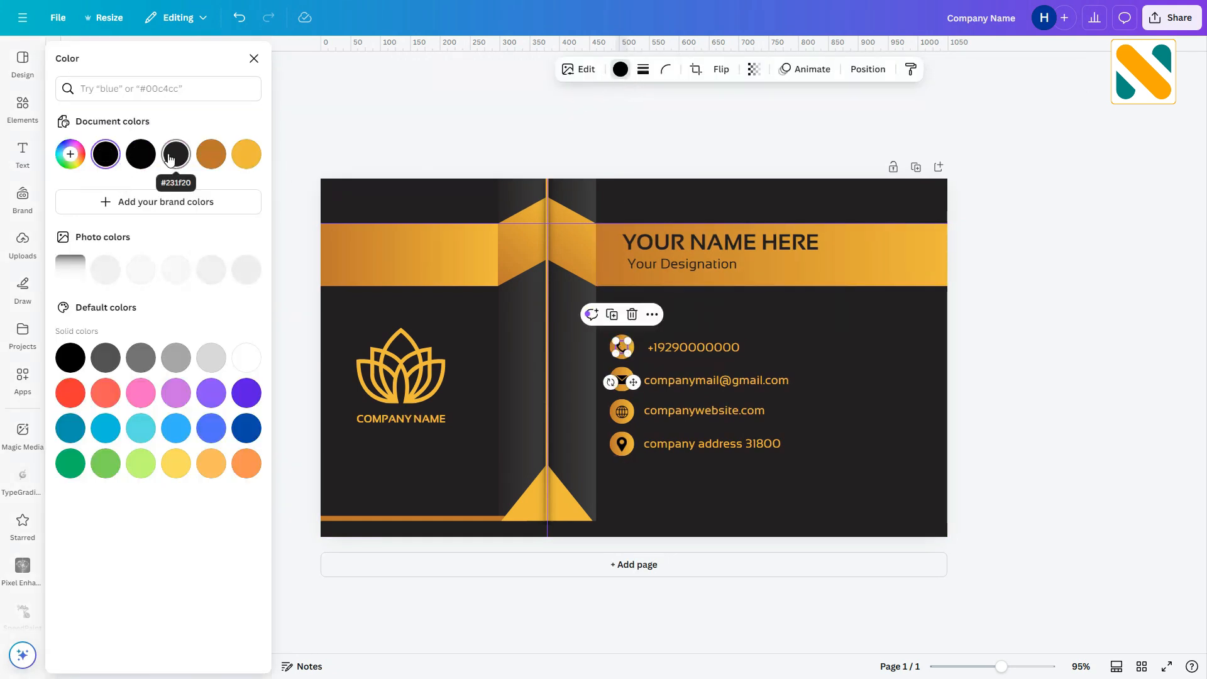
left_click(176, 154)
left_click(622, 384)
left_click(176, 154)
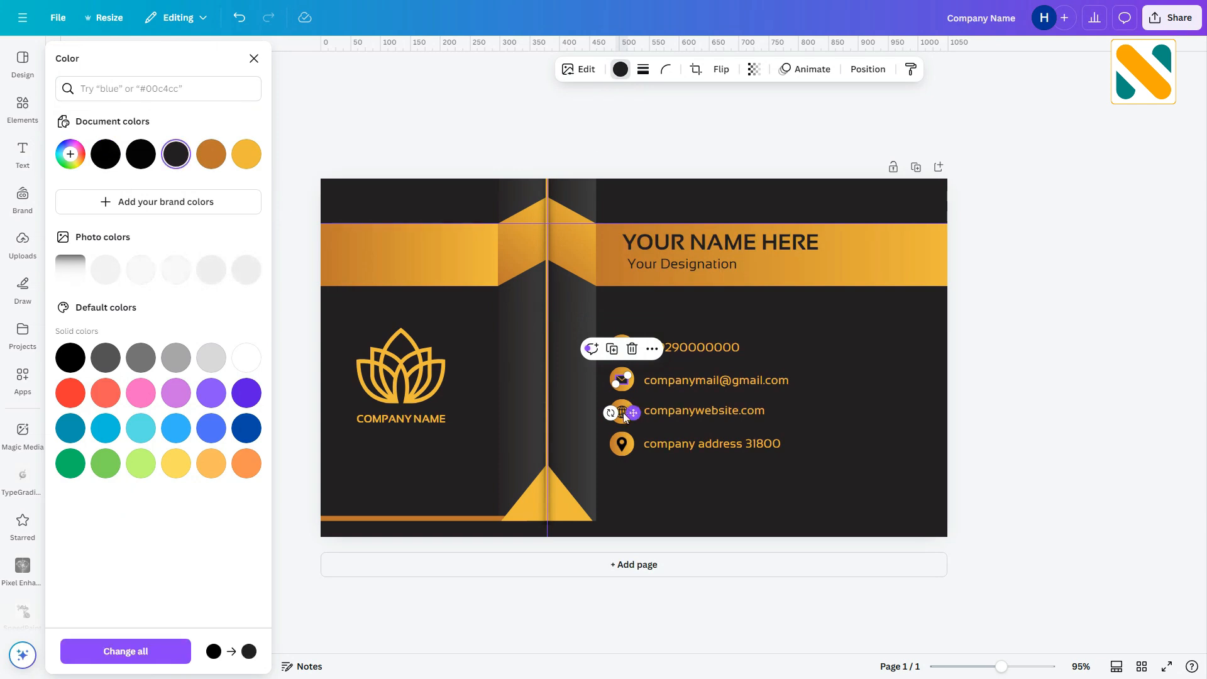
left_click(621, 411)
left_click(176, 154)
left_click(621, 444)
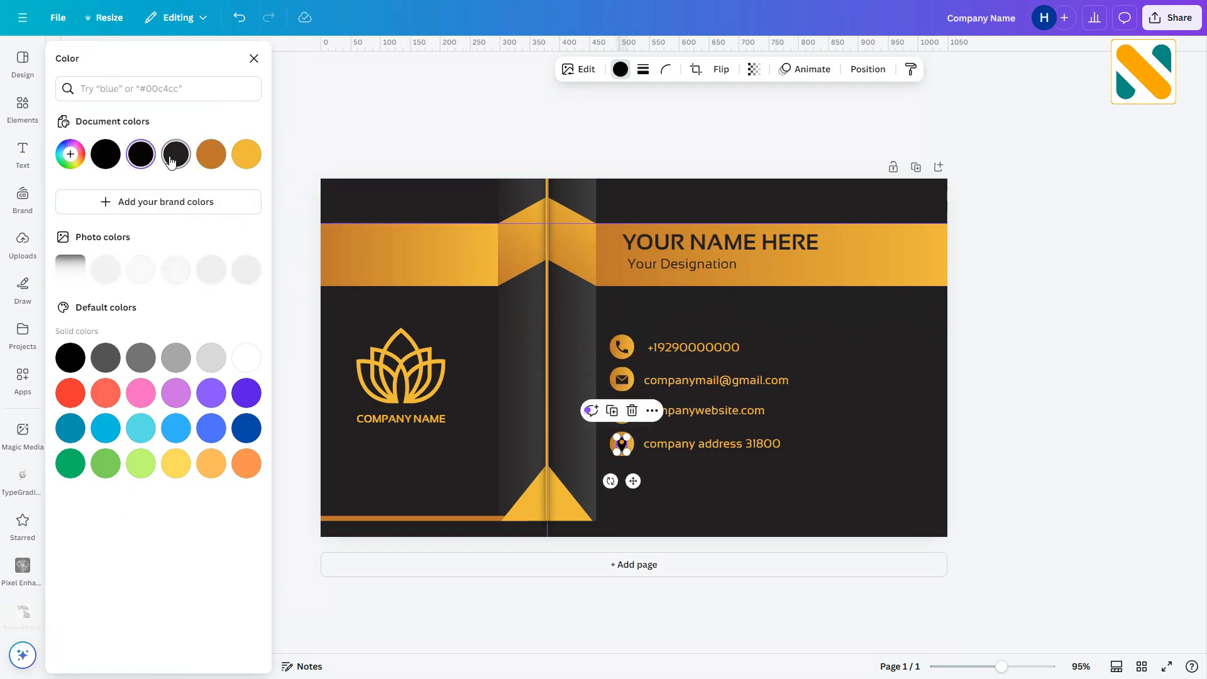
left_click(1003, 404)
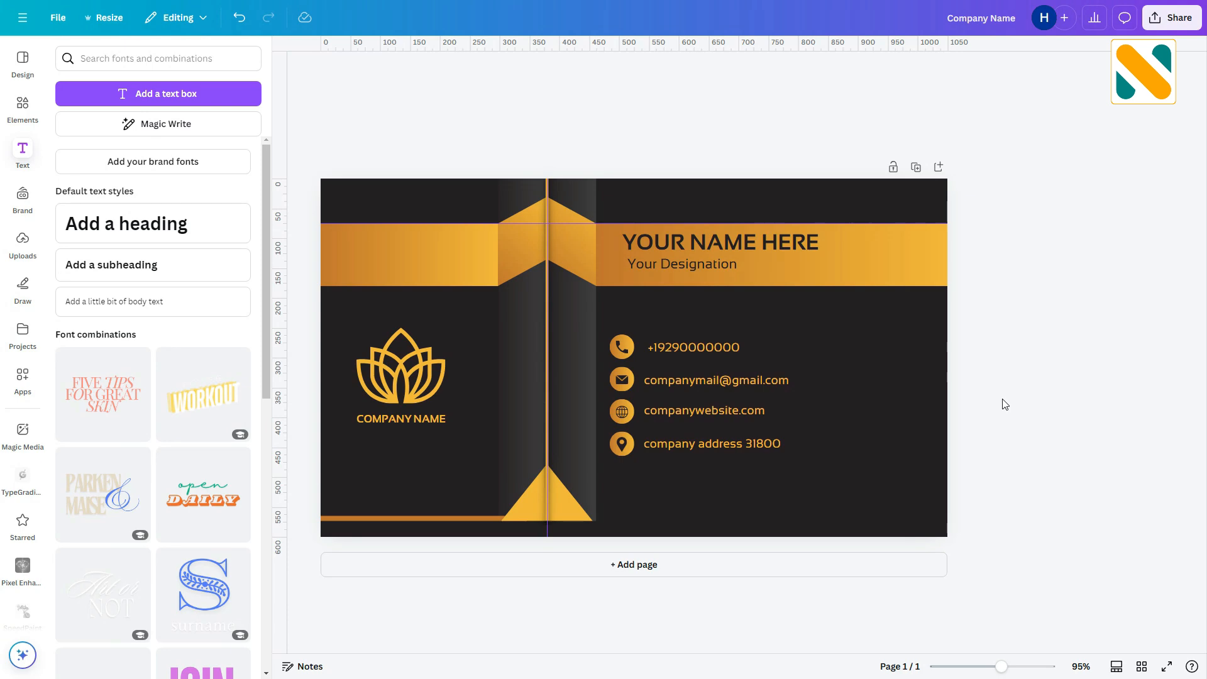
Duplicate the card onto a second page and delete all of its elements.
left_click(916, 167)
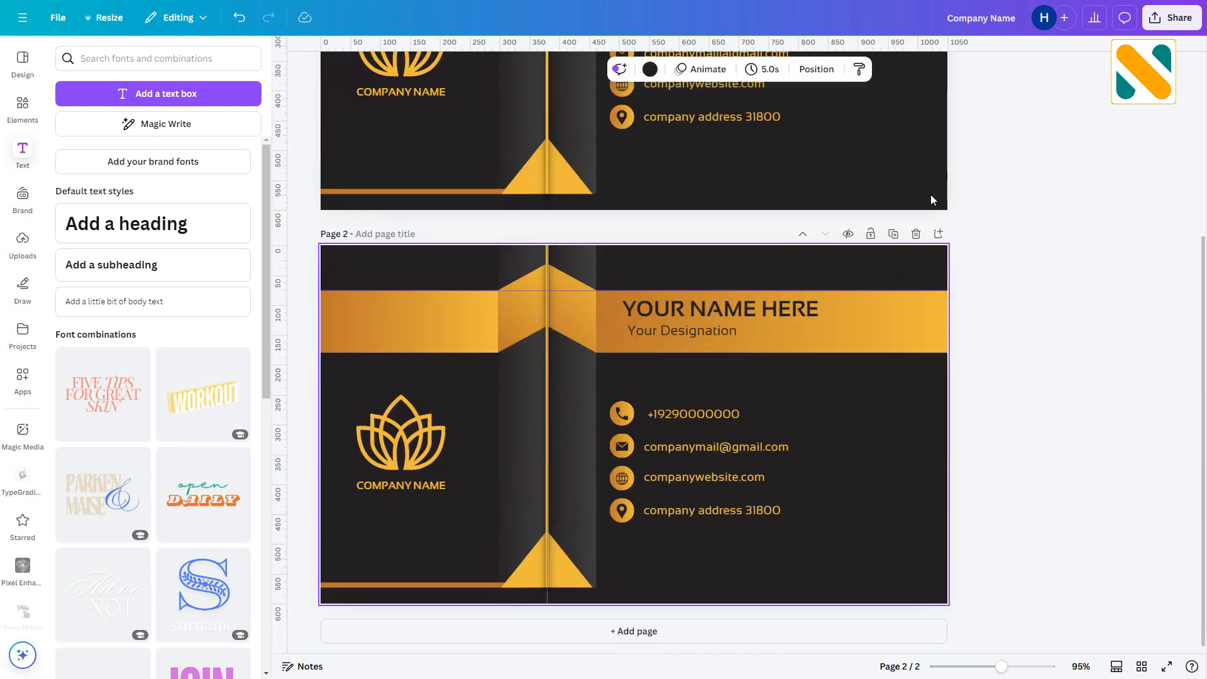
left_click_drag(984, 608, 311, 258)
key("Delete")
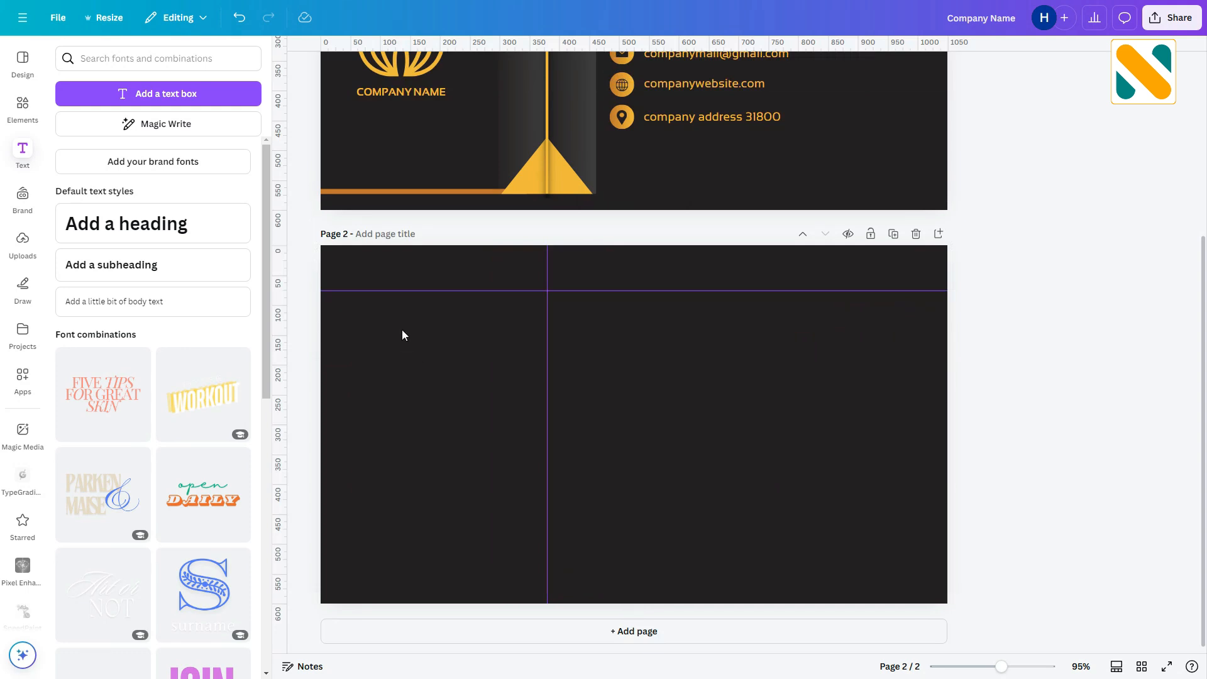
Add a square and stretch it into a thin full-width bar along page 2's top edge.
left_click(23, 108)
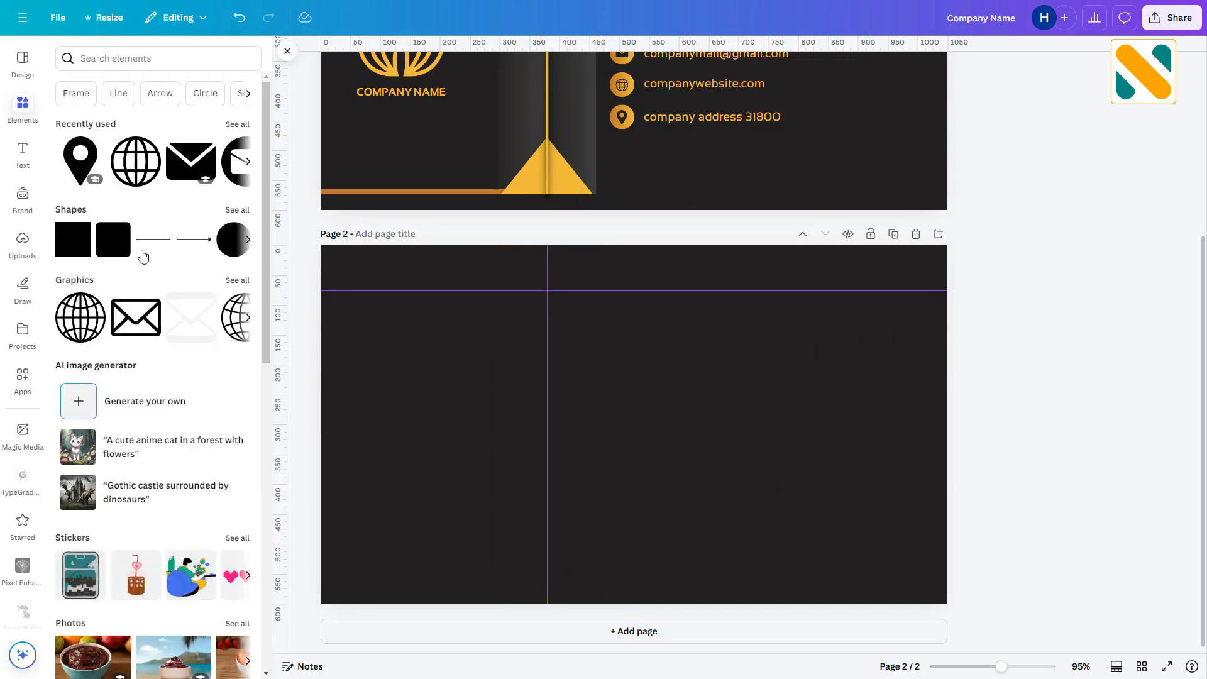
left_click(114, 239)
left_click_drag(628, 440, 613, 304)
left_click_drag(619, 346, 949, 255)
left_click_drag(566, 255, 593, 250)
left_click(636, 421)
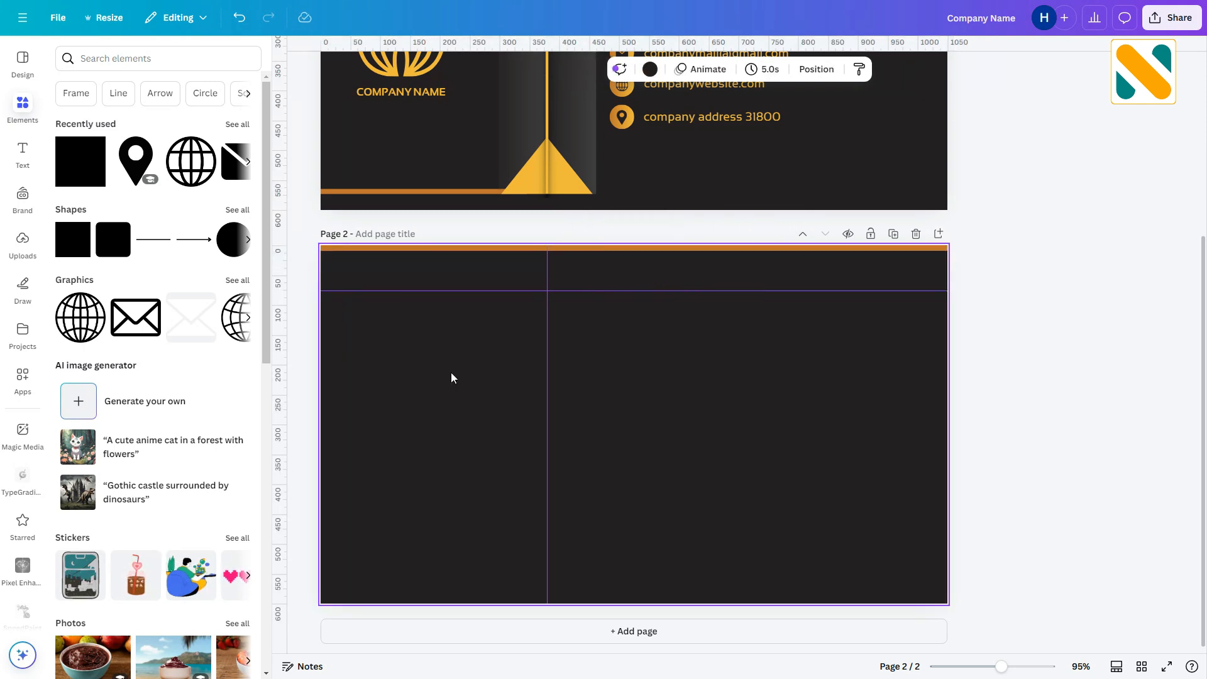
Duplicate the front's lotus logo and place the copy in the middle of page 2.
scroll(440, 176, "up", 3)
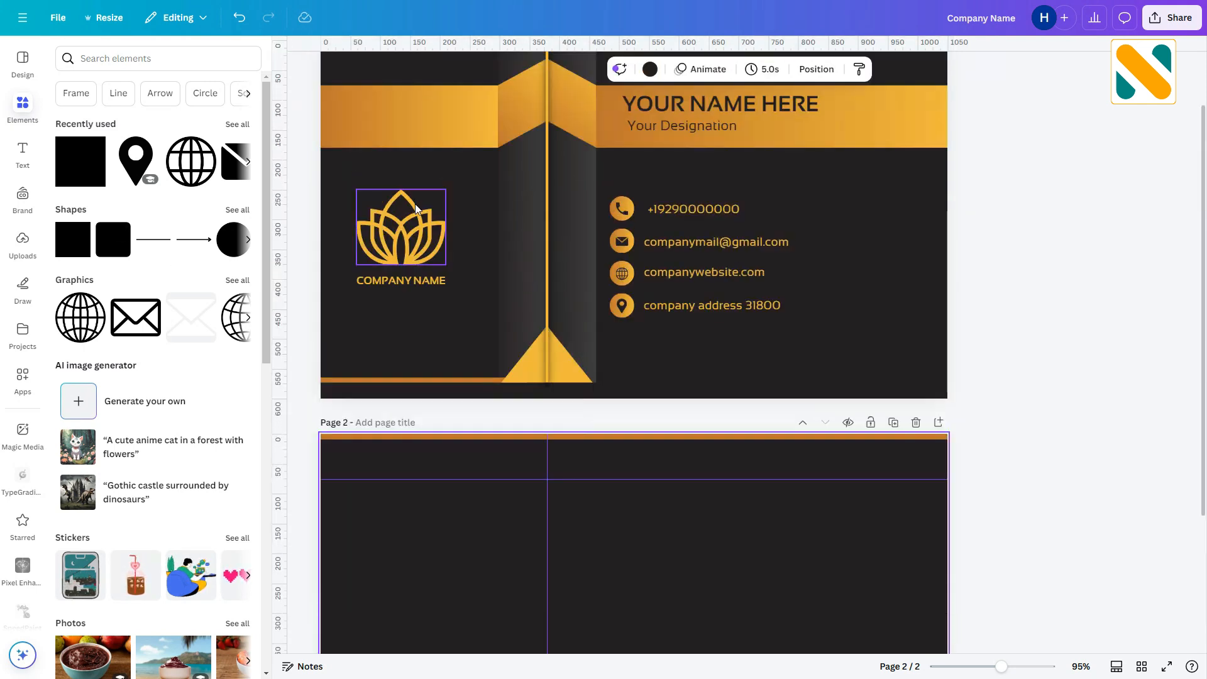
left_click(415, 204)
left_click(393, 167)
left_click_drag(414, 240, 588, 545)
scroll(588, 544, "down", 3)
left_click_drag(588, 363, 633, 397)
left_click(786, 407)
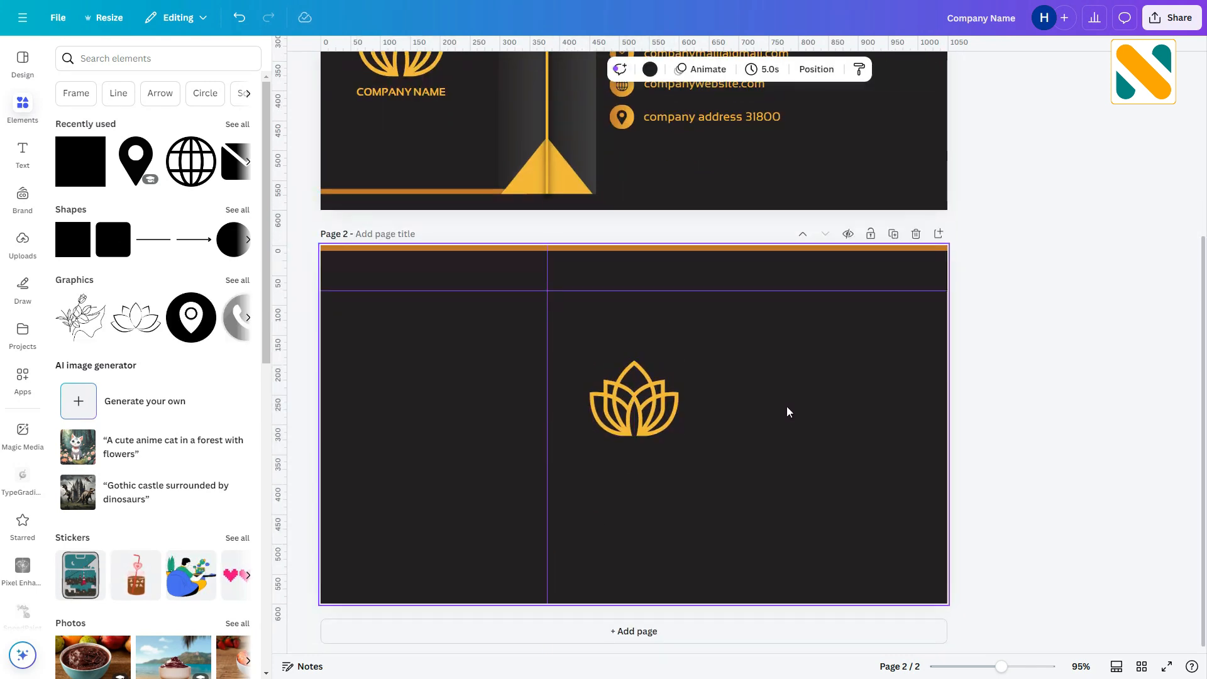
scroll(786, 412, "up", 2)
scroll(786, 411, "down", 1)
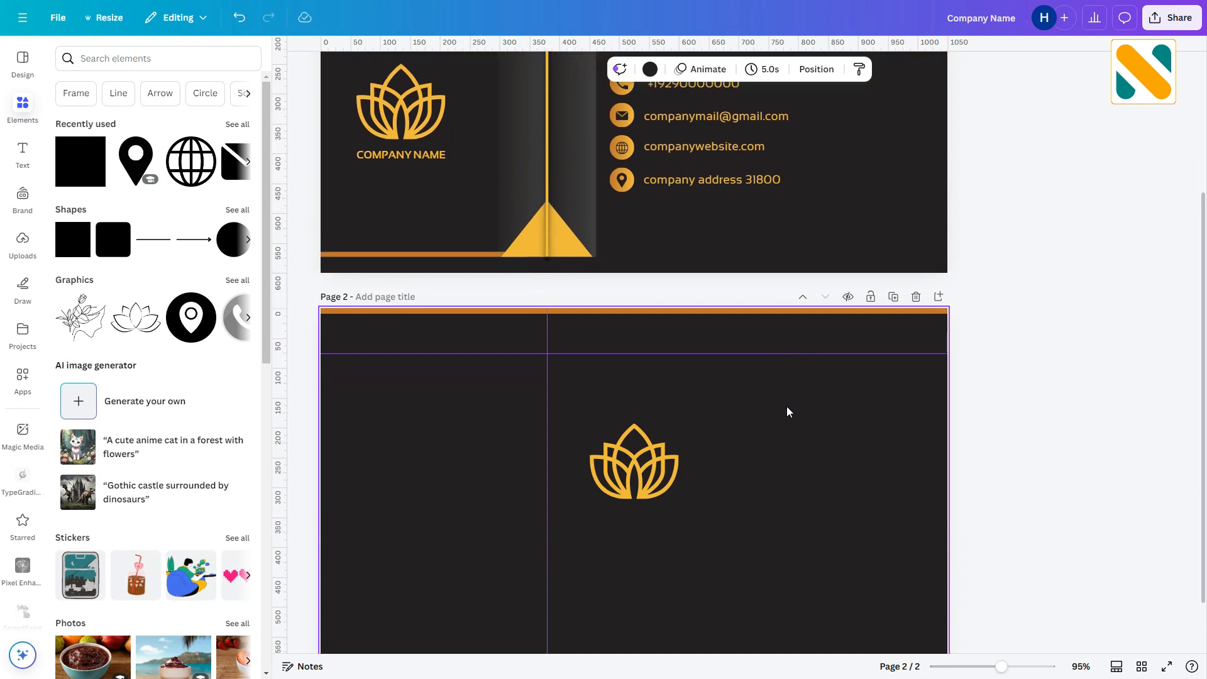
scroll(753, 417, "up", 3)
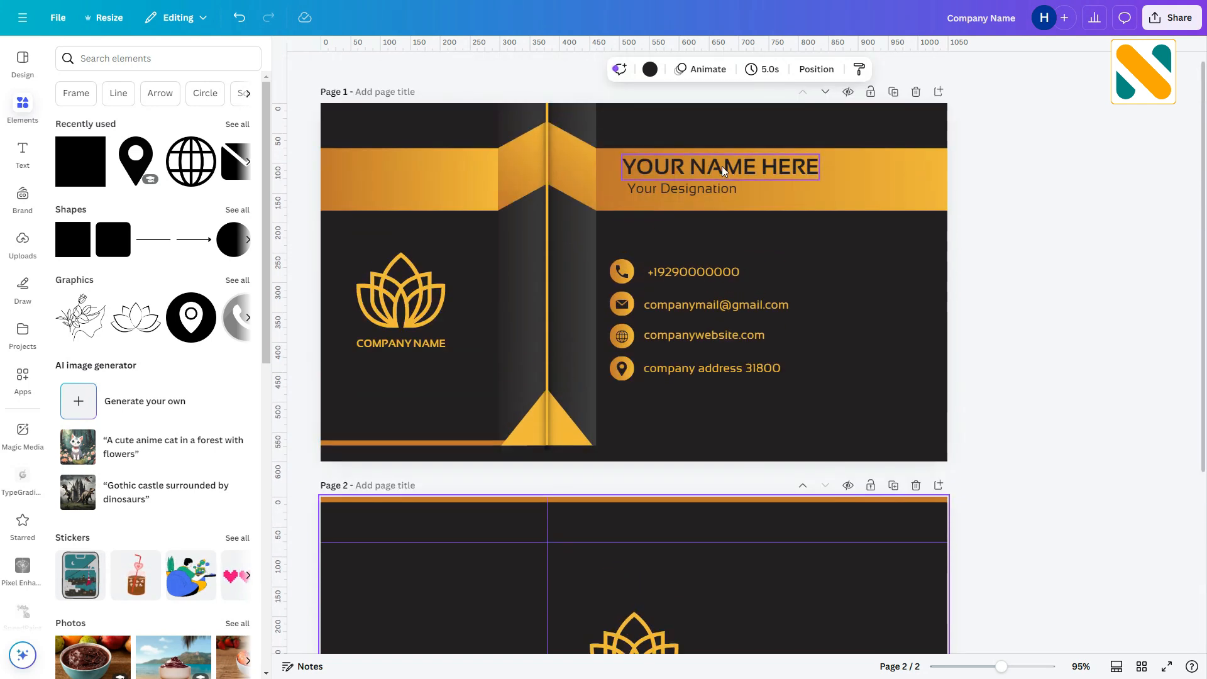
Move YOUR NAME HERE and Your Designation from the front to page 2 below the logo.
left_click(722, 167)
left_click(718, 187, "shift")
left_click_drag(709, 149, 706, 582)
scroll(698, 334, "down", 4)
left_click_drag(697, 333, 634, 472)
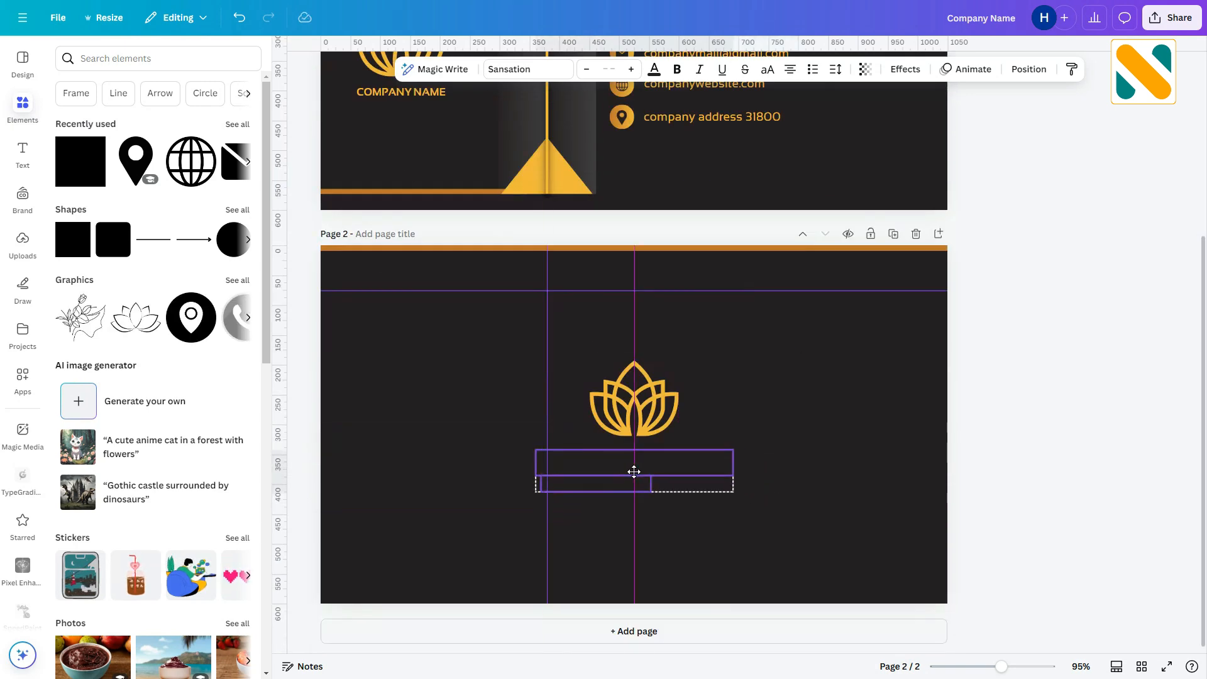
Colour the name text gold and the designation text copper.
left_click(652, 69)
left_click(210, 154)
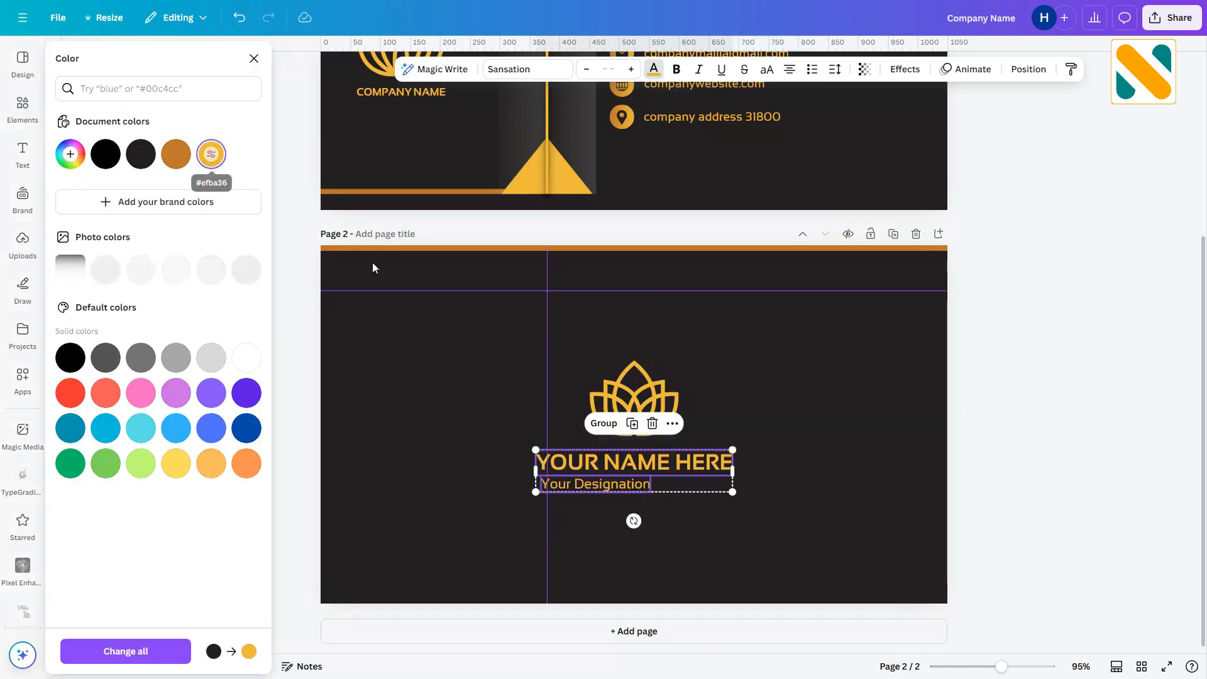
left_click(817, 436)
left_click(652, 483)
left_click(653, 70)
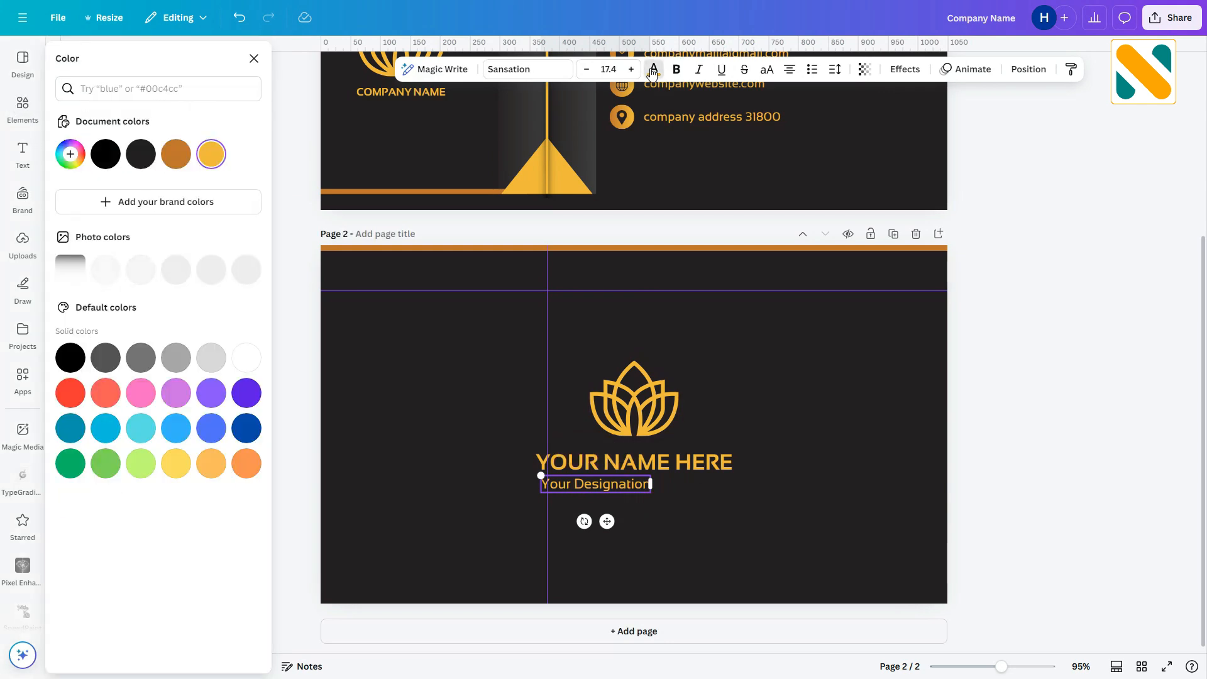
left_click(176, 154)
left_click(741, 499)
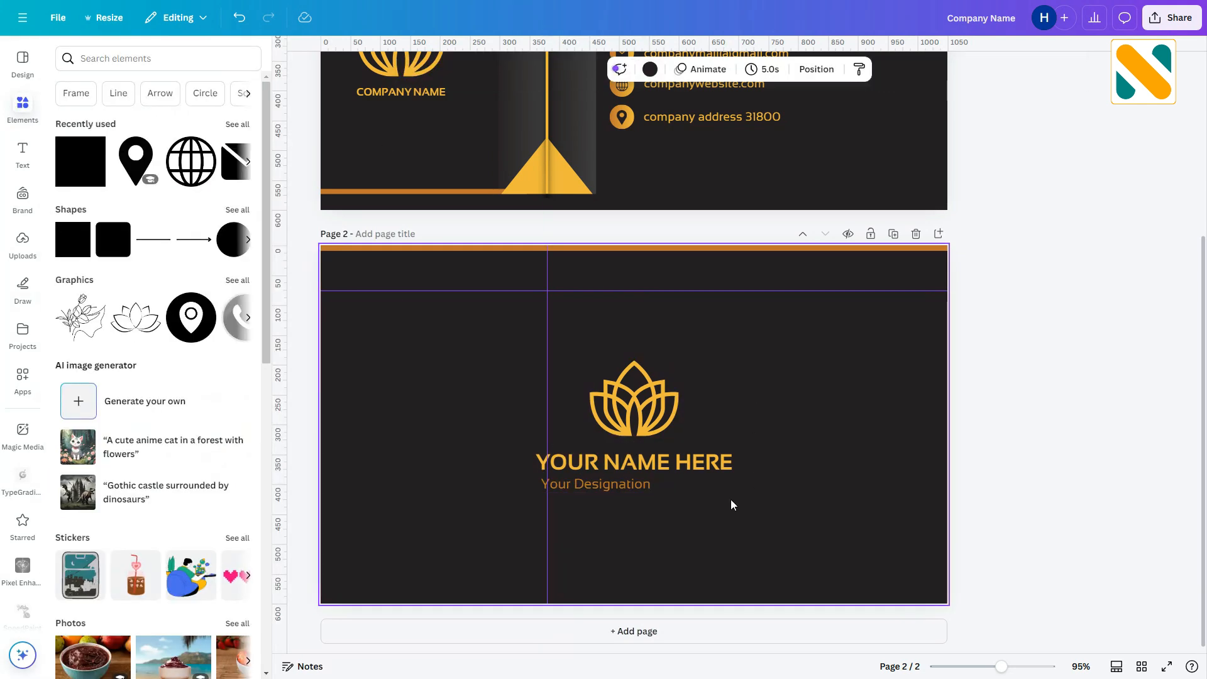
Enlarge the lotus logo and centre it and the name horizontally on page 2.
left_click(647, 455)
left_click(667, 395)
left_click_drag(678, 360, 703, 341)
left_click_drag(660, 406, 648, 406)
left_click(709, 422)
left_click_drag(681, 463, 681, 461)
left_click(645, 500)
left_click(647, 487)
double_click(646, 482)
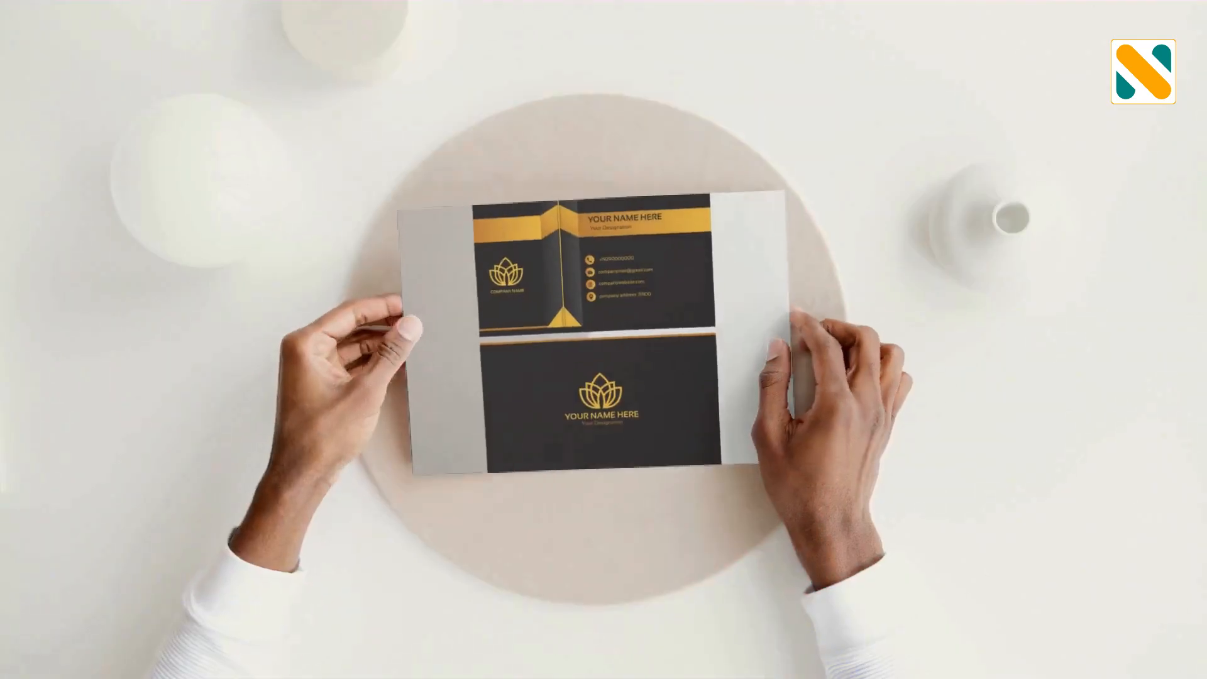